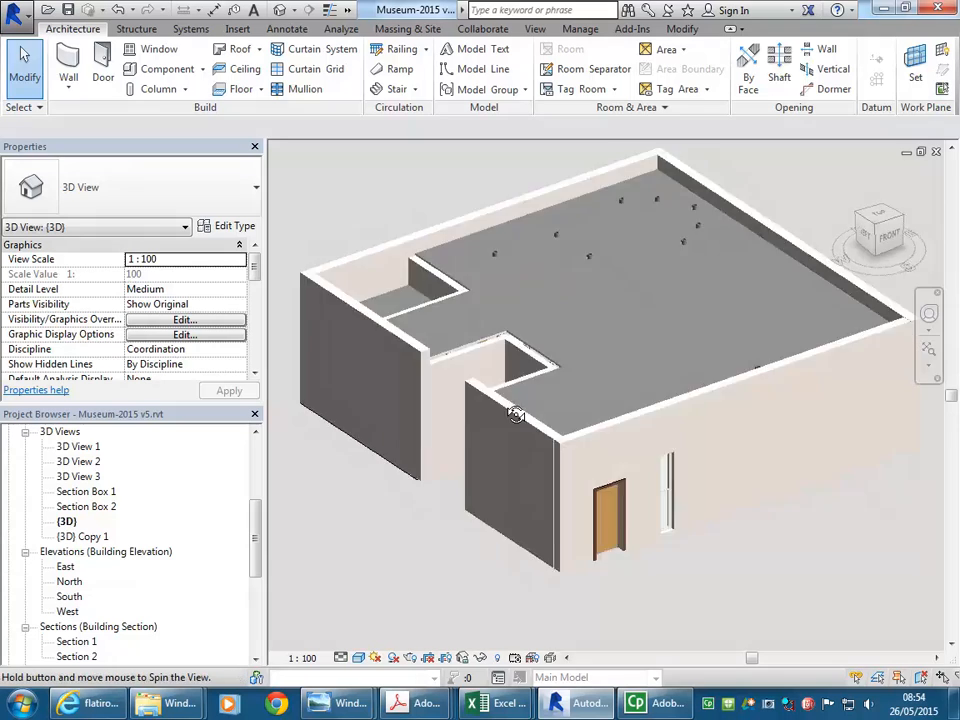
Examine the museum's exterior walls, door and windows from the front and back in the 3D view.
scroll(440, 432, up, 5)
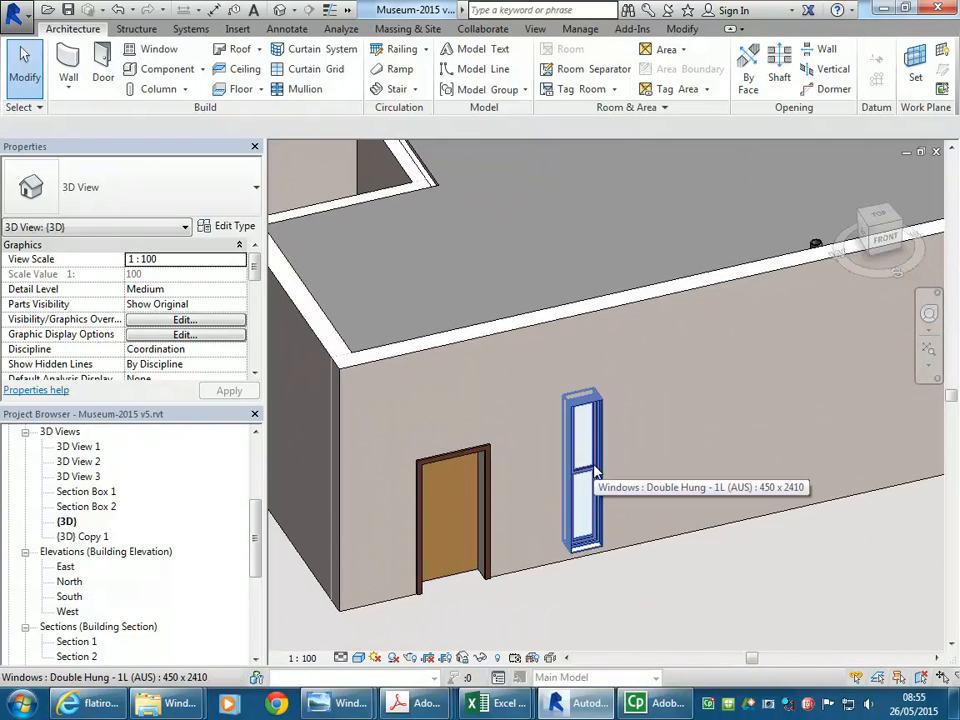
scroll(520, 450, down, 4)
shift+middle_drag(460, 480, 683, 516)
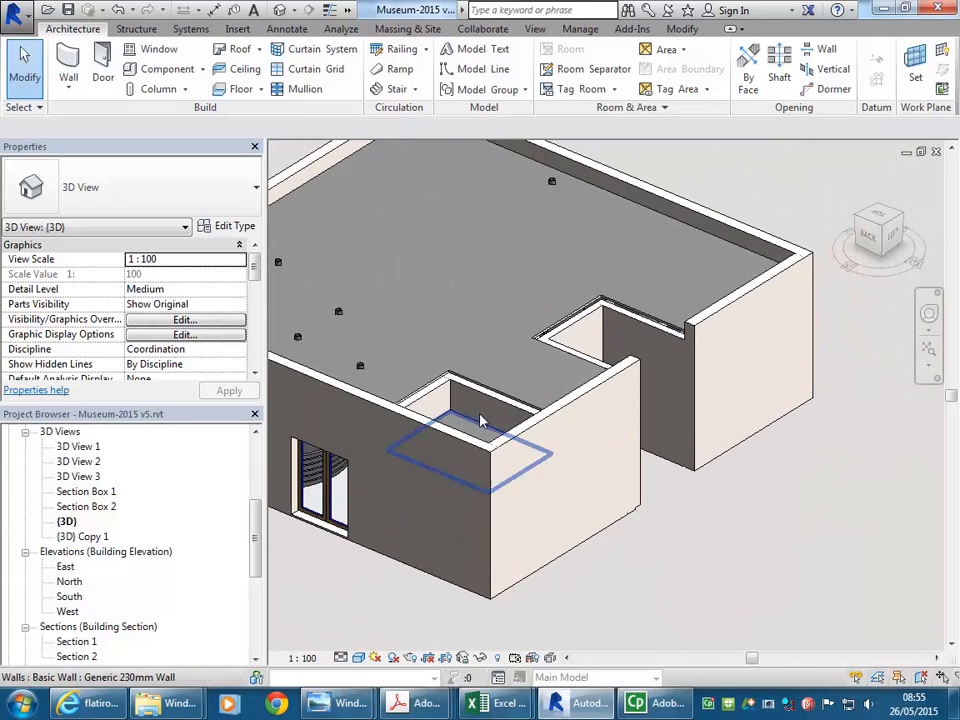
middle_drag(480, 420, 648, 422)
shift+middle_drag(431, 453, 606, 461)
scroll(557, 446, up, 3)
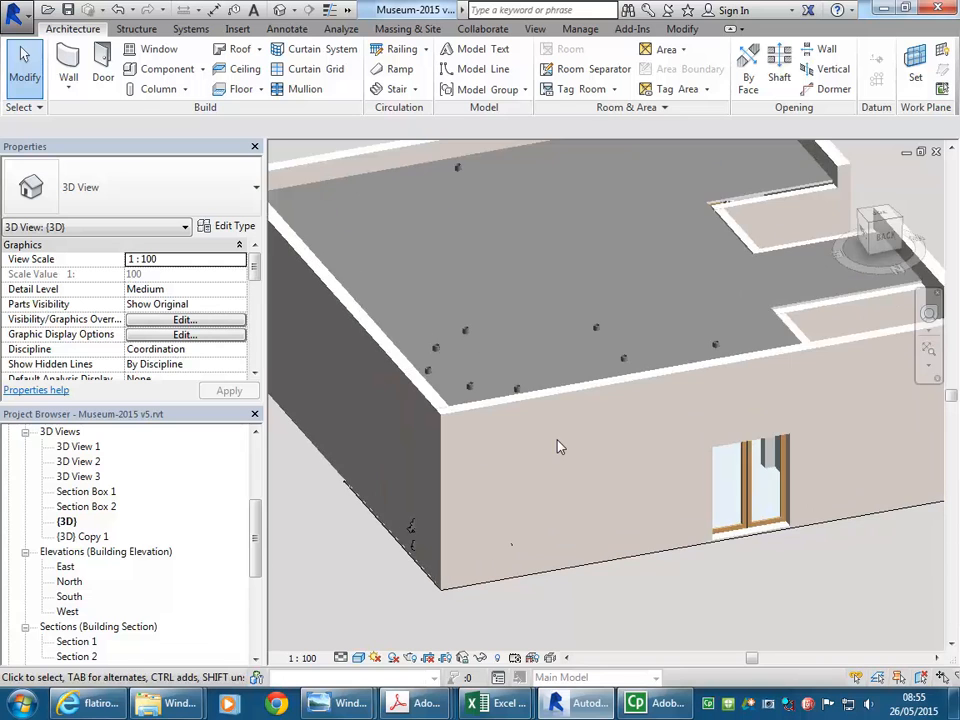
middle_drag(651, 429, 579, 443)
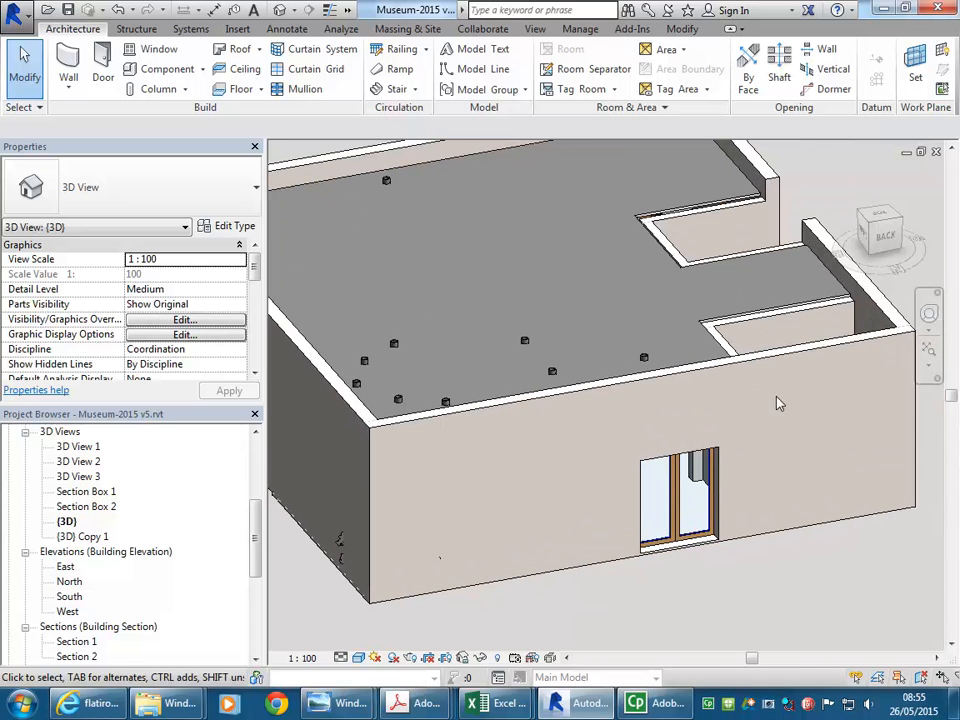
scroll(779, 403, down, 3)
shift+middle_drag(700, 305, 549, 413)
scroll(549, 413, up, 2)
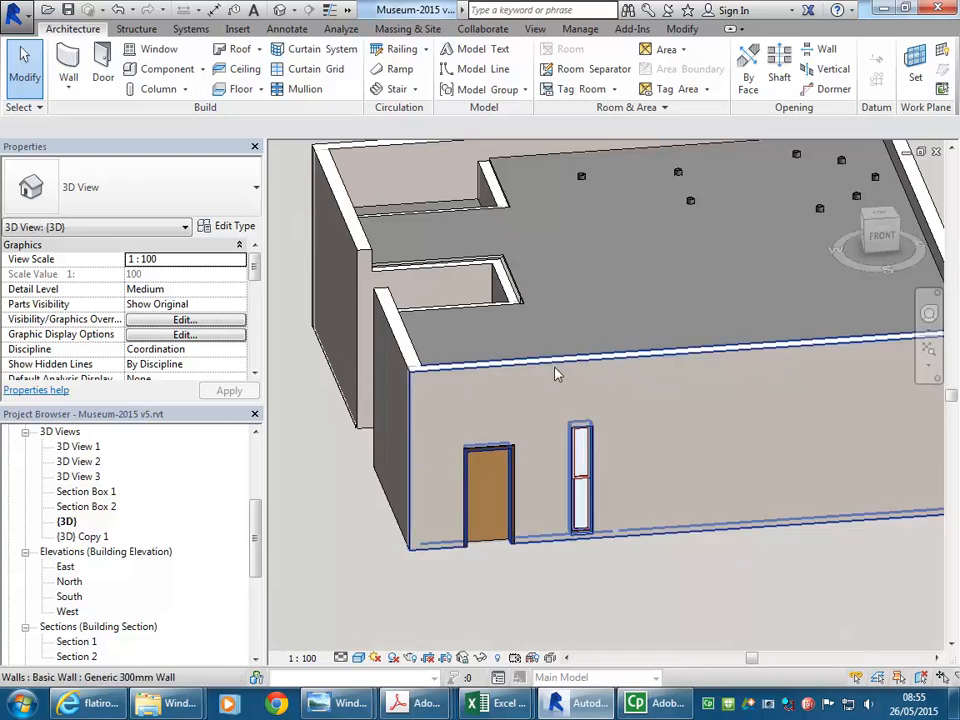
Delete the single-flush door and the double-hung window from the museum's front wall.
scroll(478, 540, up, 2)
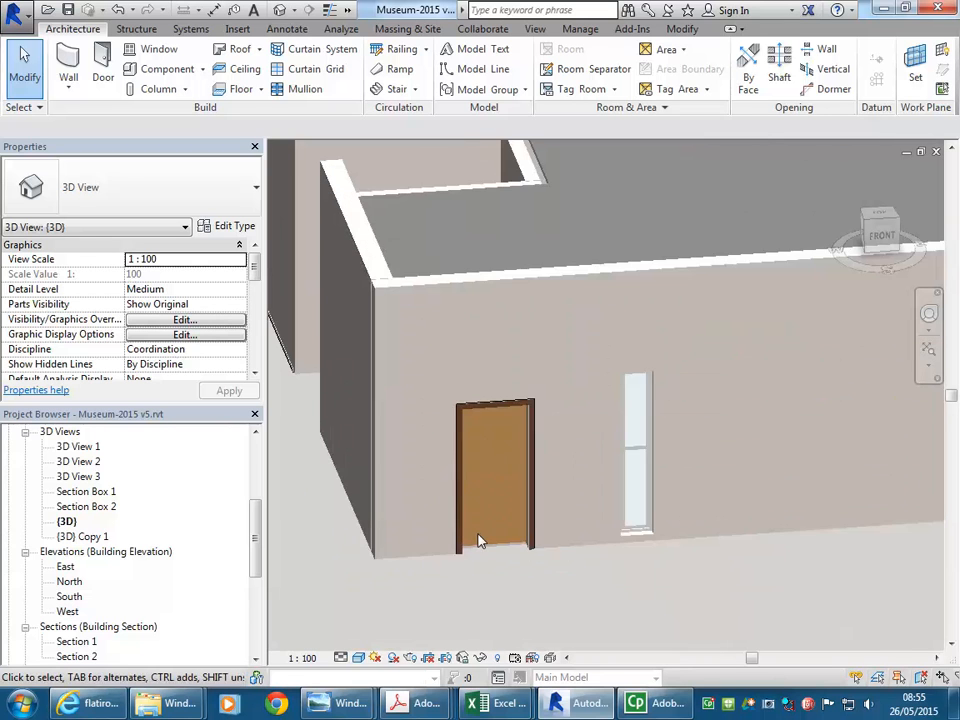
click(490, 546)
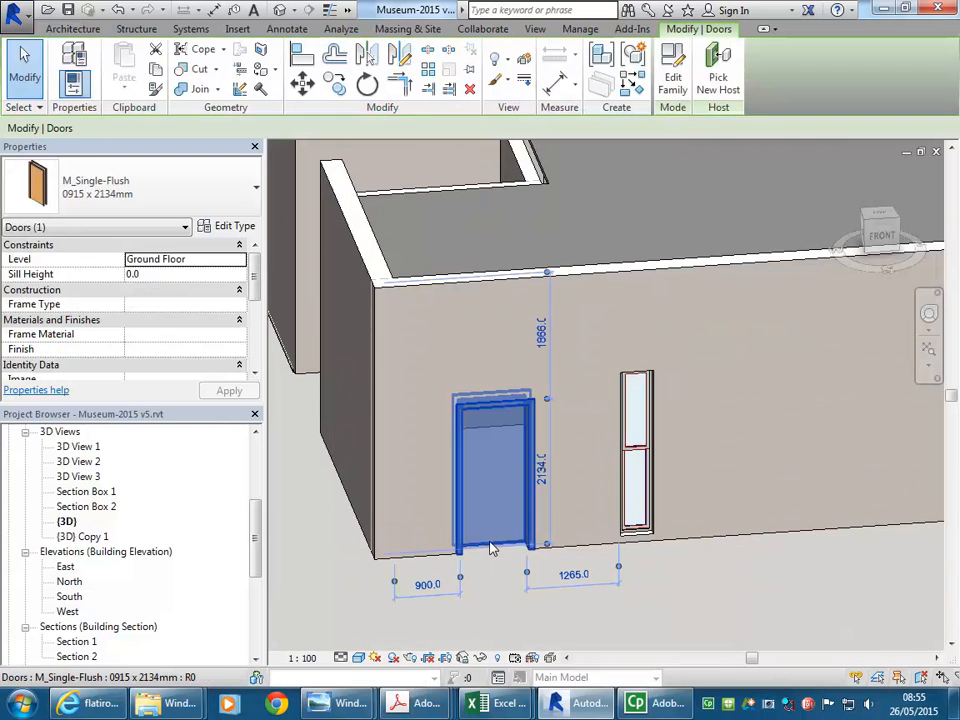
key(Delete)
click(628, 500)
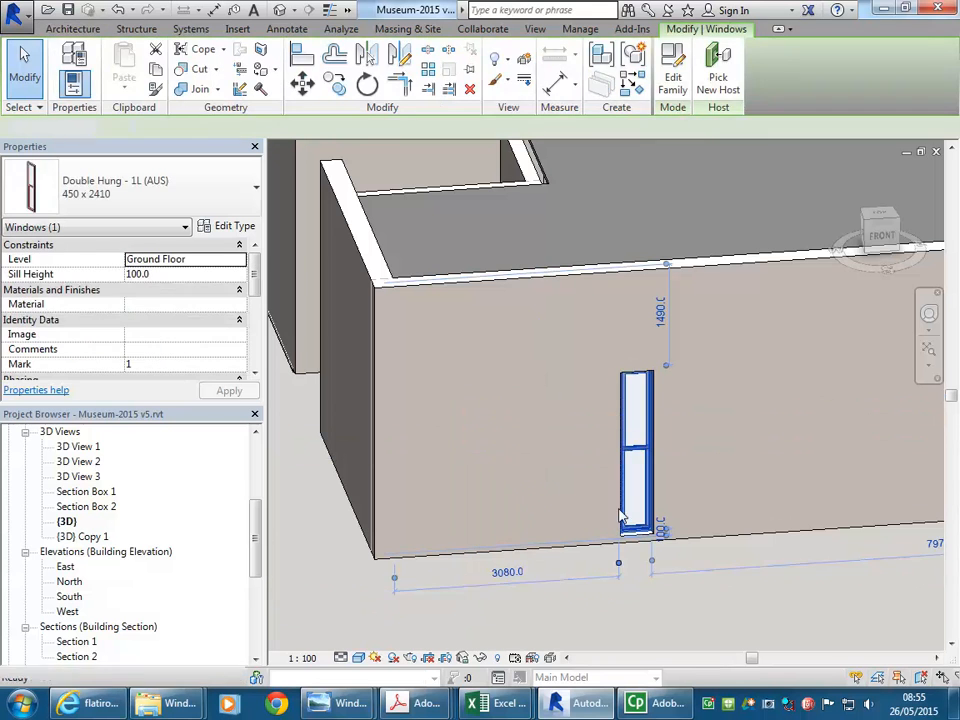
key(Delete)
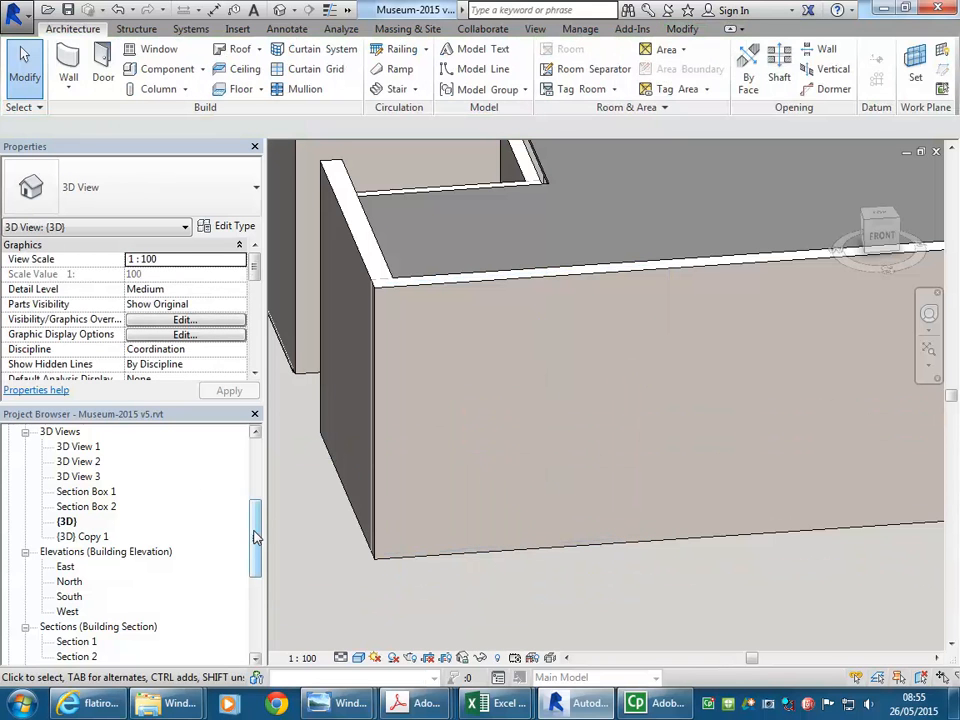
Open the Ground Floor floor plan view.
drag(255, 537, 255, 476)
click(85, 507)
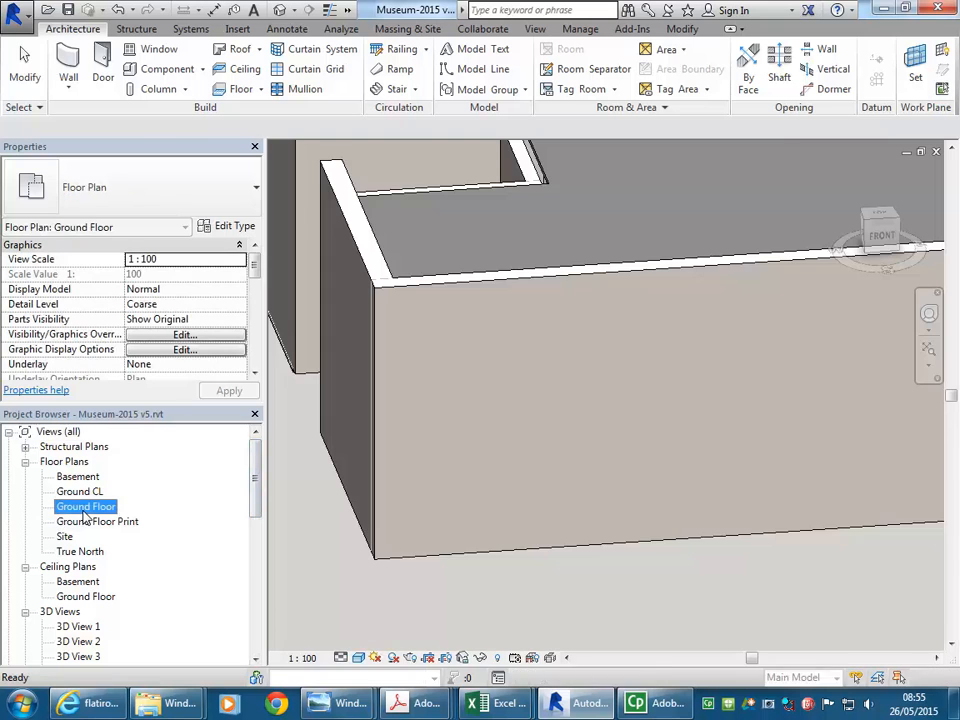
double_click(85, 510)
Split the Generic 300mm front wall where the short angled wall meets it, about 4300 mm from its outer corner.
scroll(590, 440, up, 5)
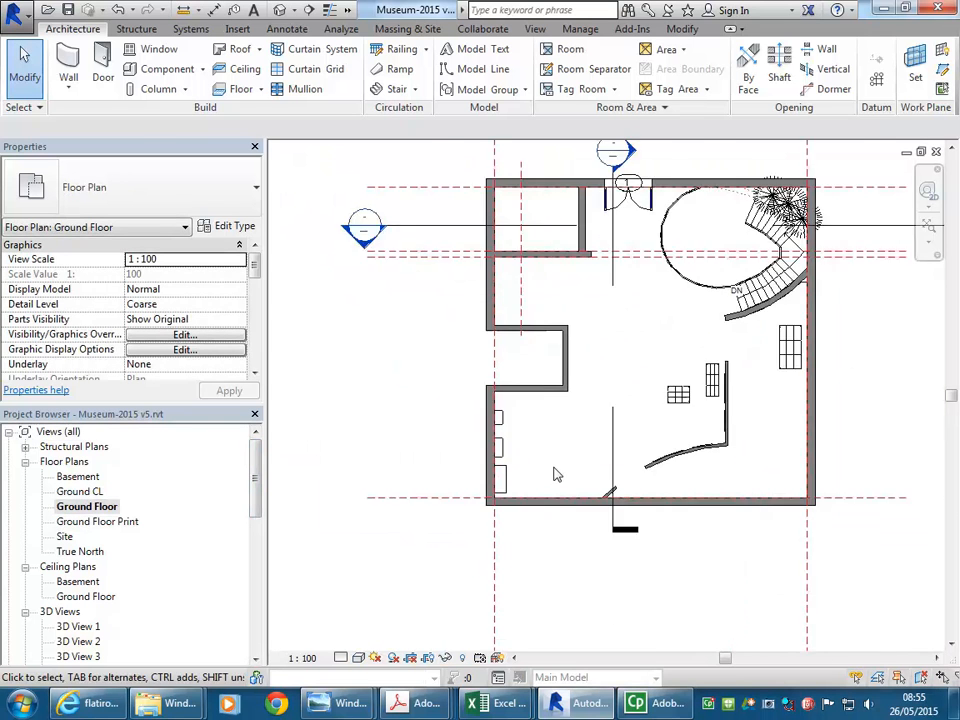
scroll(557, 475, up, 3)
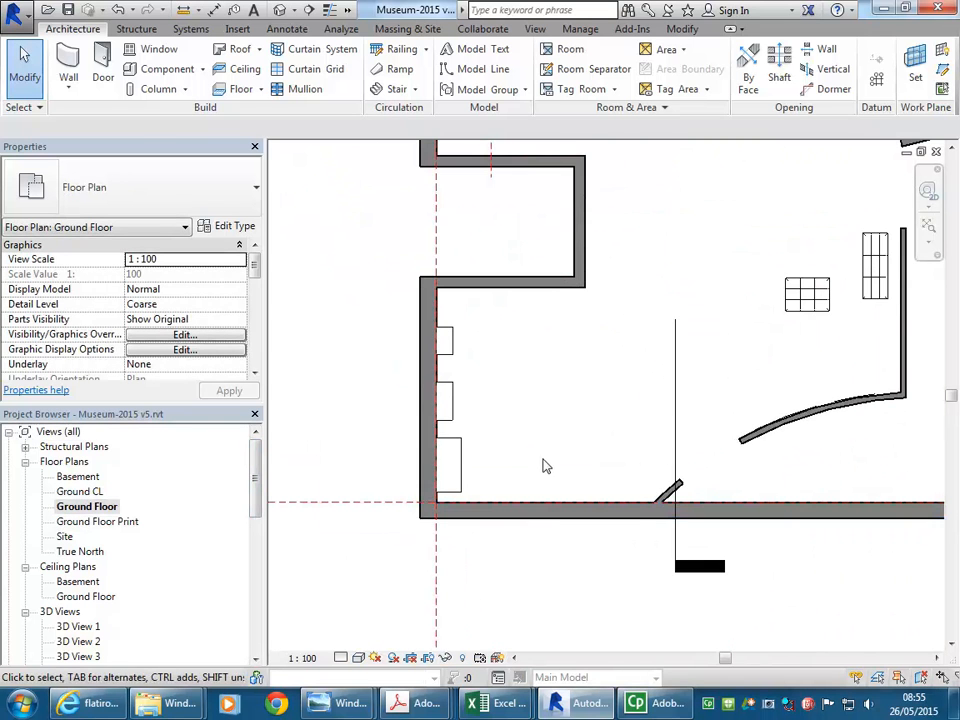
scroll(545, 466, up, 3)
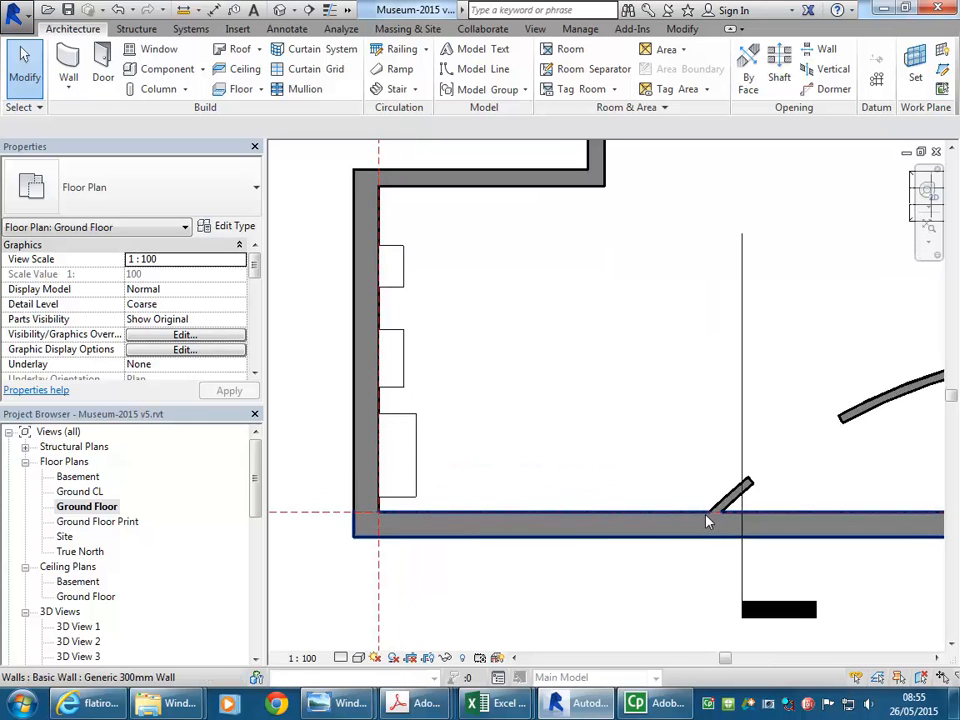
click(660, 546)
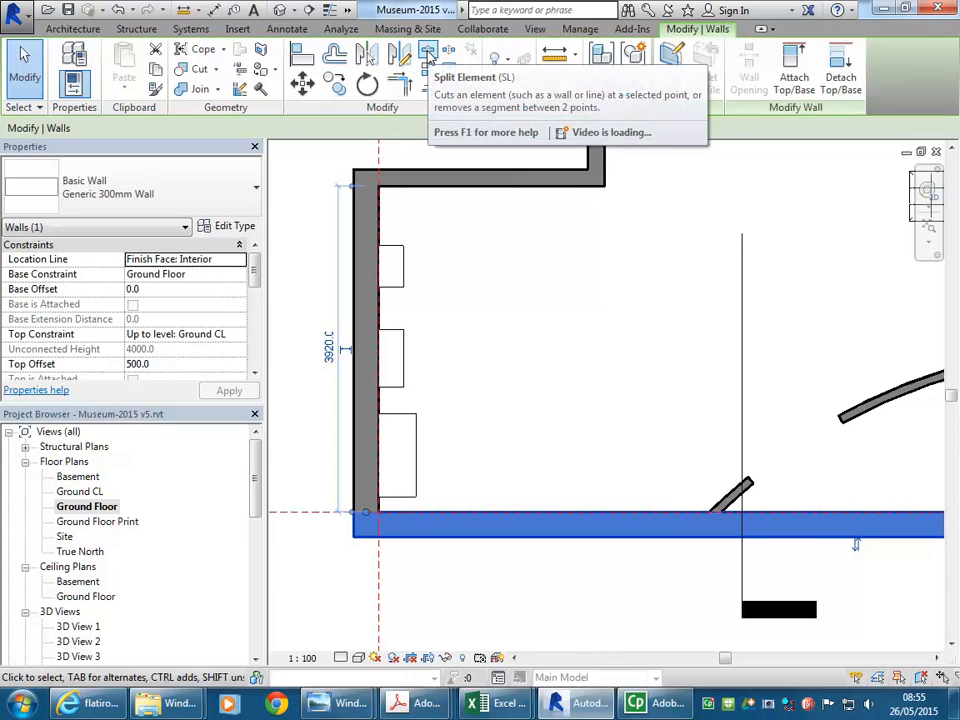
click(428, 52)
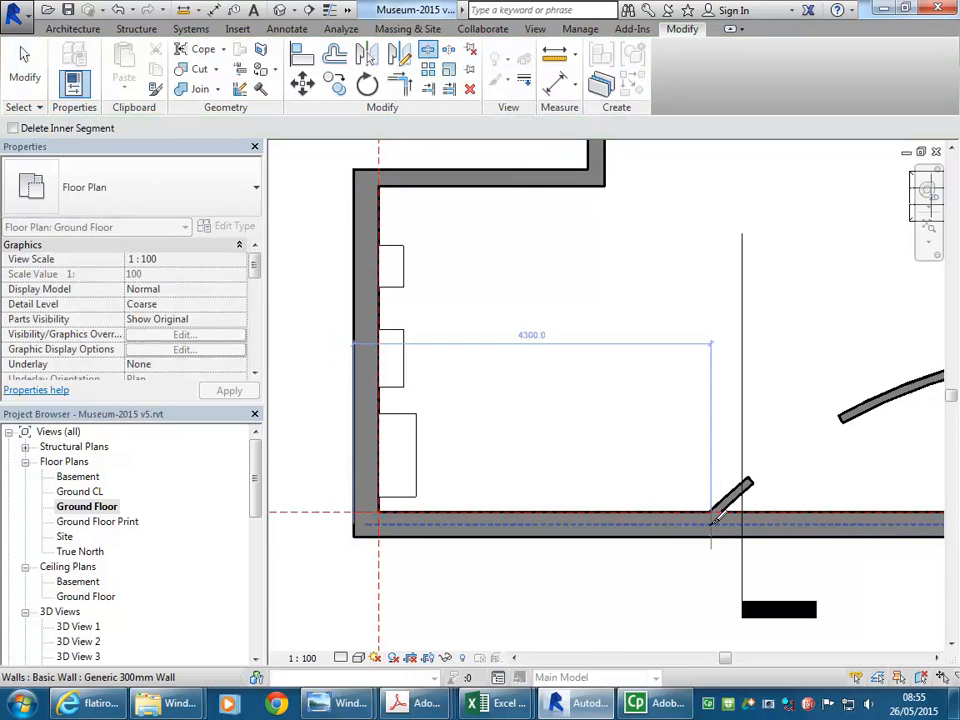
click(712, 519)
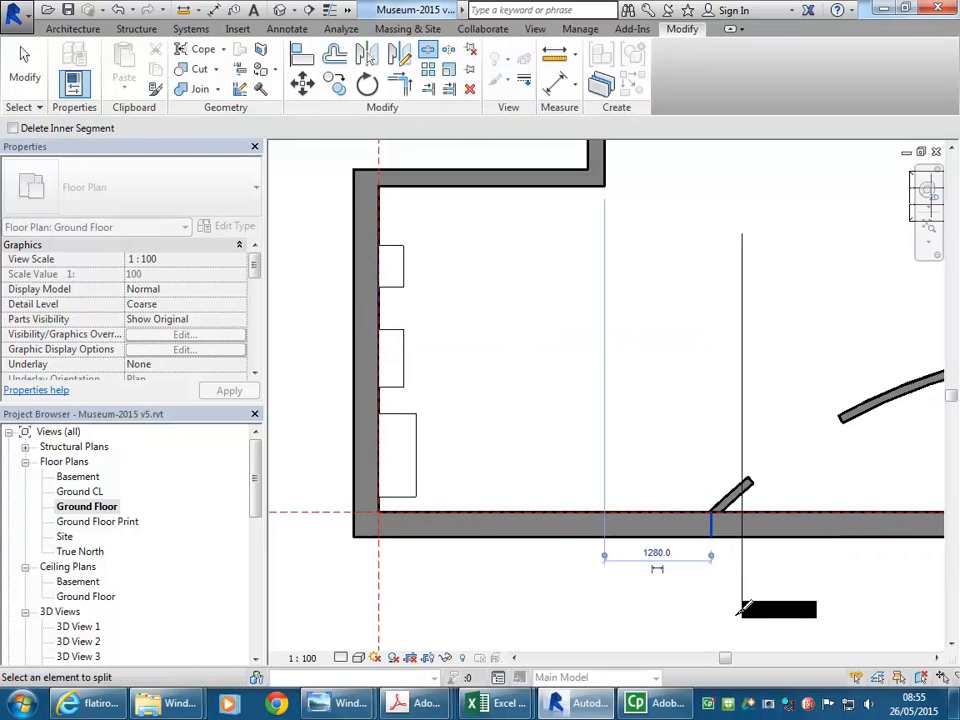
right_click(684, 422)
click(699, 436)
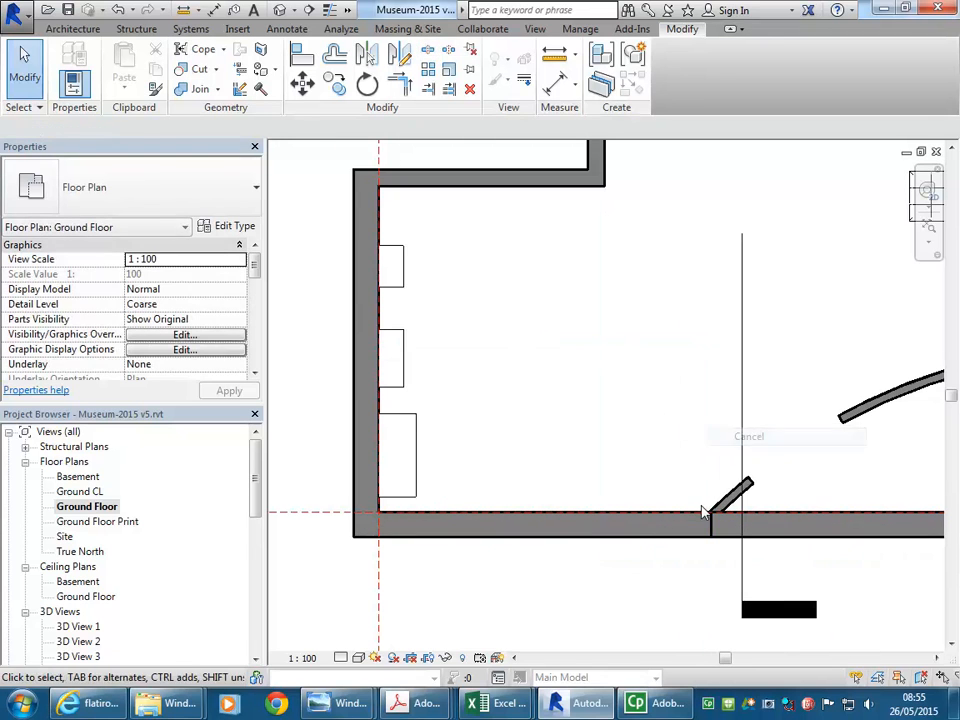
Turn on the thin lines display to see the split joint beside the angled wall clearly.
scroll(717, 530, up, 3)
scroll(717, 528, up, 1)
middle_drag(717, 528, 681, 450)
scroll(684, 458, up, 1)
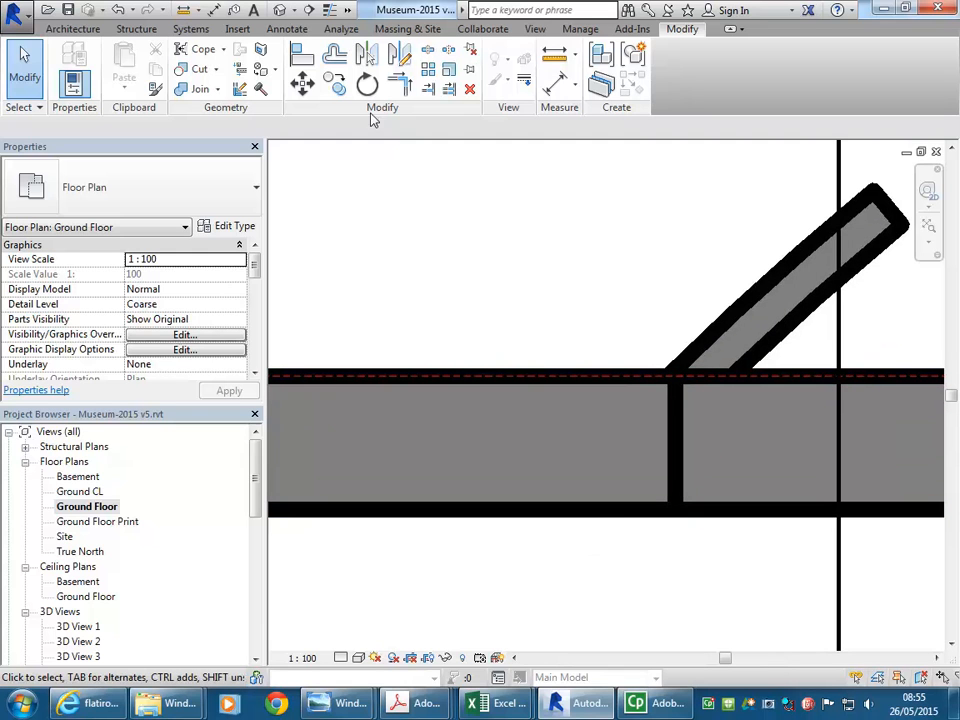
click(329, 12)
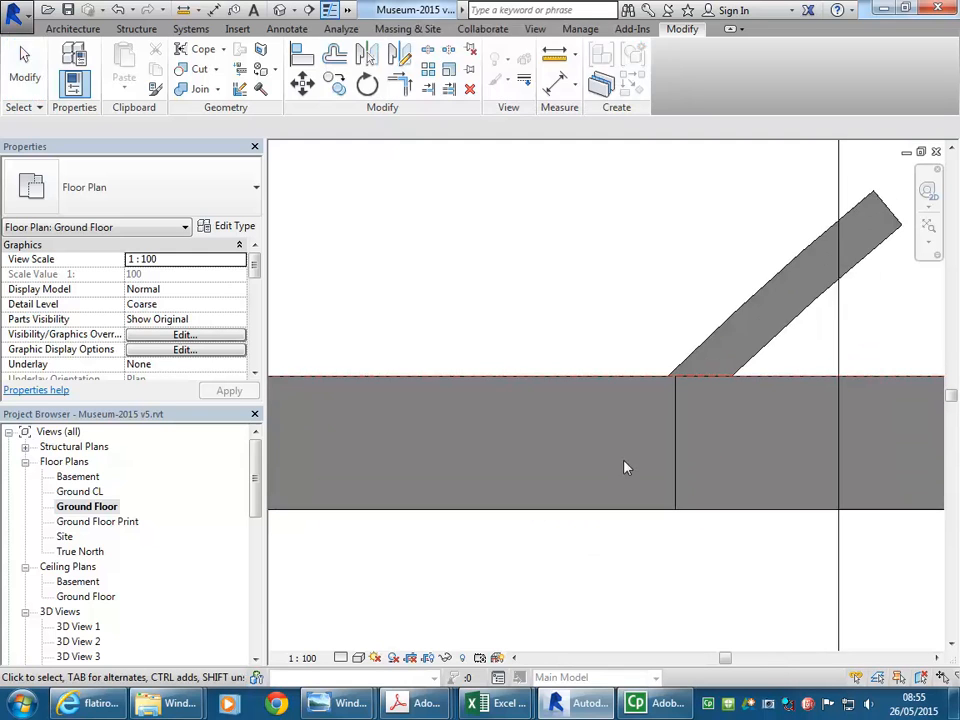
Try to move the left wall segment's split end to the angled wall's near corner, and undo the move.
scroll(675, 433, up, 1)
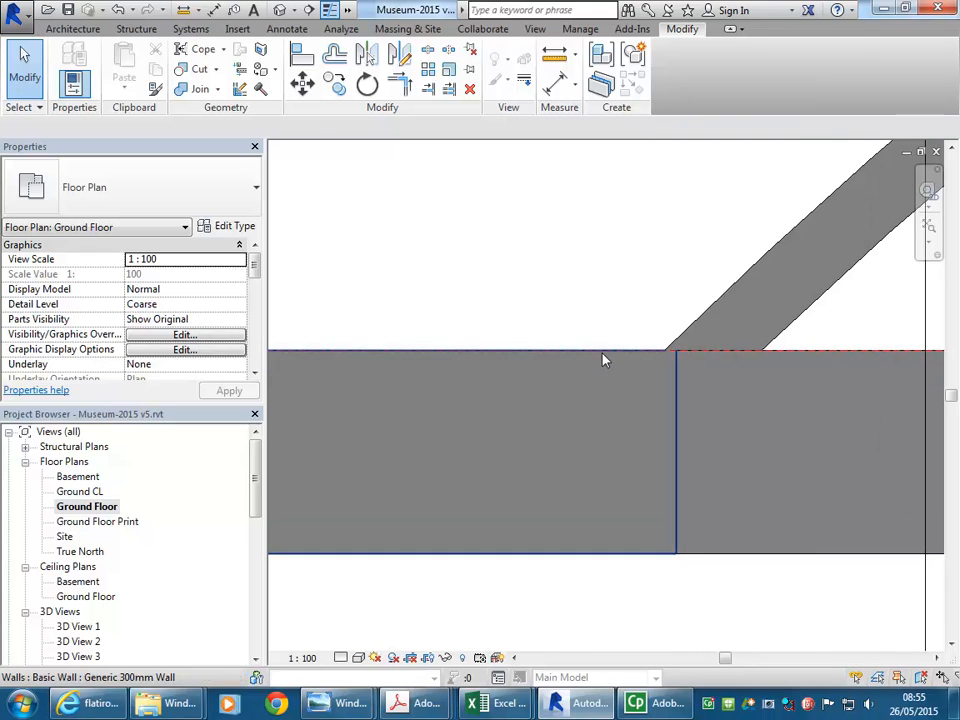
click(673, 464)
drag(676, 350, 676, 348)
scroll(680, 347, up, 3)
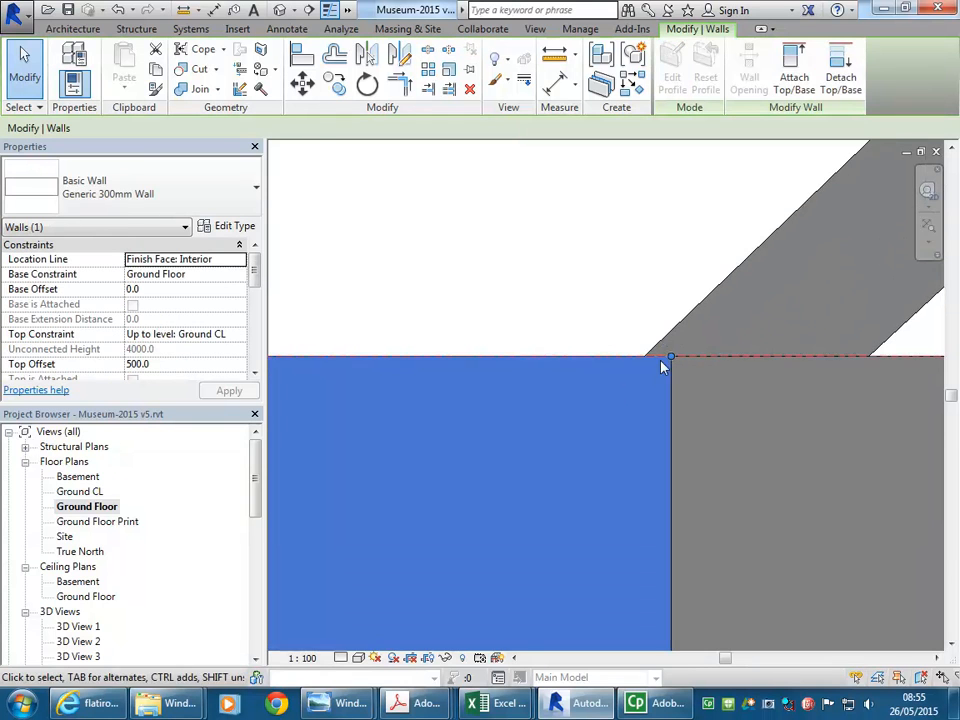
drag(672, 360, 642, 355)
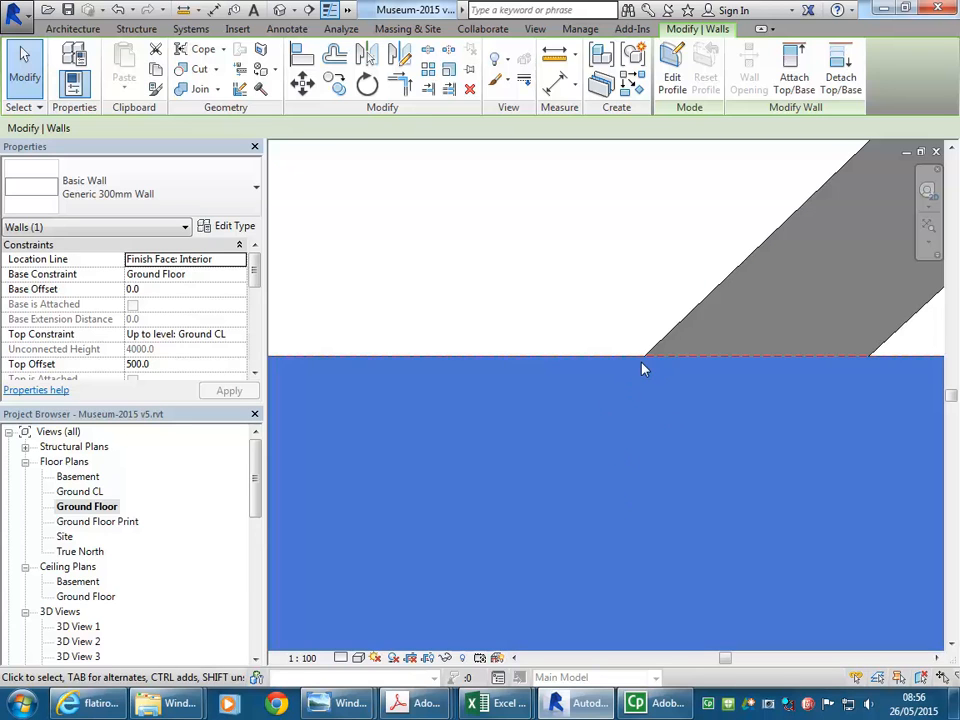
click(118, 11)
Pull the right wall segment's split end back to about 318 mm from the angled wall's near corner.
middle_drag(525, 280, 427, 277)
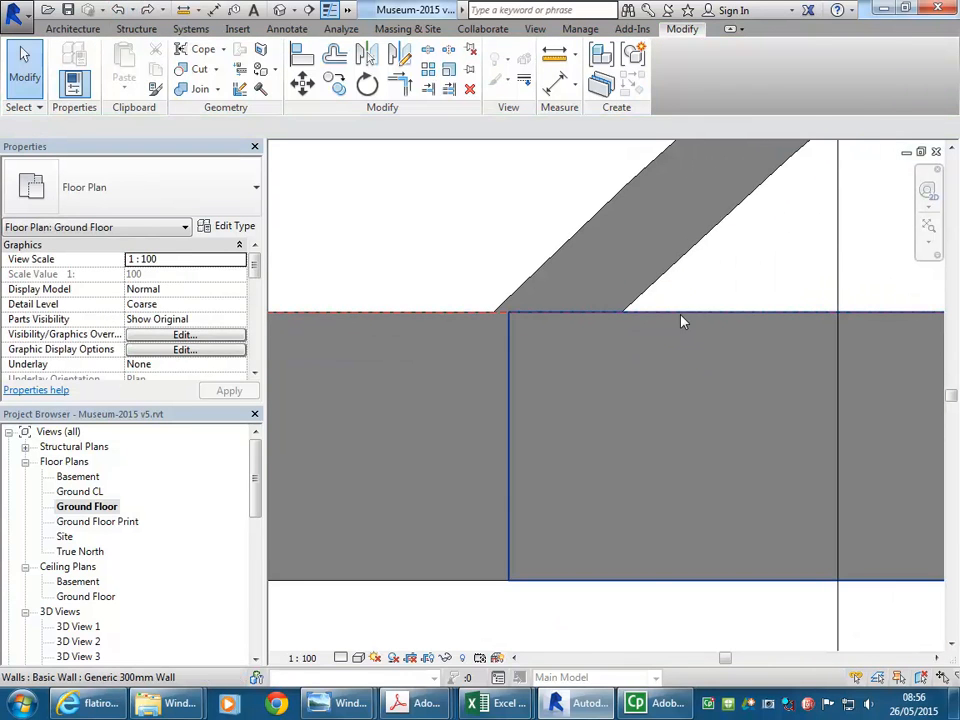
click(683, 321)
drag(510, 317, 776, 310)
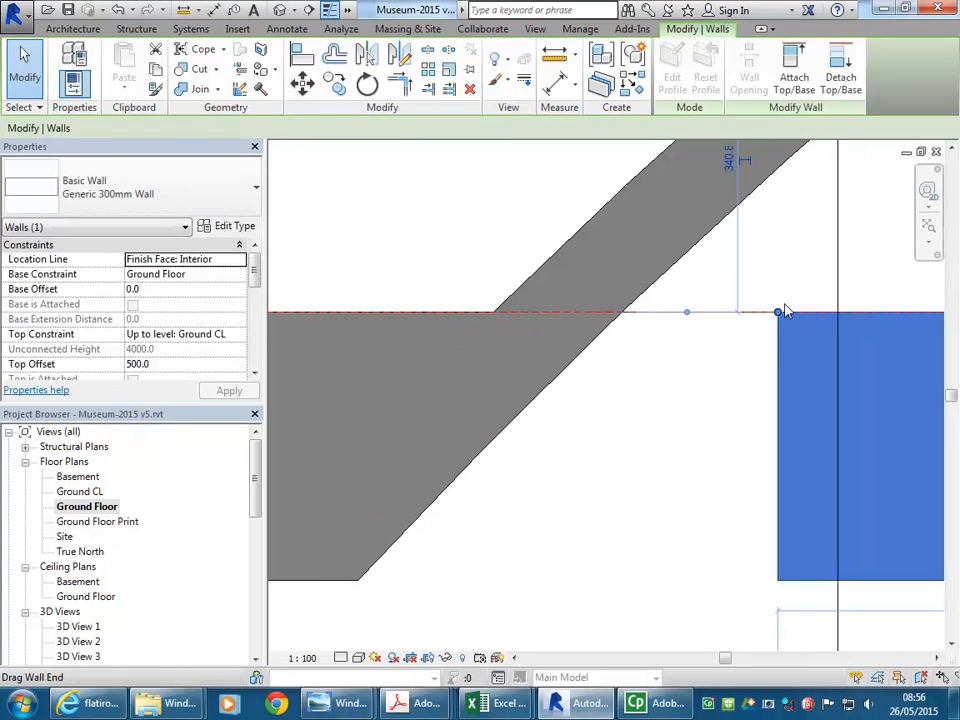
Disallow the join at the left wall segment's split end and move that end to the angled wall's near corner.
click(510, 432)
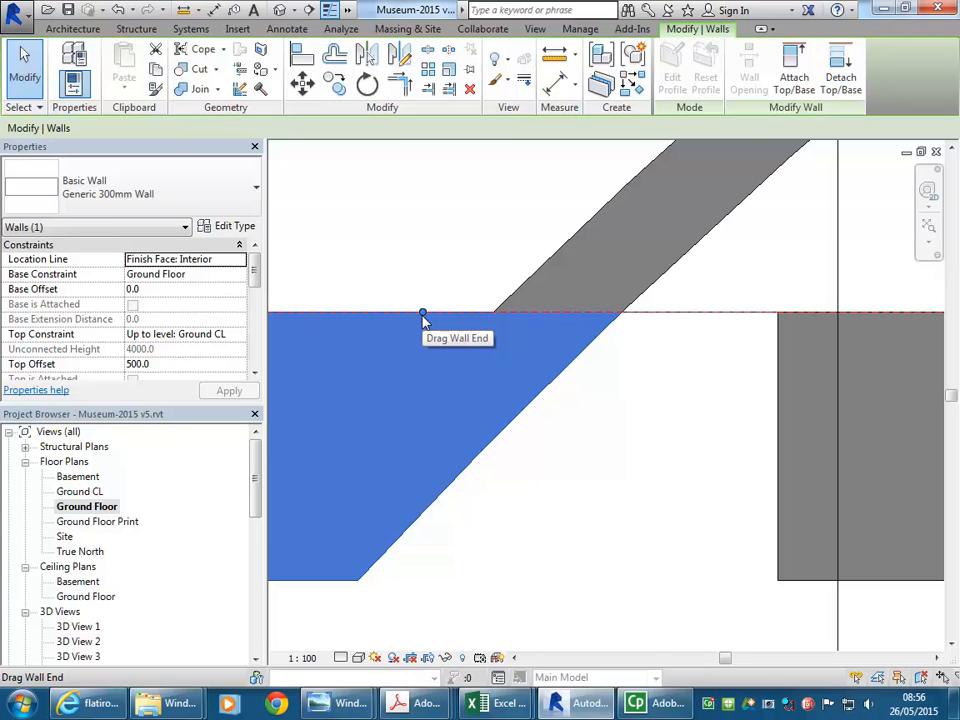
right_click(424, 317)
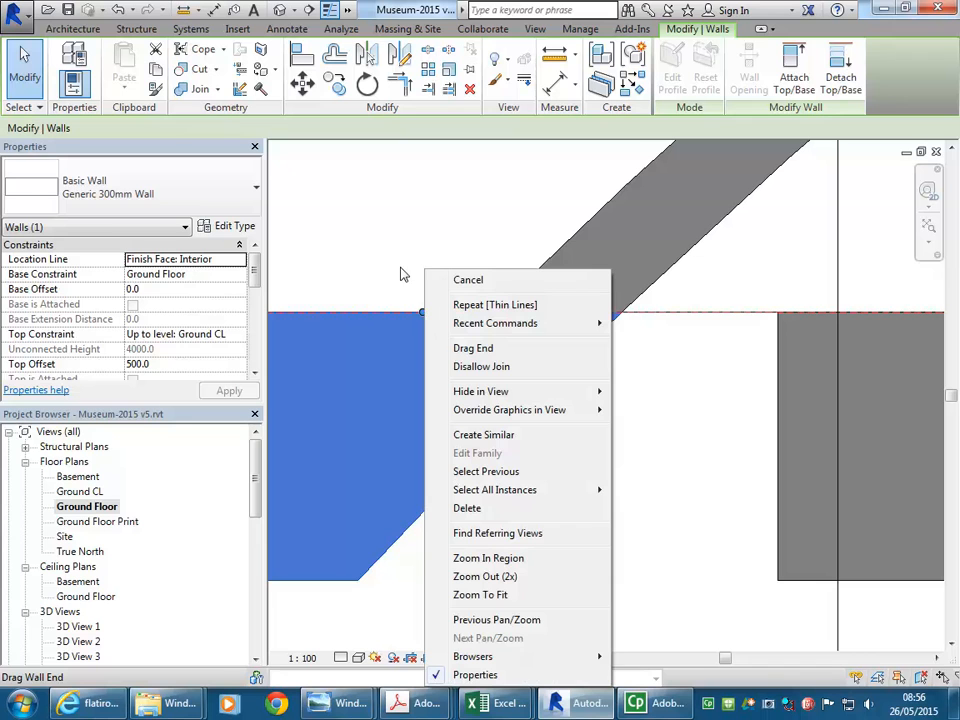
click(503, 367)
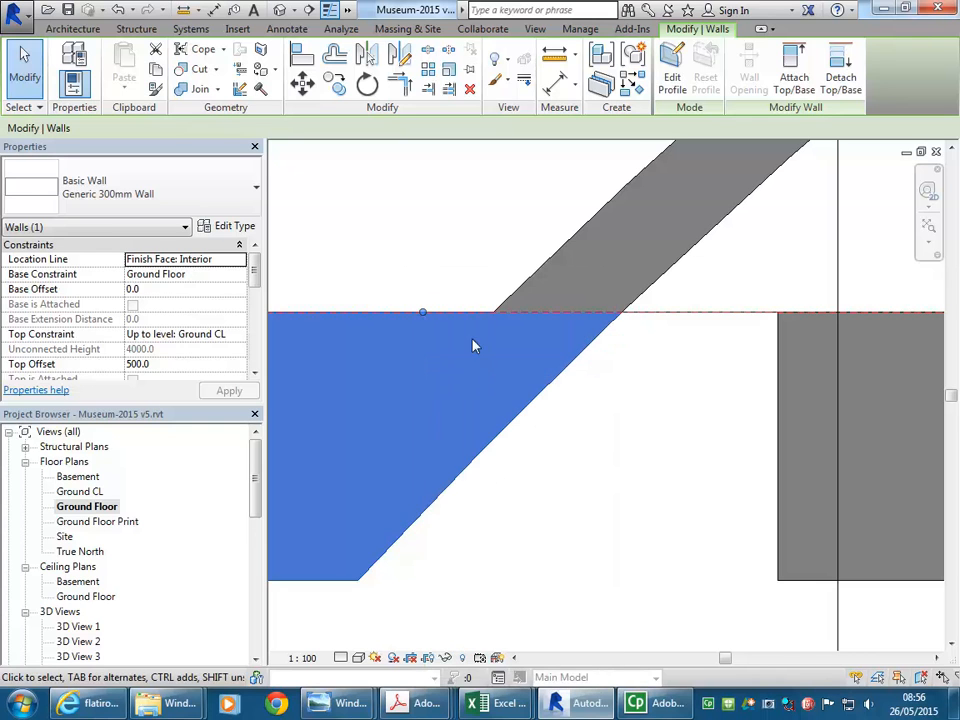
key(Escape)
click(424, 317)
drag(424, 317, 493, 312)
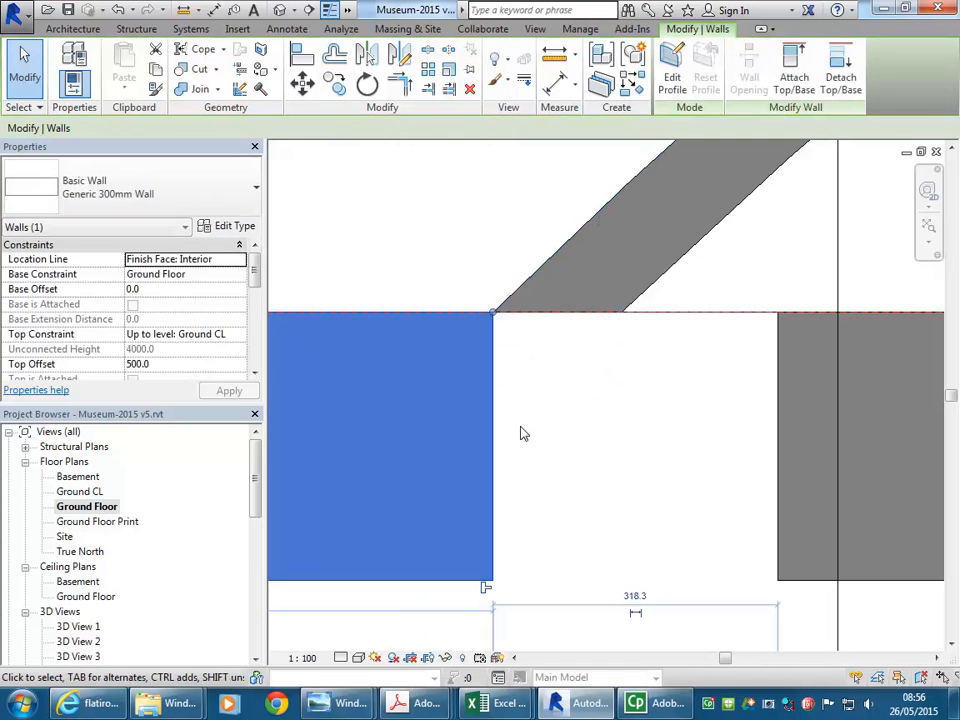
Examine the angled wall and the squared end of the left wall segment around the gap.
click(650, 290)
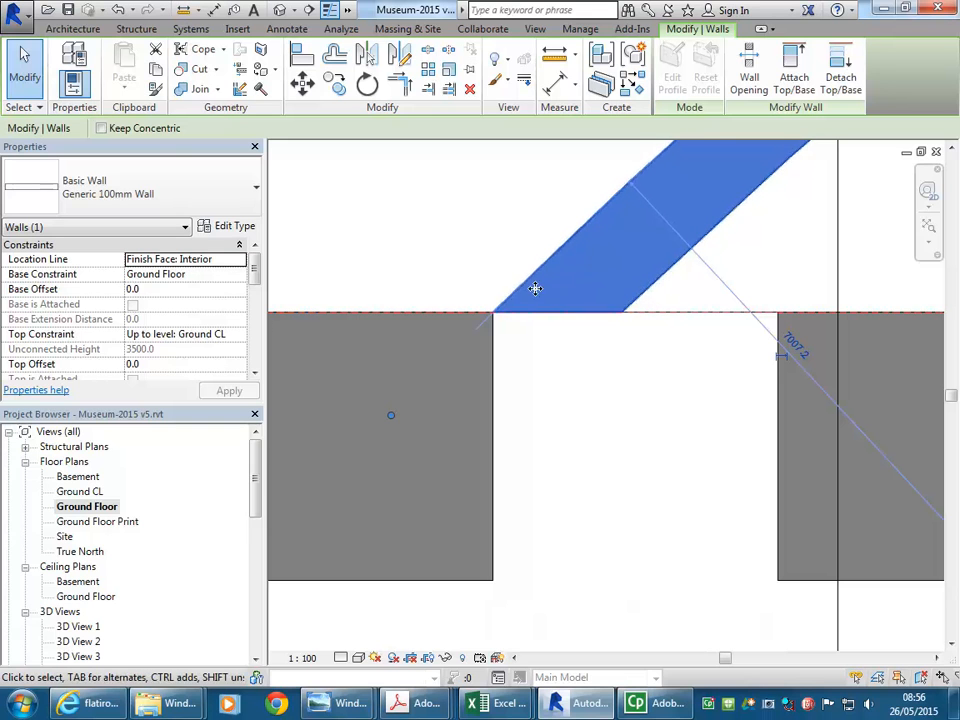
click(565, 318)
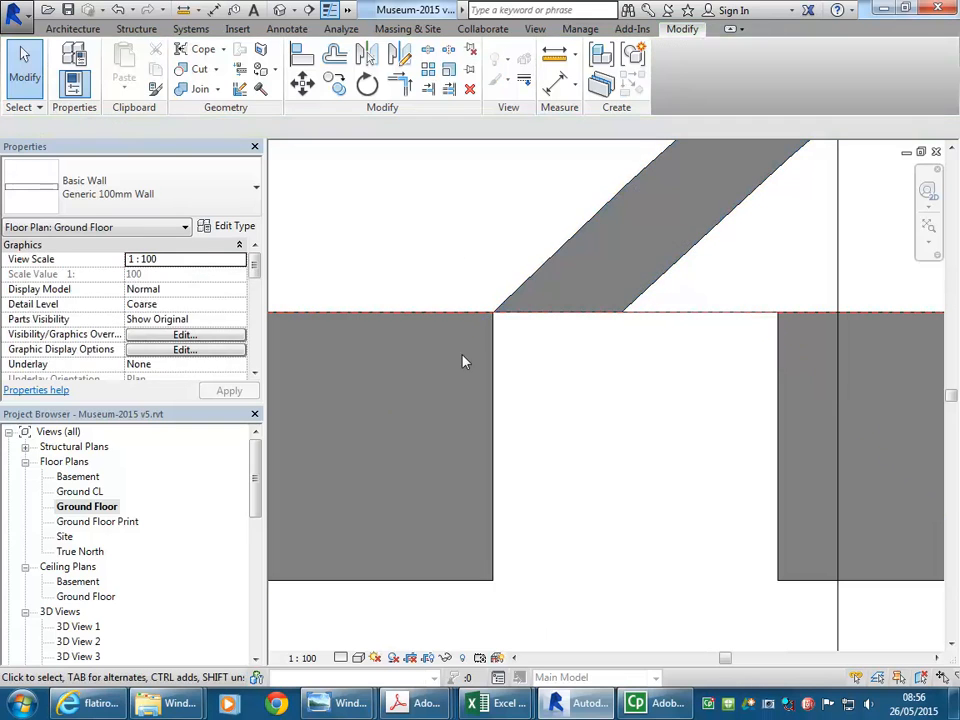
click(493, 373)
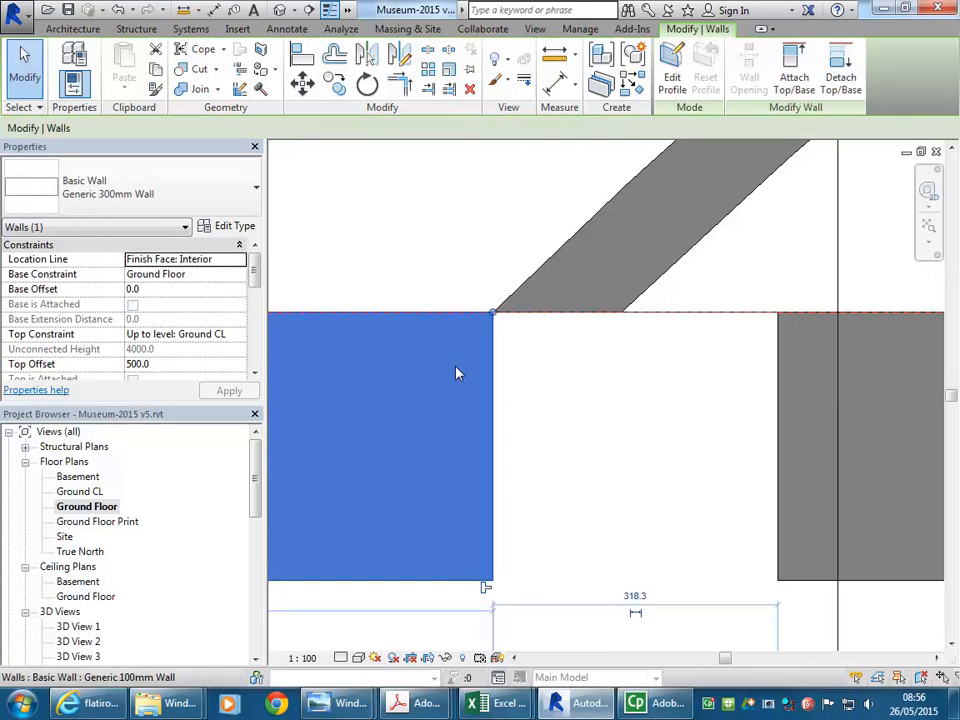
scroll(596, 362, down, 4)
middle_drag(596, 362, 606, 387)
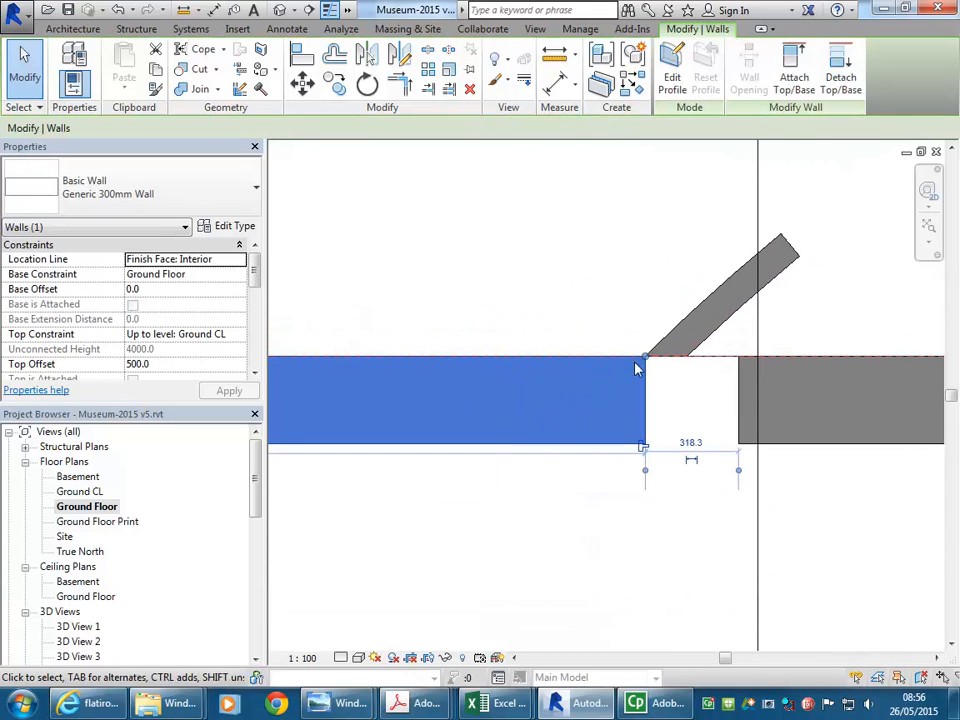
scroll(672, 417, up, 1)
middle_drag(672, 417, 509, 430)
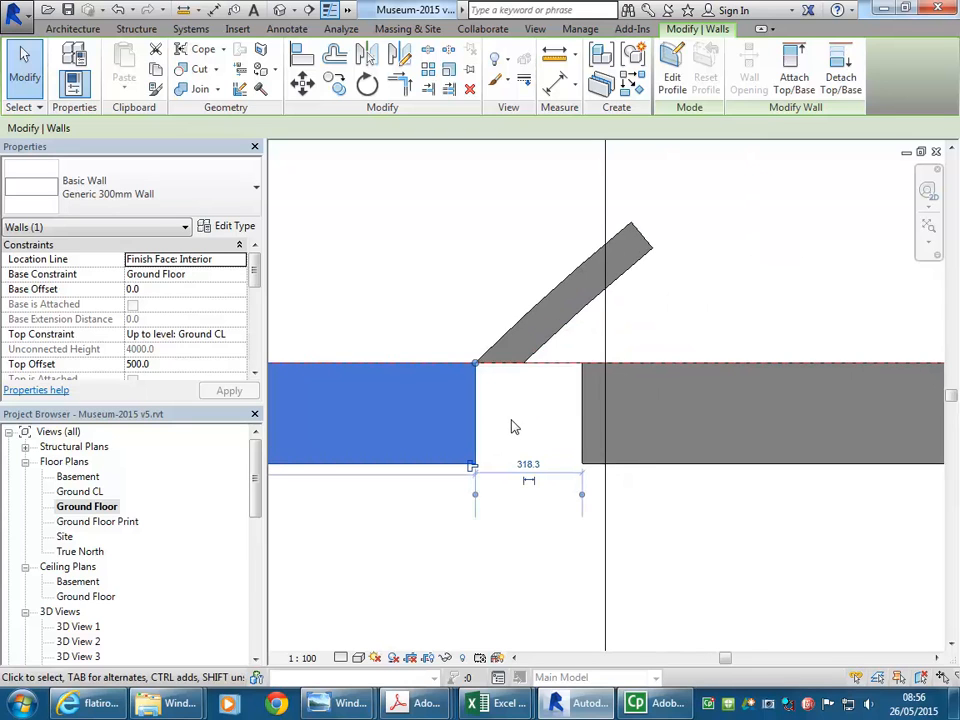
scroll(512, 427, up, 2)
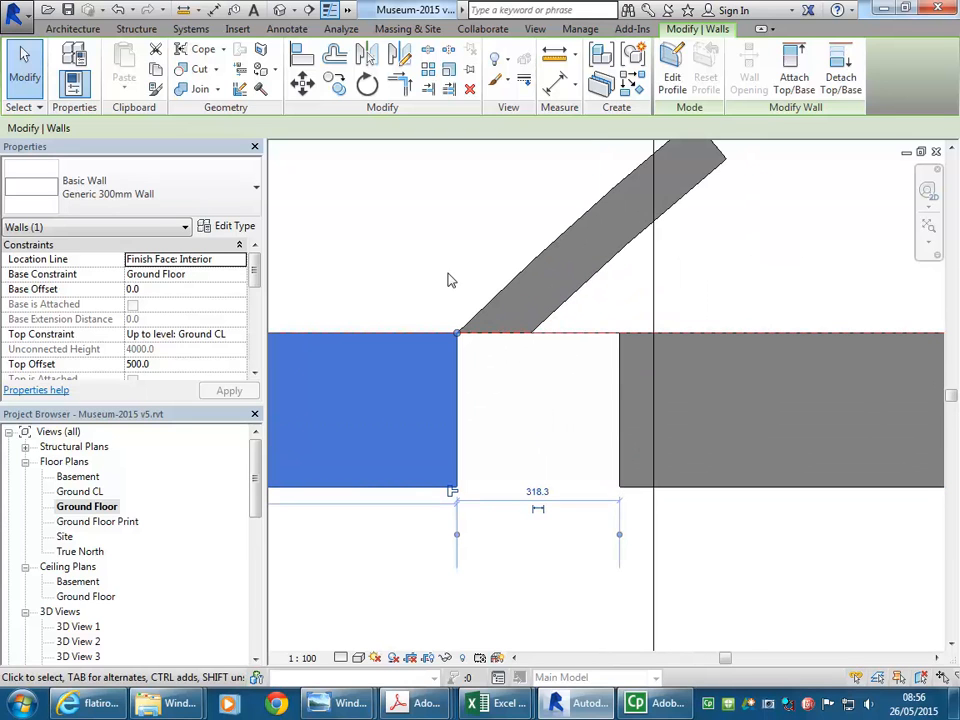
scroll(450, 280, down, 2)
middle_drag(450, 280, 594, 339)
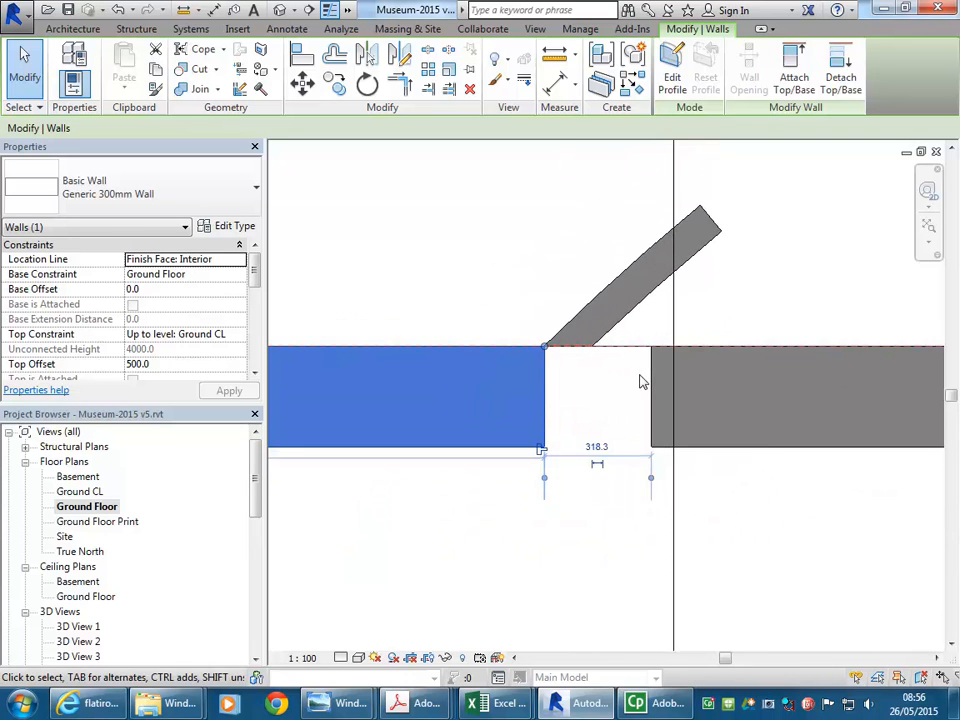
Check the join options at the split ends of the right and left wall segments.
click(655, 380)
scroll(654, 370, up, 2)
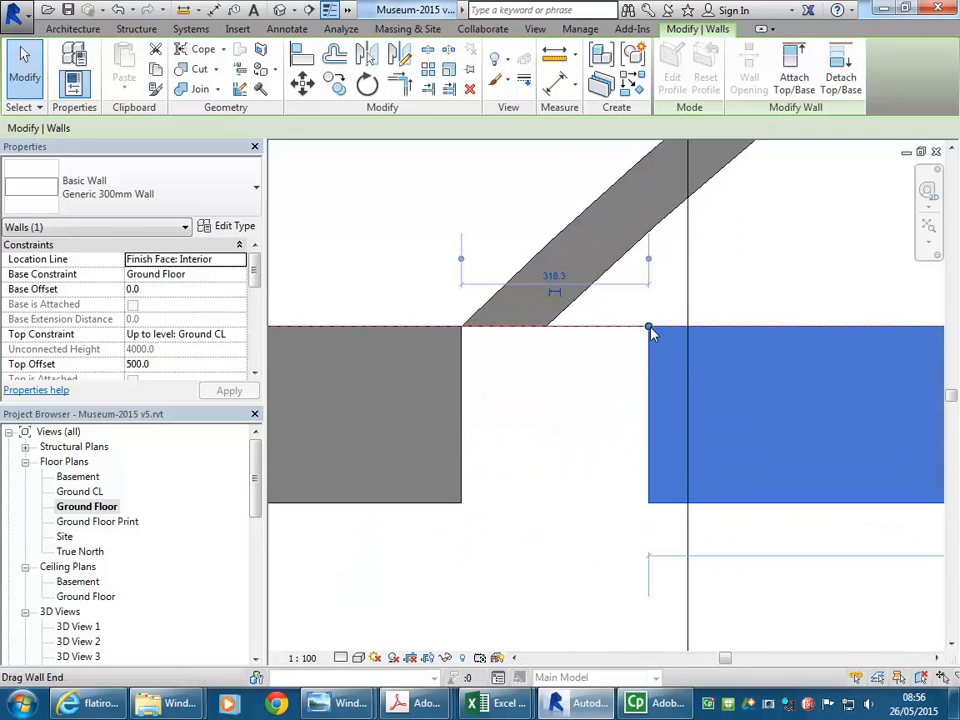
right_click(651, 333)
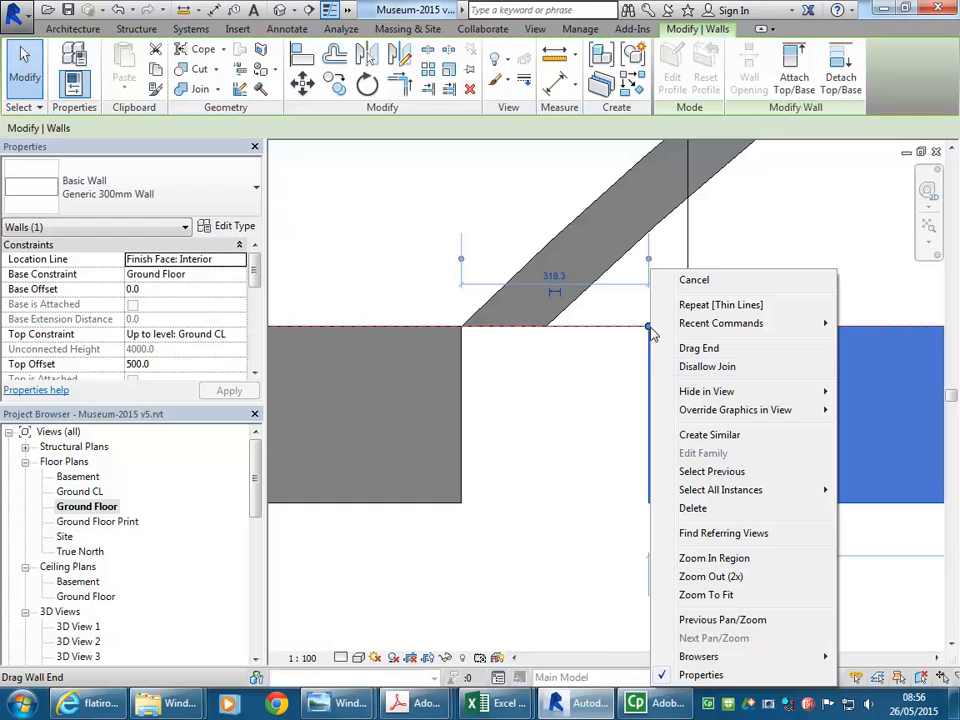
click(395, 233)
click(451, 373)
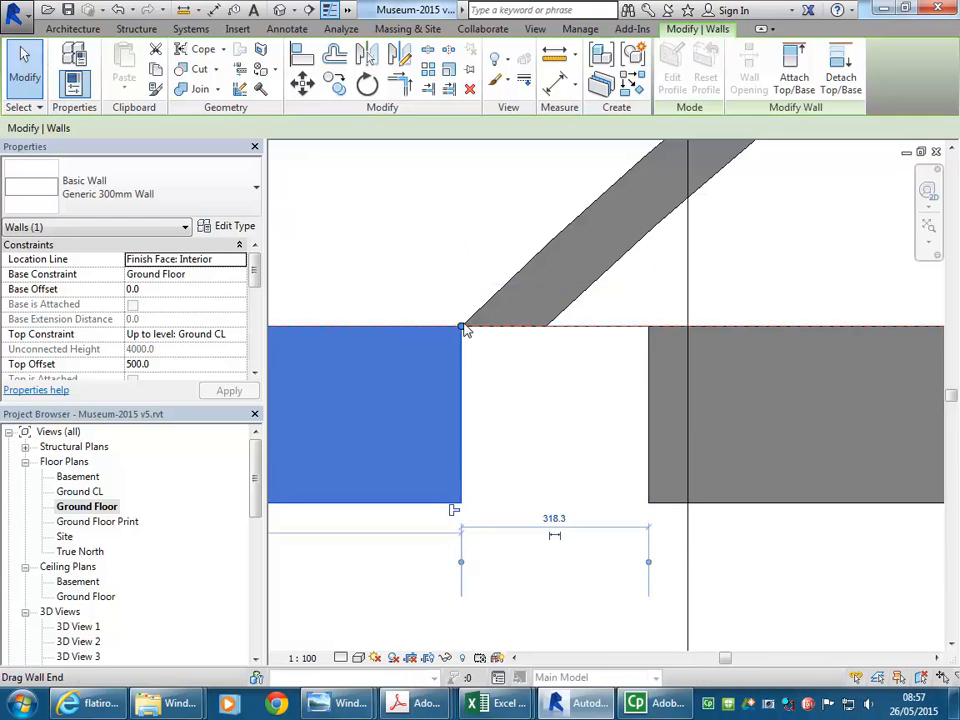
right_click(463, 332)
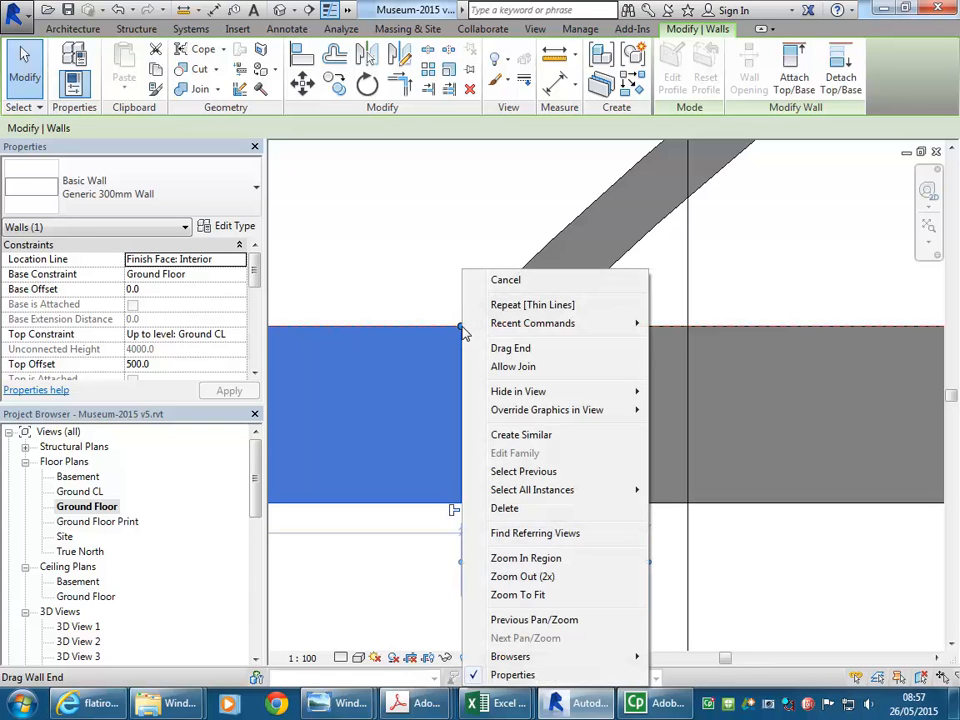
click(414, 240)
Change the left front wall segment's type to the Storefront curtain wall.
scroll(525, 291, down, 5)
scroll(580, 370, up, 1)
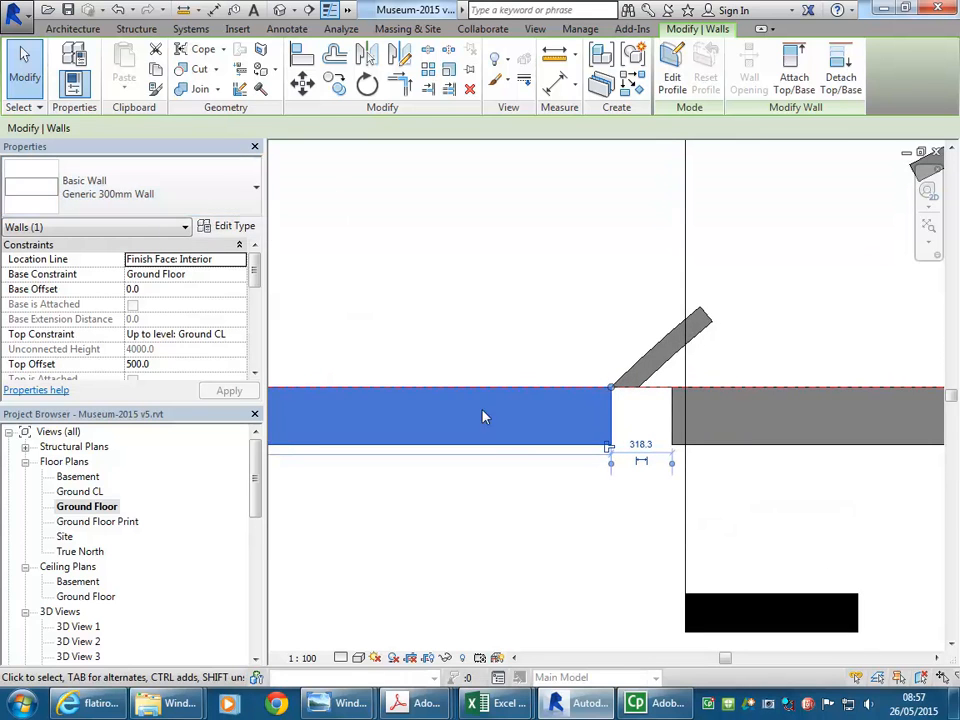
click(216, 190)
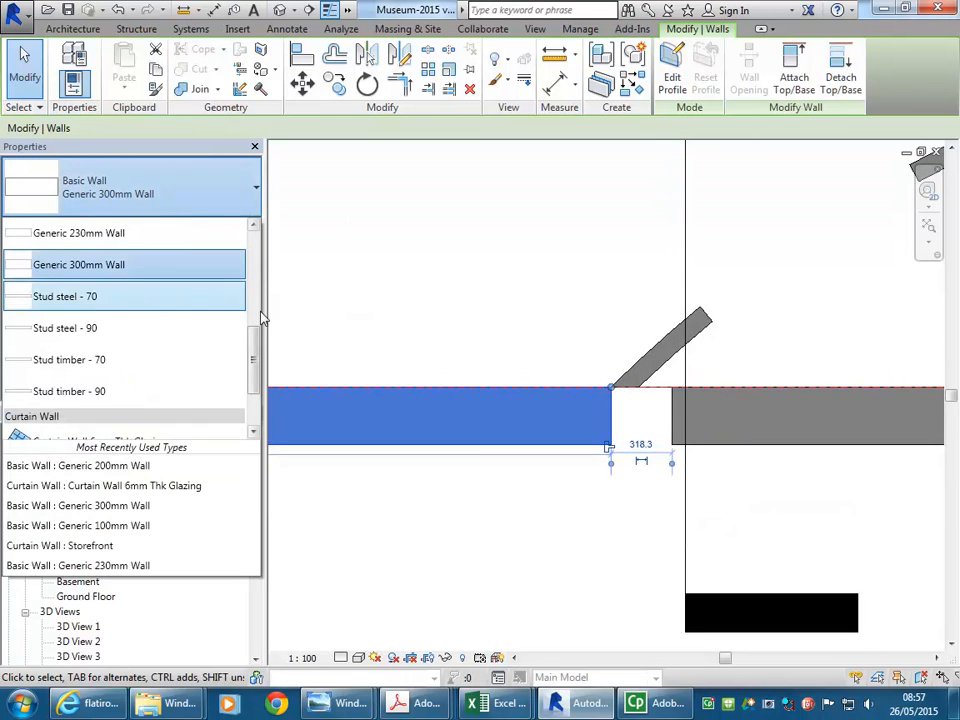
drag(257, 350, 256, 390)
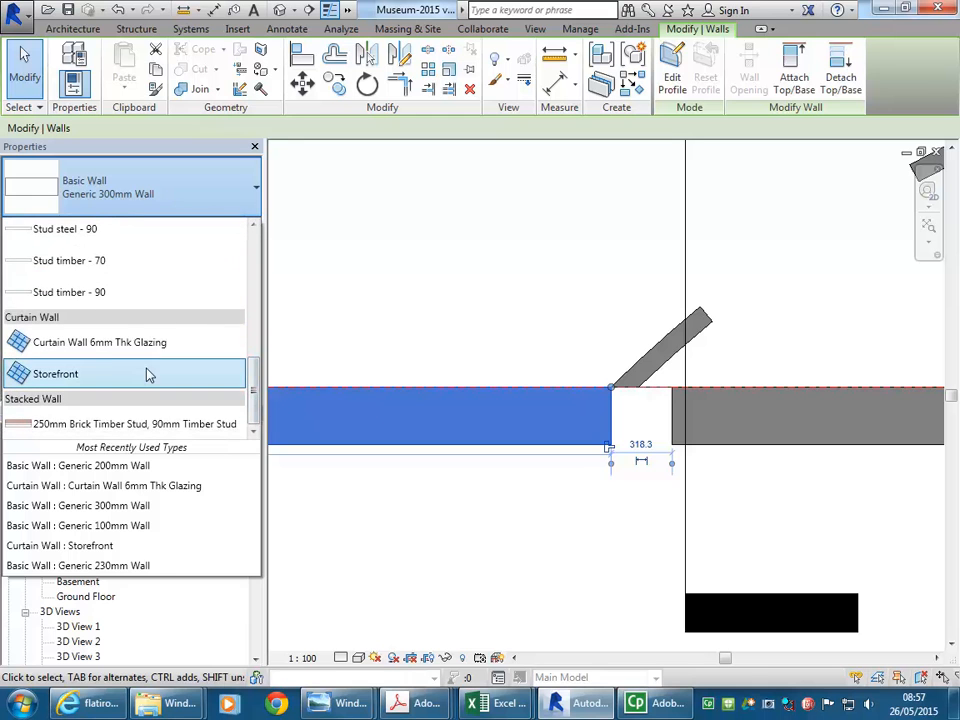
click(70, 374)
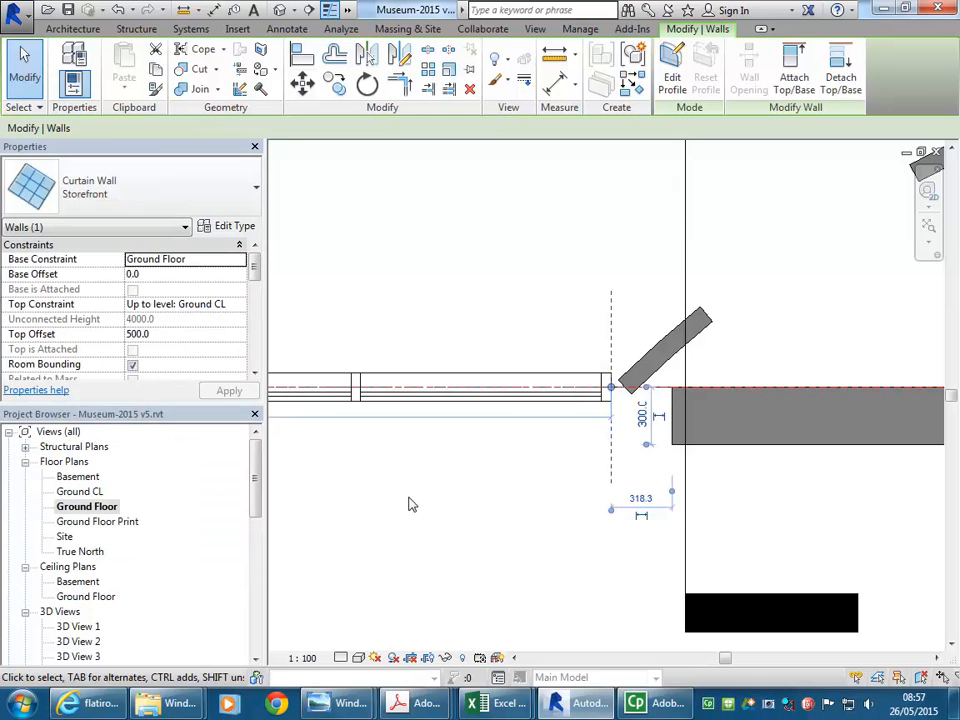
scroll(591, 388, up, 4)
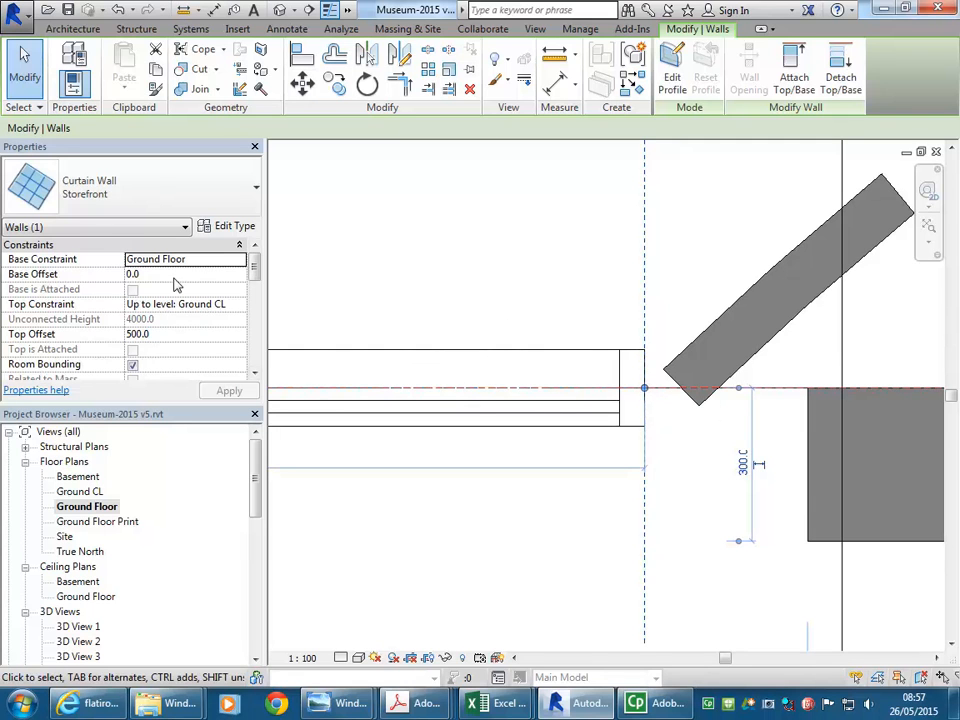
click(525, 258)
middle_drag(474, 255, 390, 242)
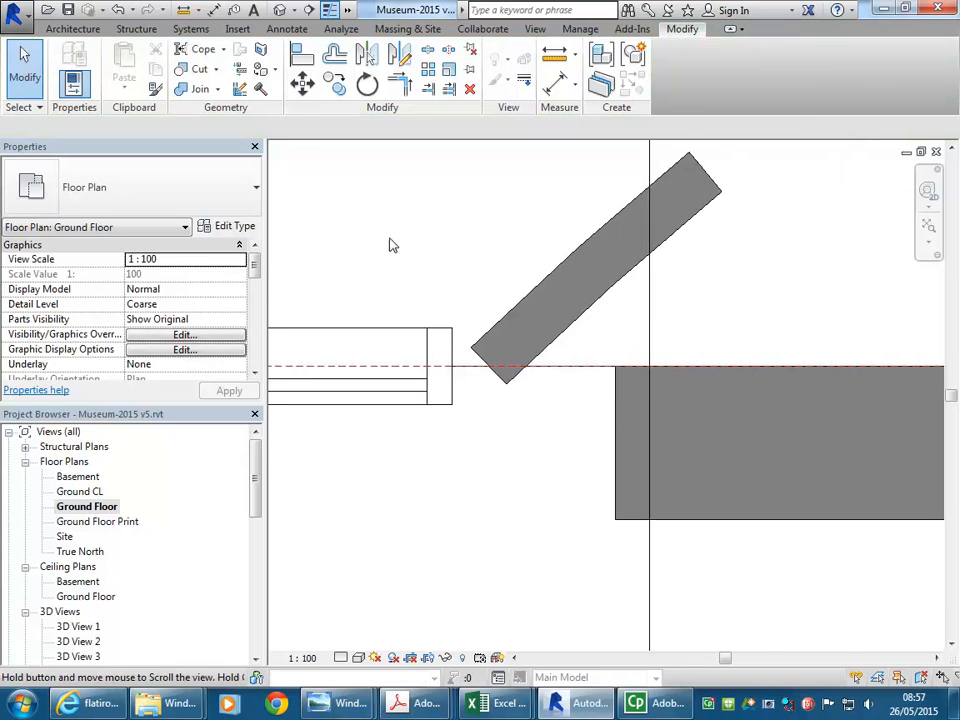
Extend the right wall segment's split end past the angled wall to the storefront, and inspect the resulting corner.
click(615, 424)
scroll(500, 467, up, 1)
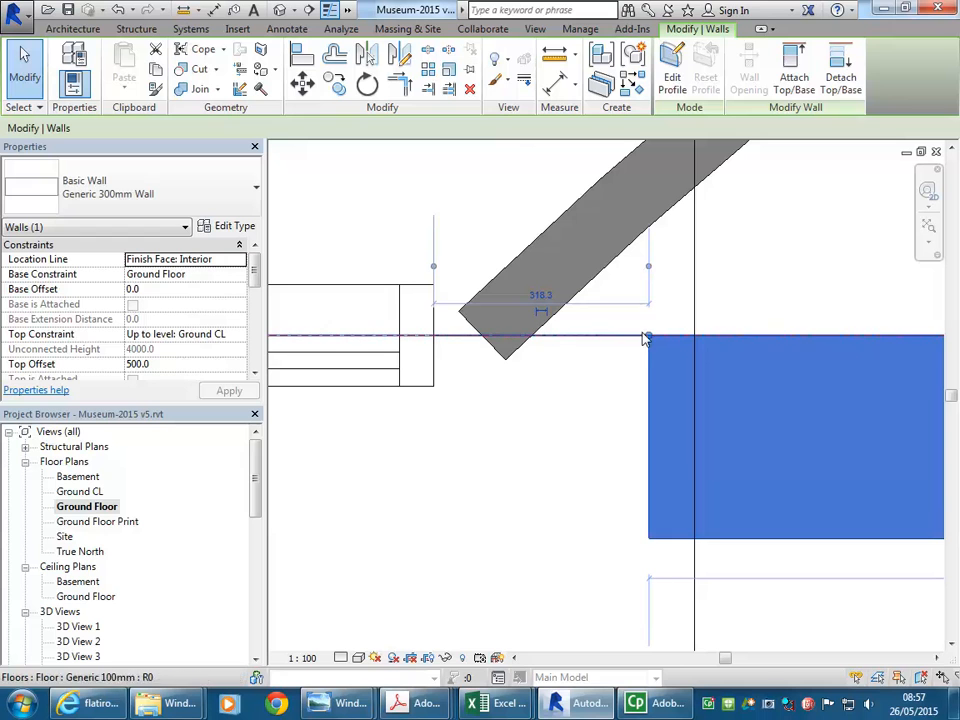
drag(648, 337, 413, 358)
click(461, 257)
click(482, 300)
scroll(458, 314, up, 2)
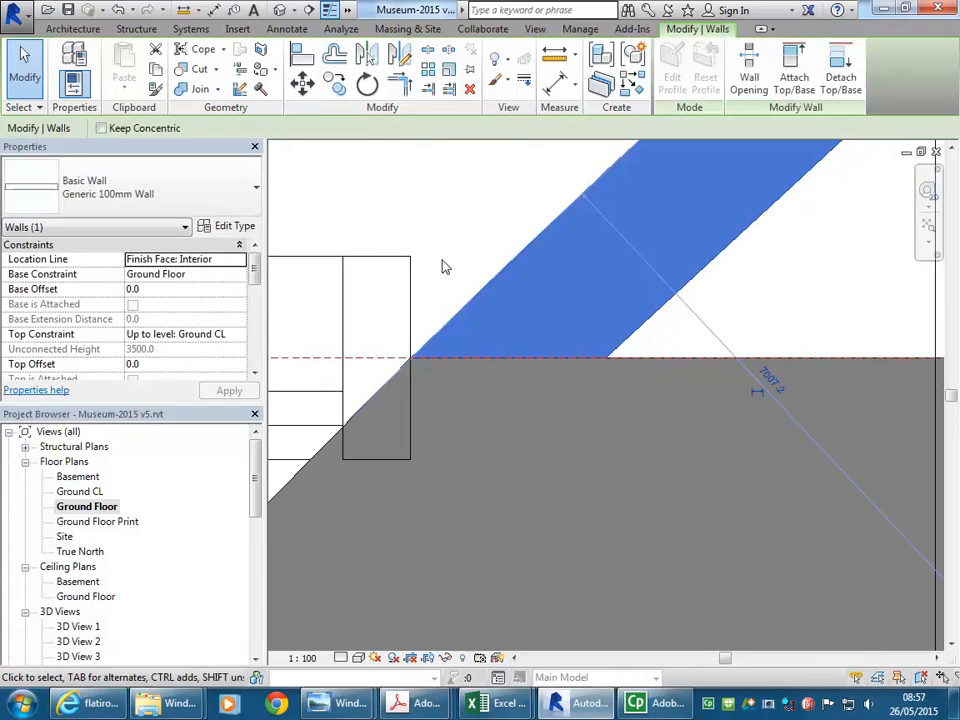
scroll(446, 266, down, 3)
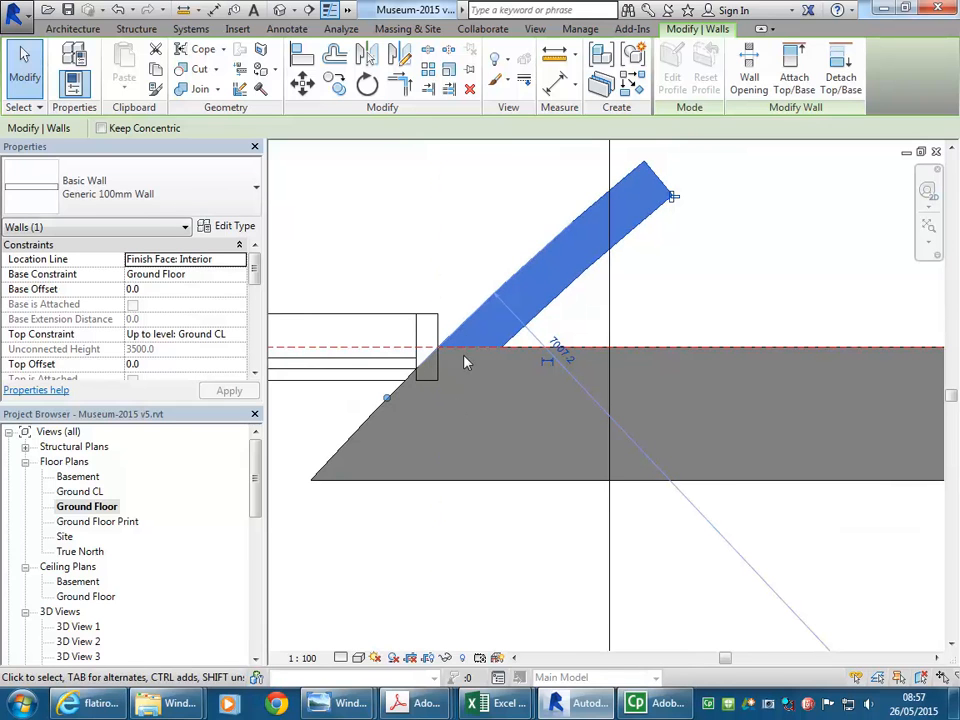
Disallow the join at the right wall segment's split end and move that end to the storefront's end.
click(568, 479)
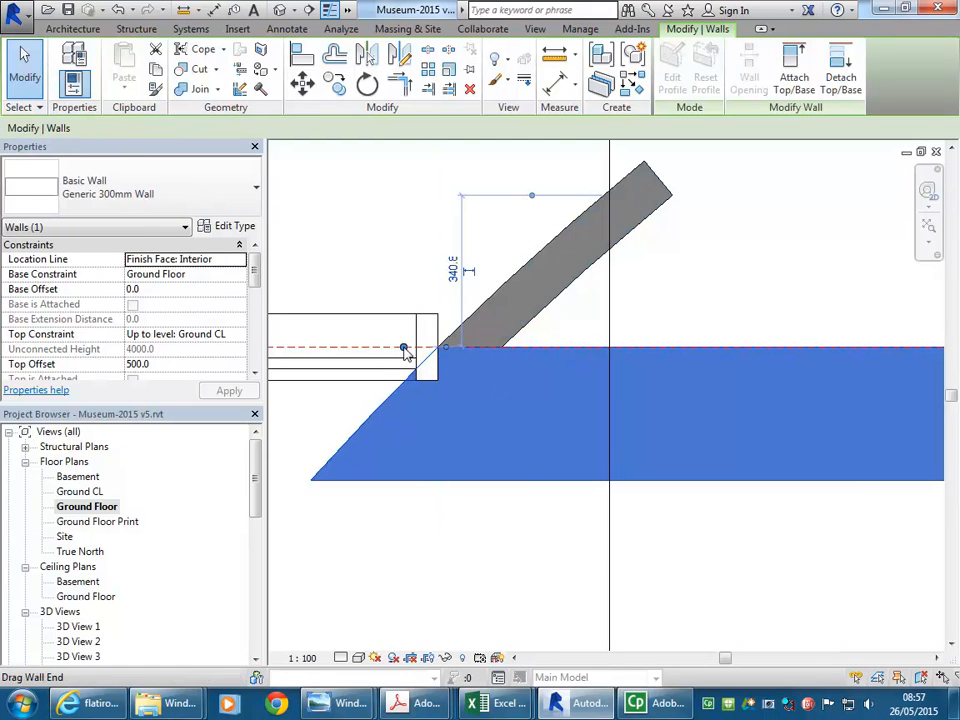
right_click(404, 350)
click(544, 370)
drag(404, 347, 438, 347)
click(463, 289)
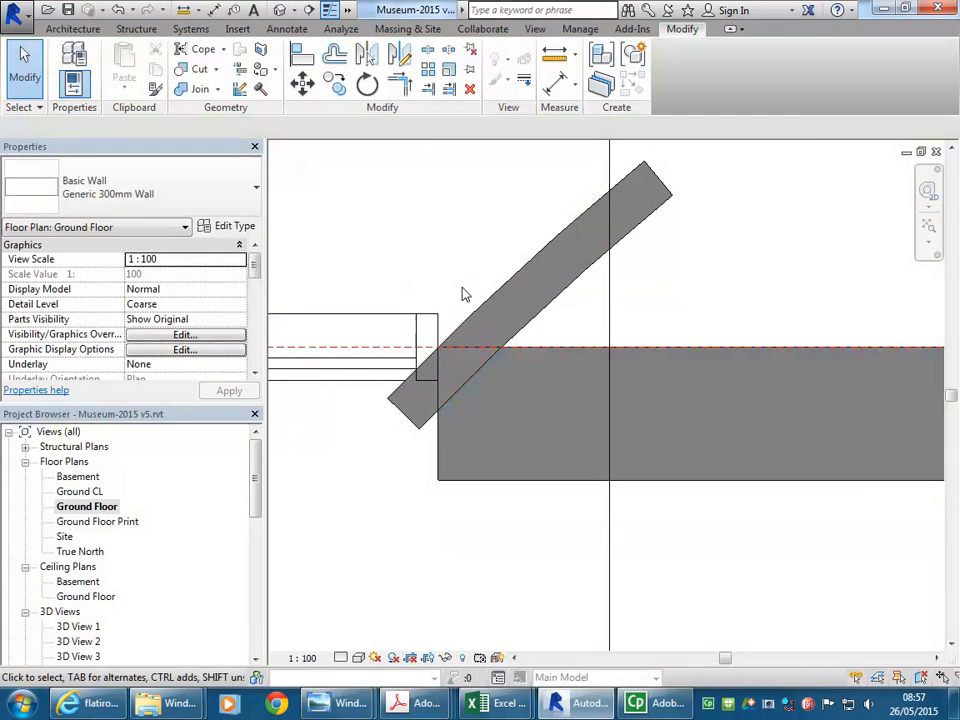
Shorten the angled wall so its lower end meets the corner between the storefront and the right wall segment.
click(516, 337)
drag(388, 403, 438, 347)
click(490, 528)
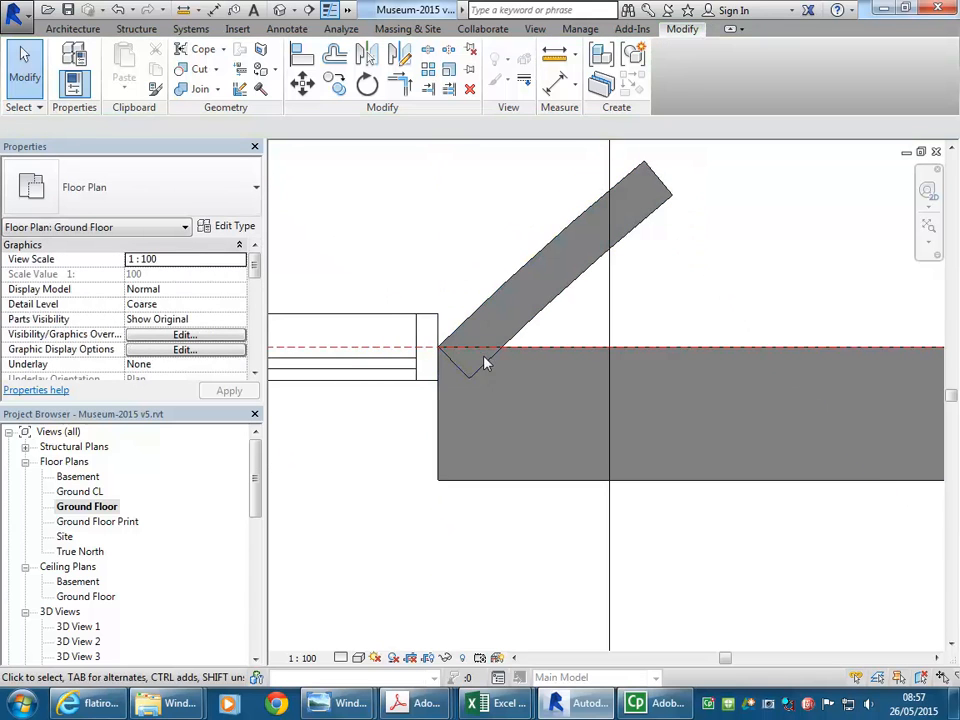
scroll(484, 363, up, 2)
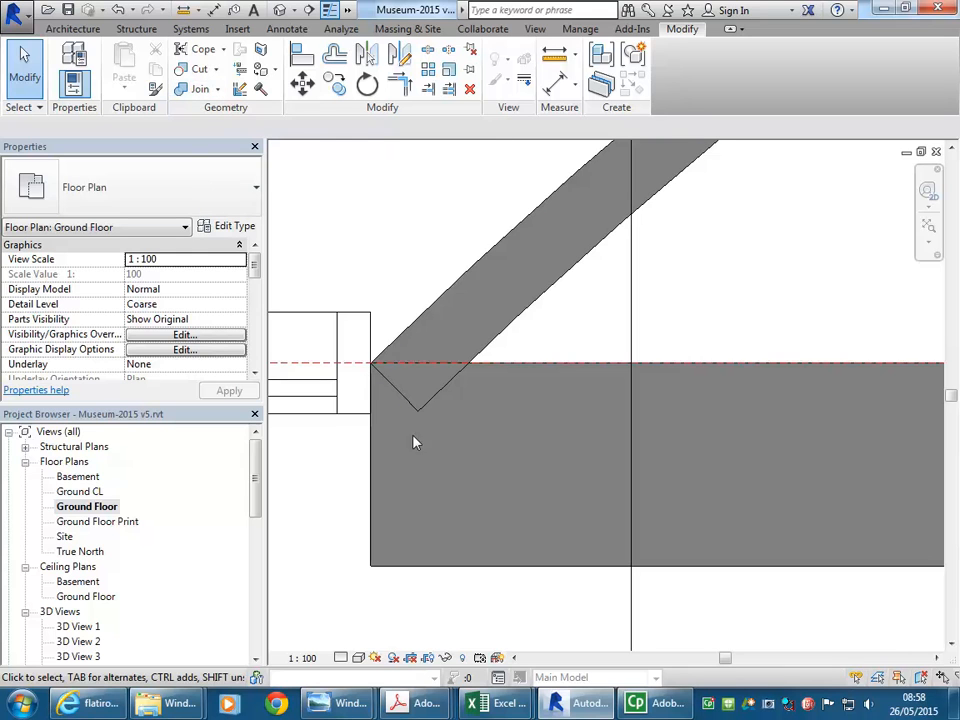
Join the geometry of the angled 100 mm wall and the right 300 mm wall segment.
click(197, 91)
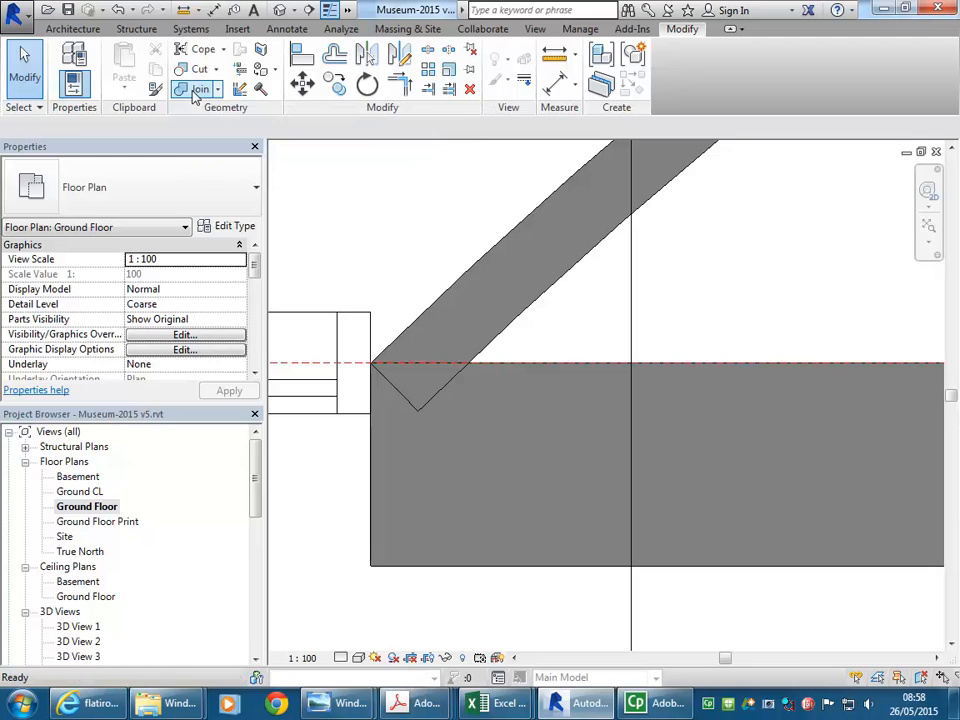
click(417, 416)
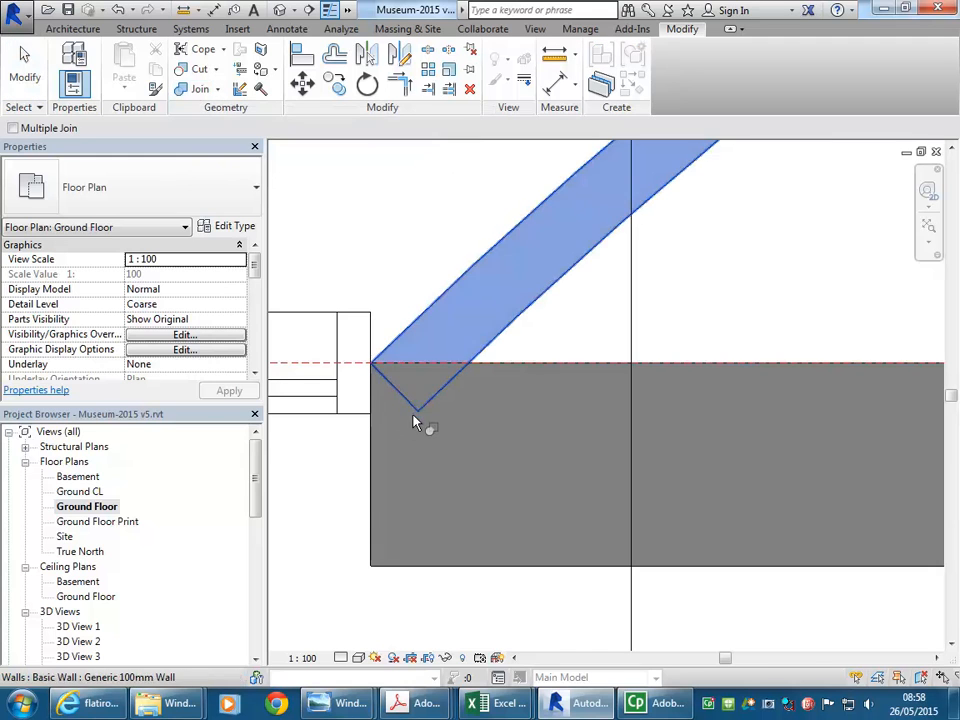
click(377, 509)
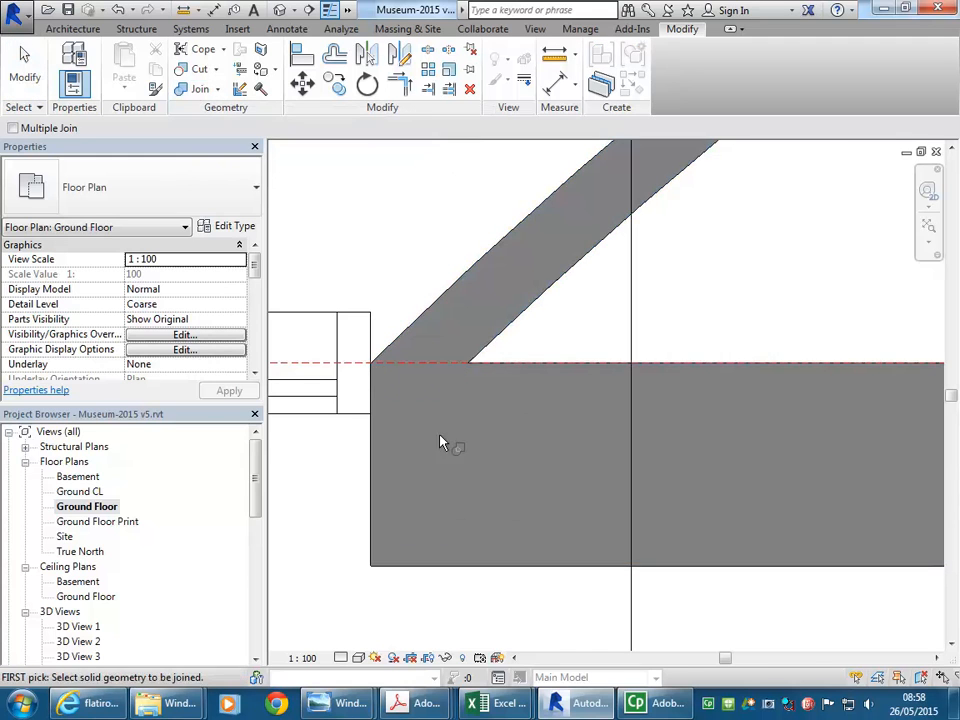
right_click(418, 238)
click(470, 251)
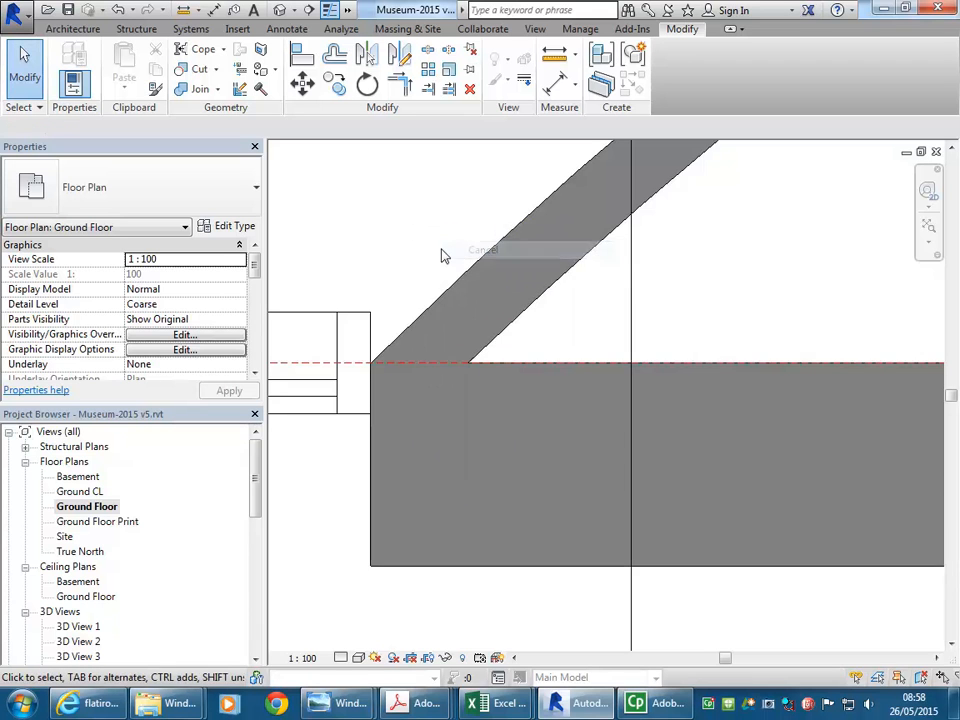
Inspect the storefront in the floor plan and the 3D view, and check the wall types available for it.
scroll(536, 317, down, 3)
scroll(495, 356, down, 4)
middle_drag(513, 366, 668, 382)
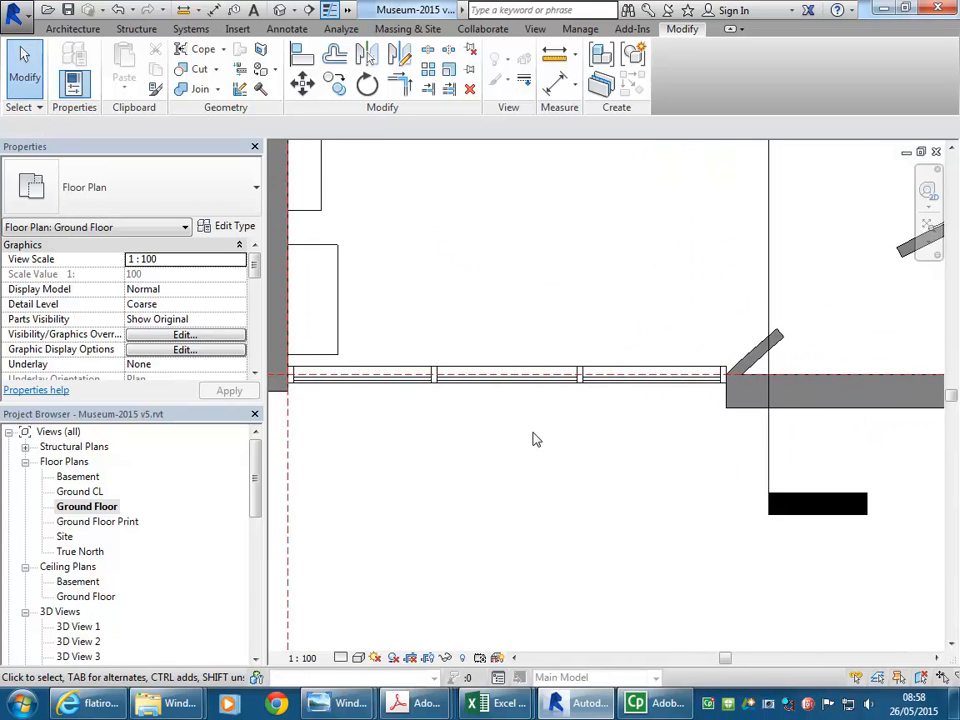
scroll(530, 436, down, 1)
middle_drag(468, 432, 517, 416)
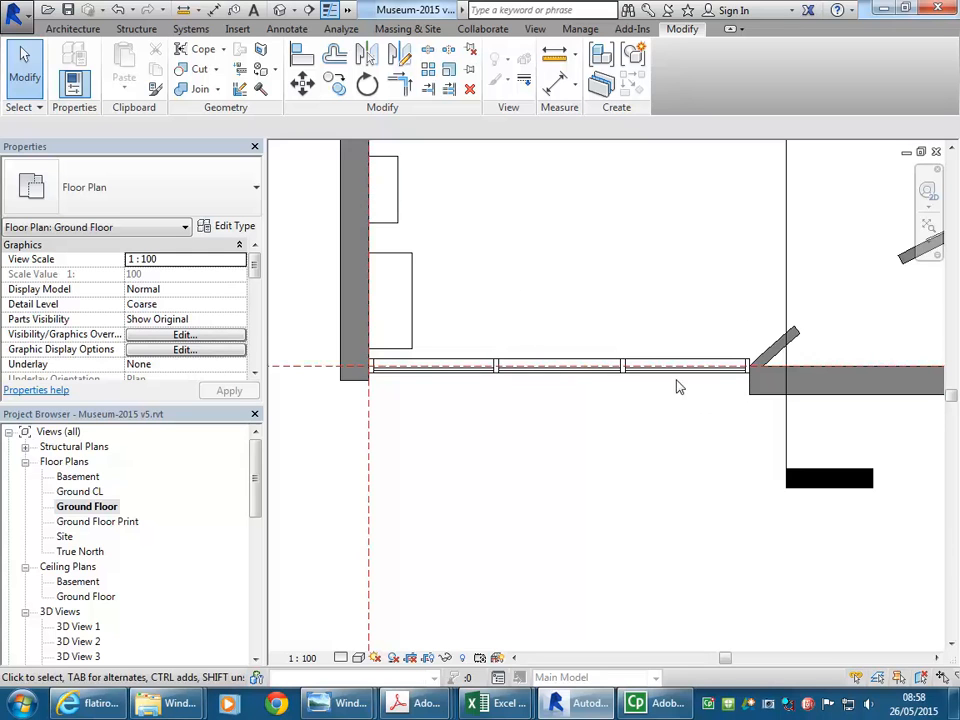
click(279, 9)
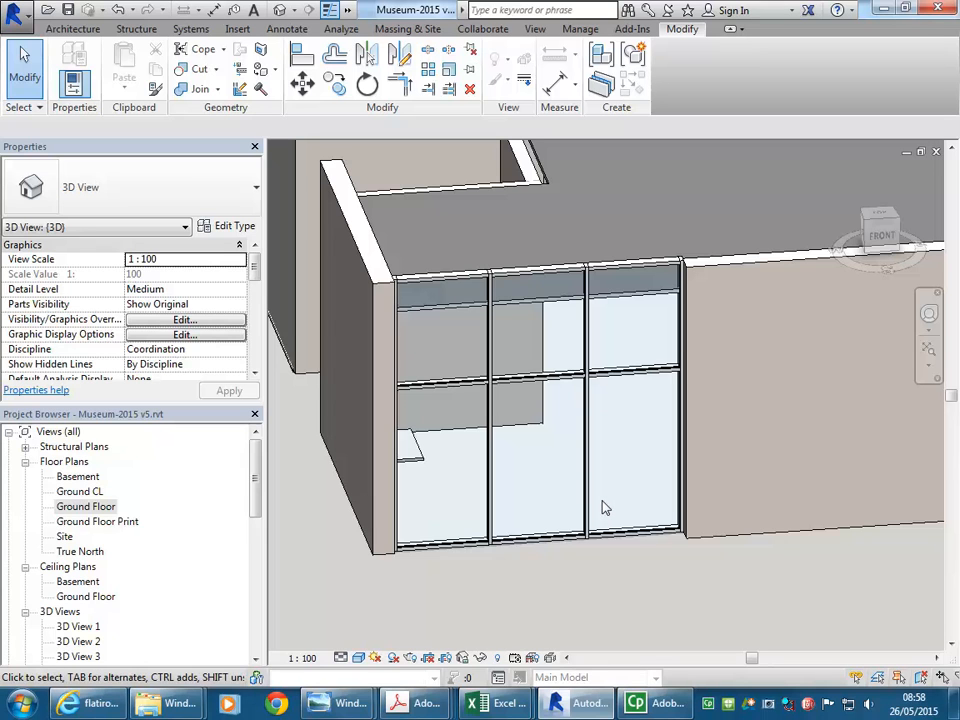
click(629, 264)
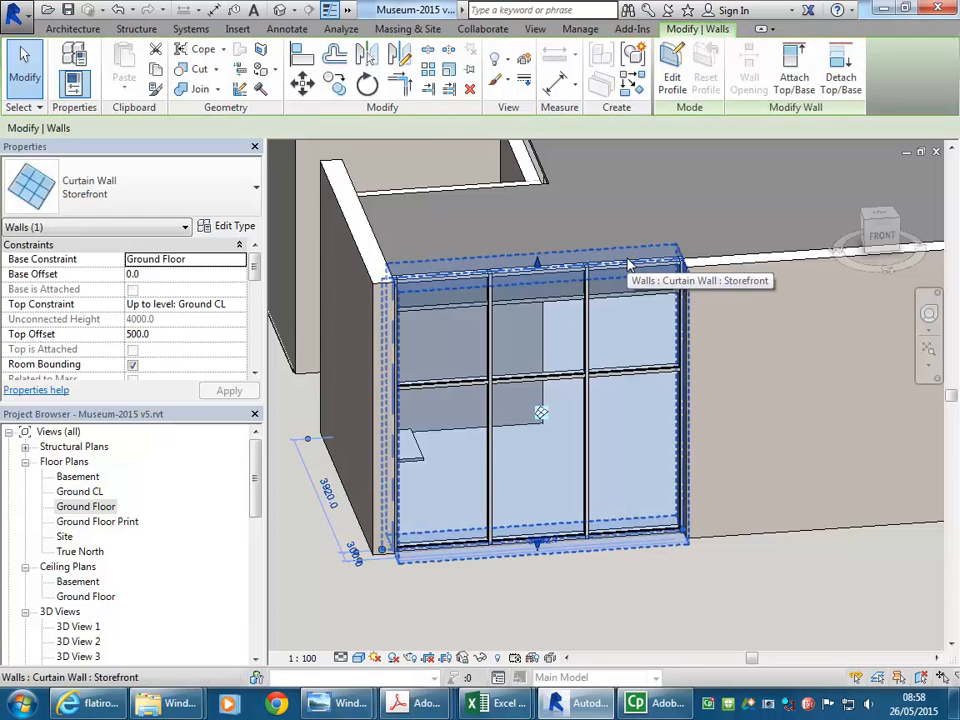
click(195, 182)
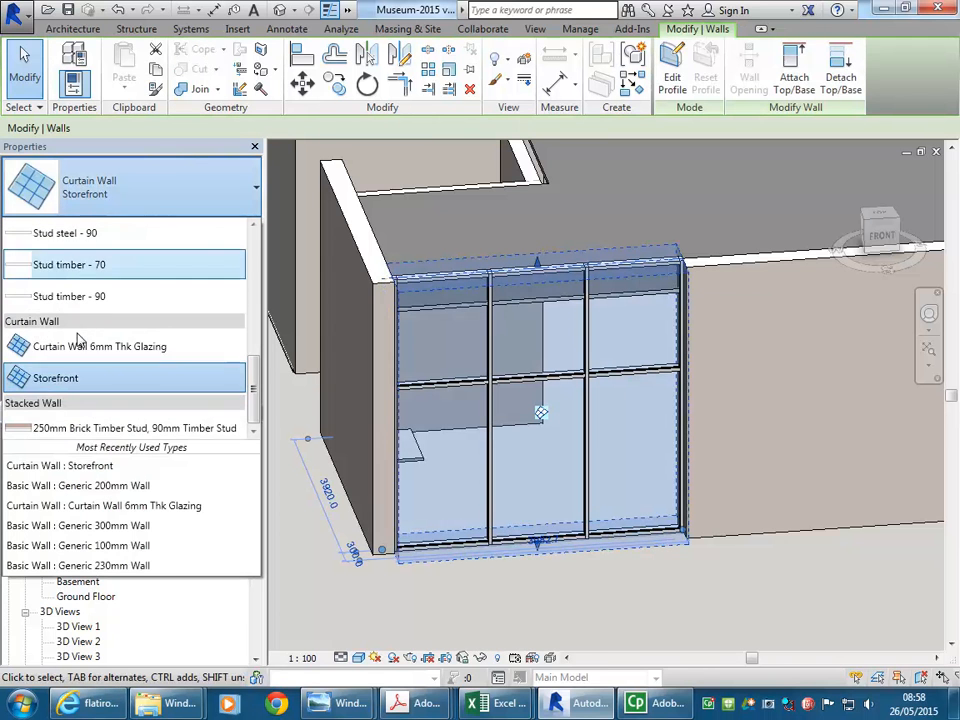
click(176, 179)
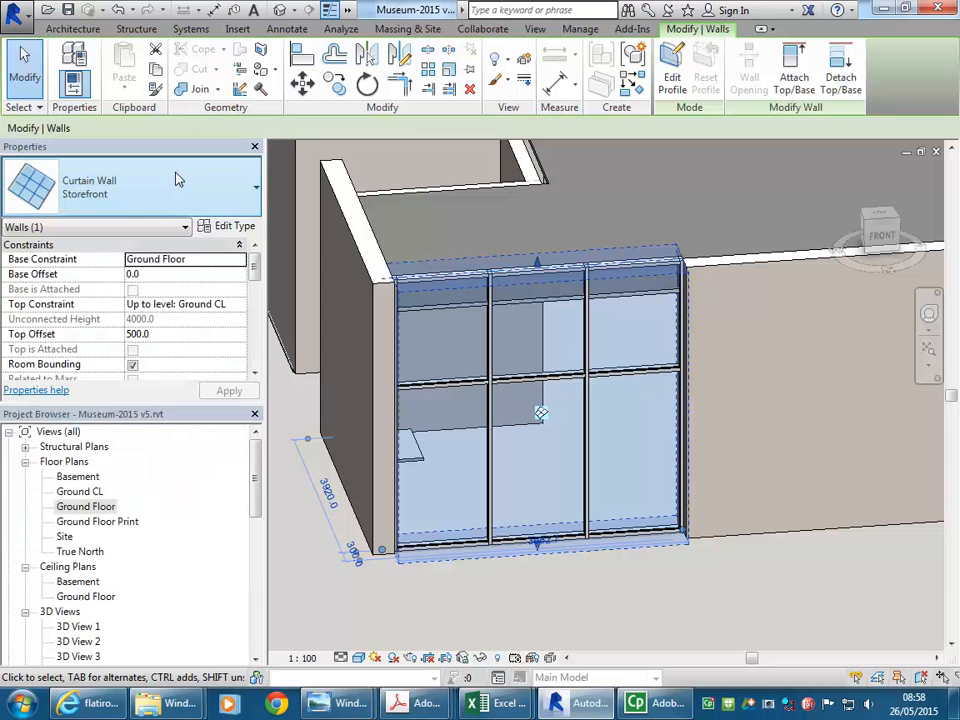
In the Ground Floor plan, move the storefront 150 mm outward so it lines up with the 300 mm wall's centreline.
double_click(96, 507)
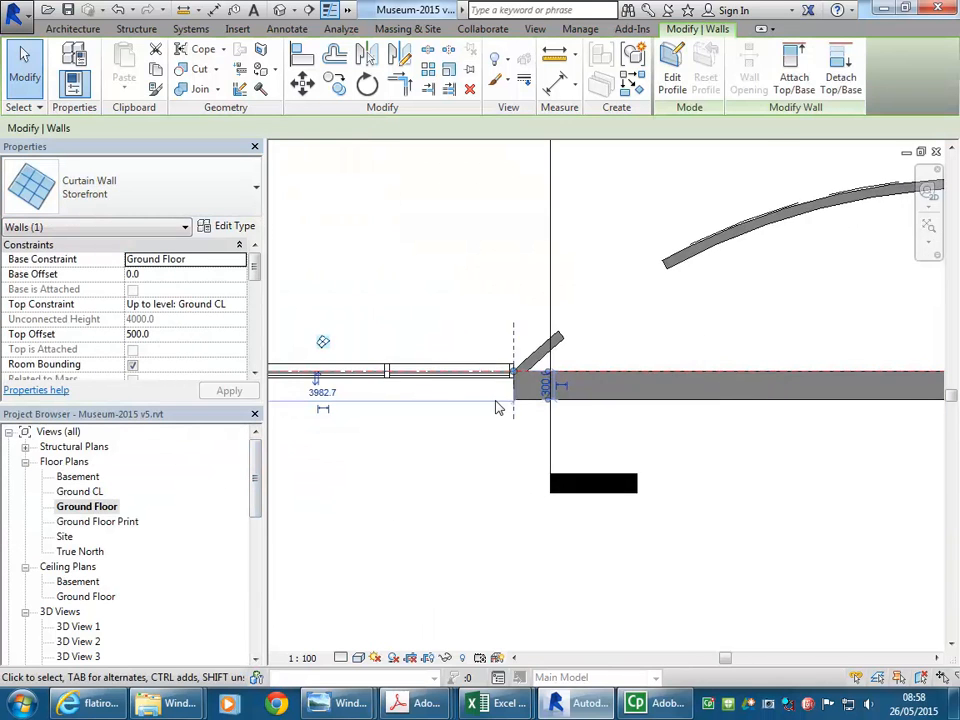
scroll(498, 408, up, 5)
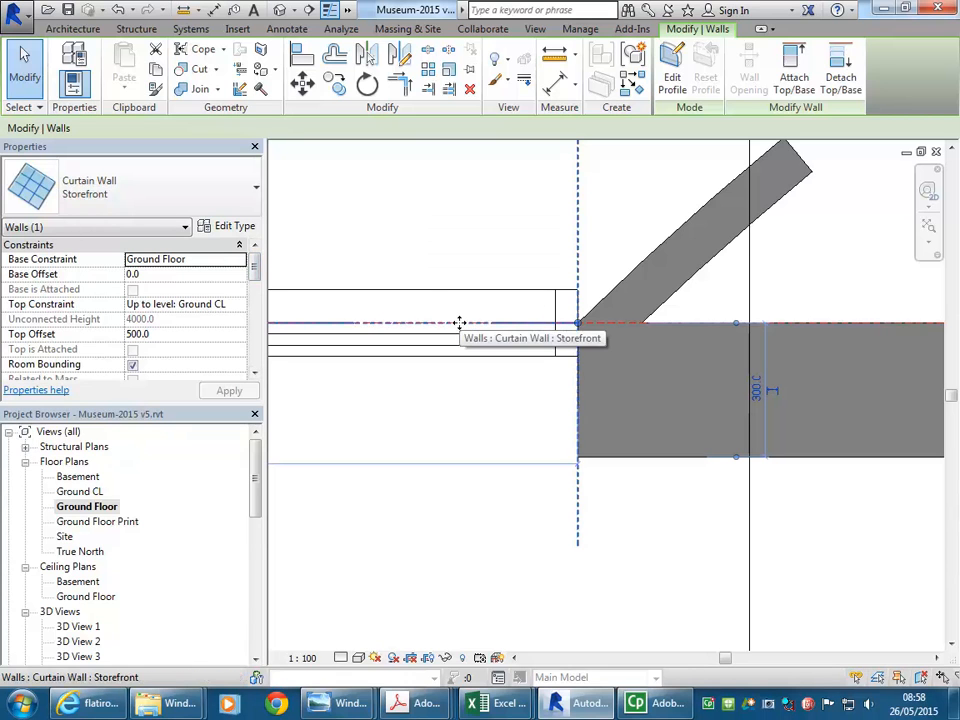
scroll(434, 290, down, 2)
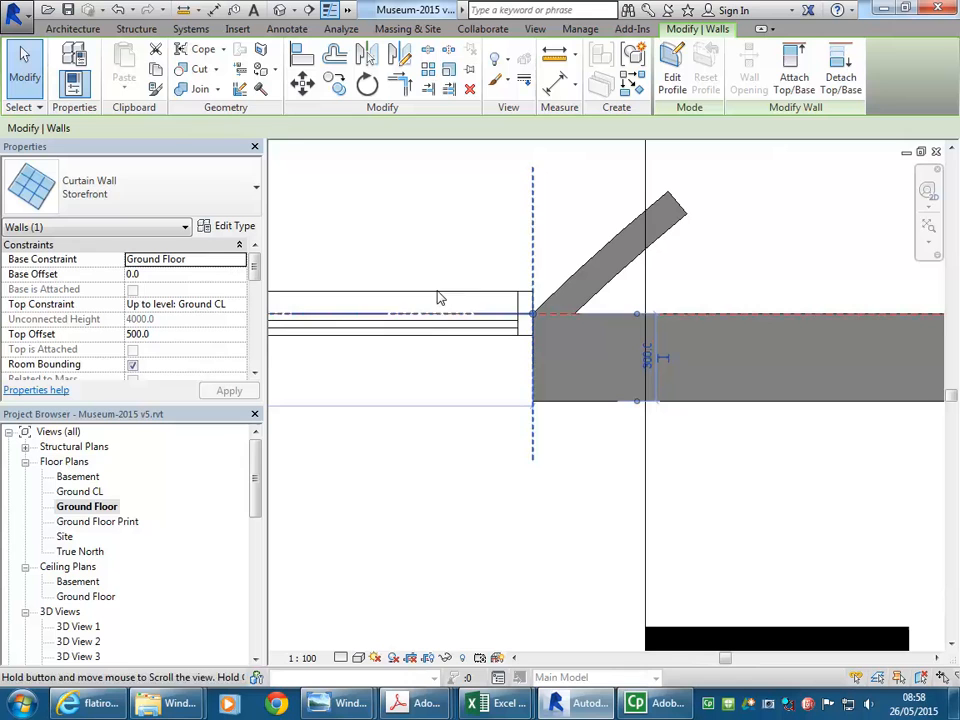
click(302, 84)
scroll(609, 390, up, 2)
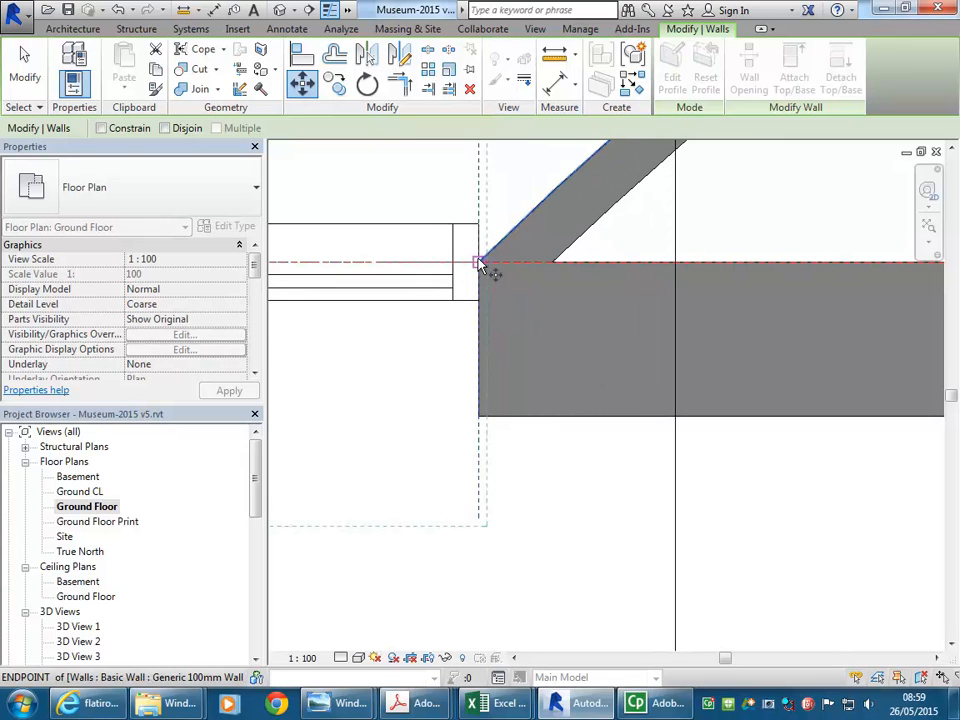
click(479, 264)
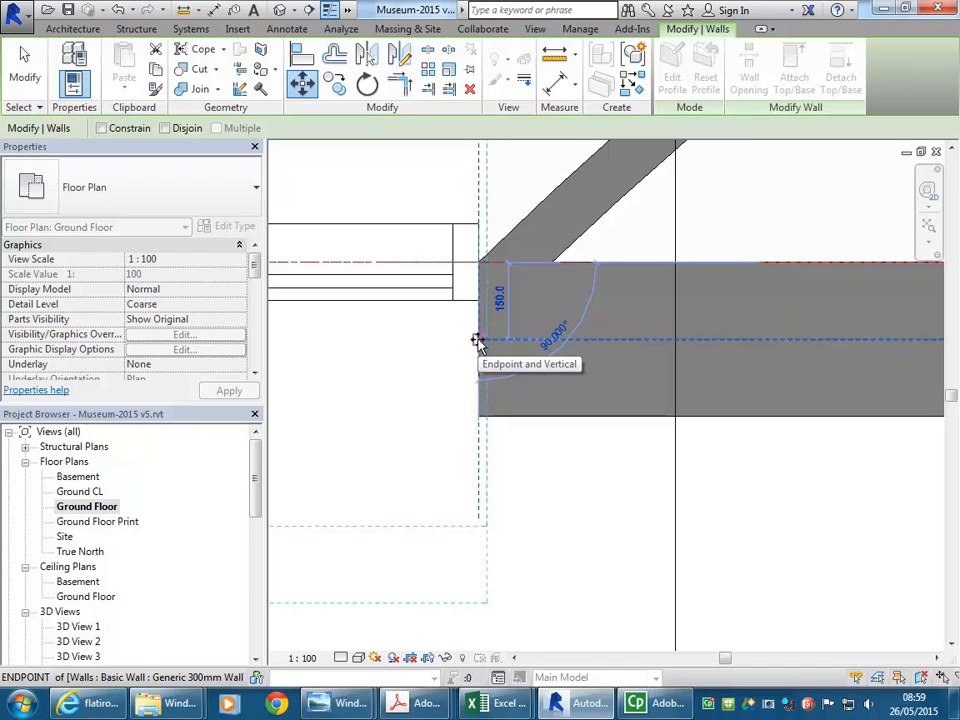
click(479, 341)
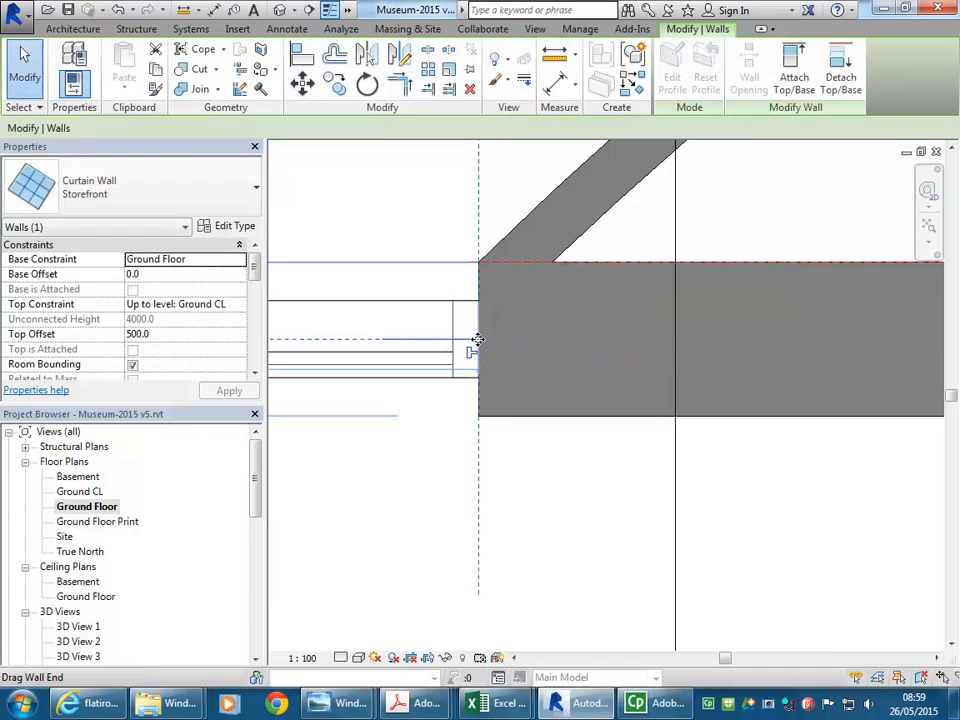
click(392, 232)
scroll(574, 294, down, 4)
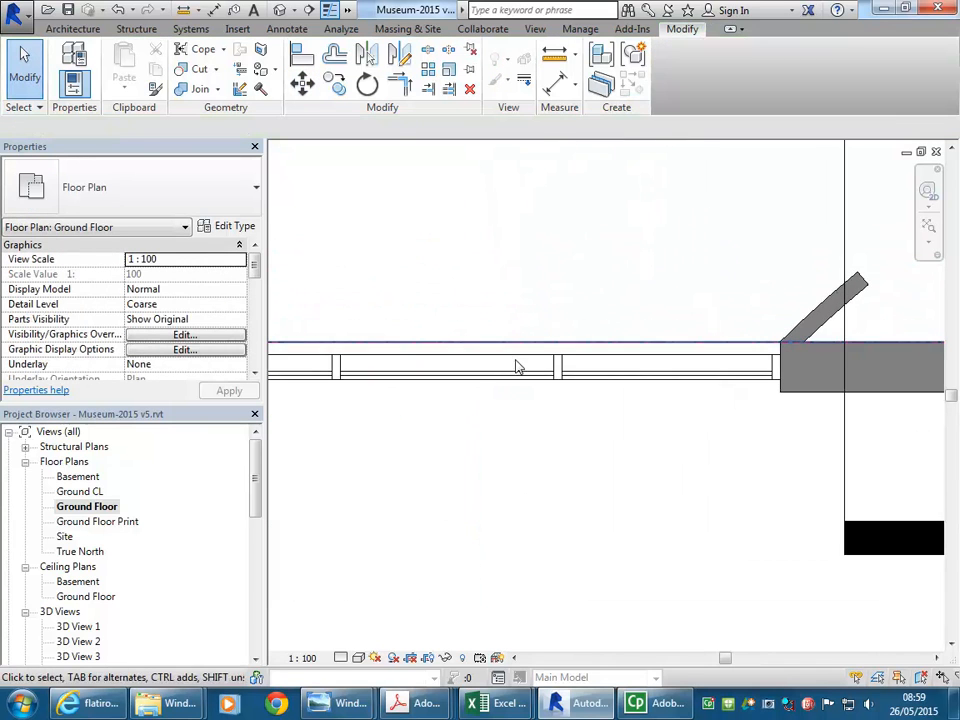
Check the storefront's extent in the Ground Floor plan and how its end meets the adjoining vertical 300 mm wall.
click(527, 373)
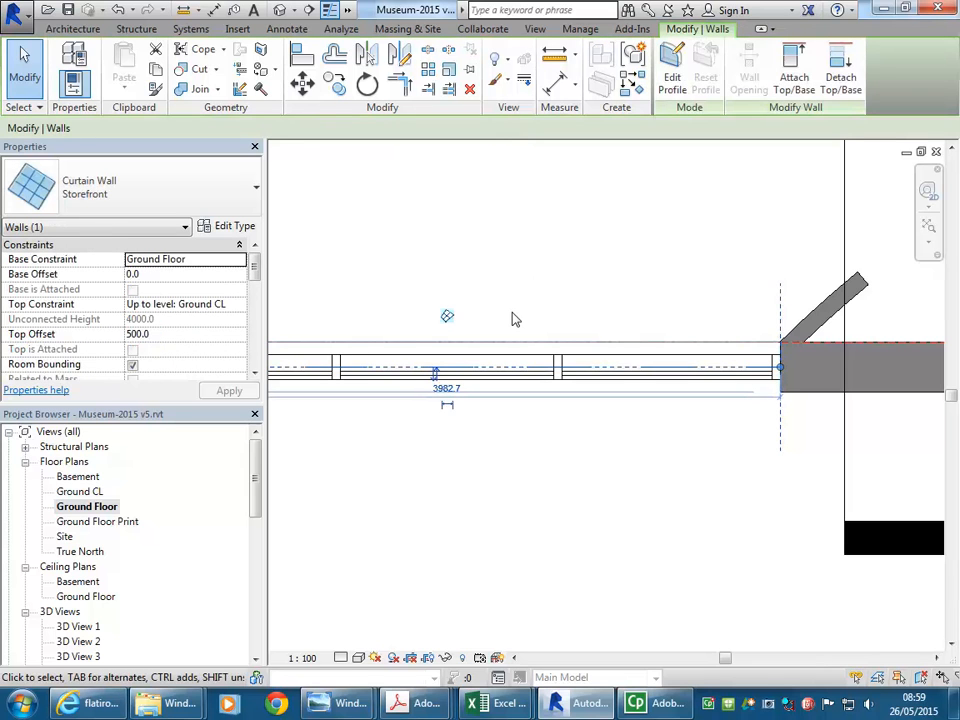
scroll(505, 276, down, 2)
middle_drag(529, 231, 643, 334)
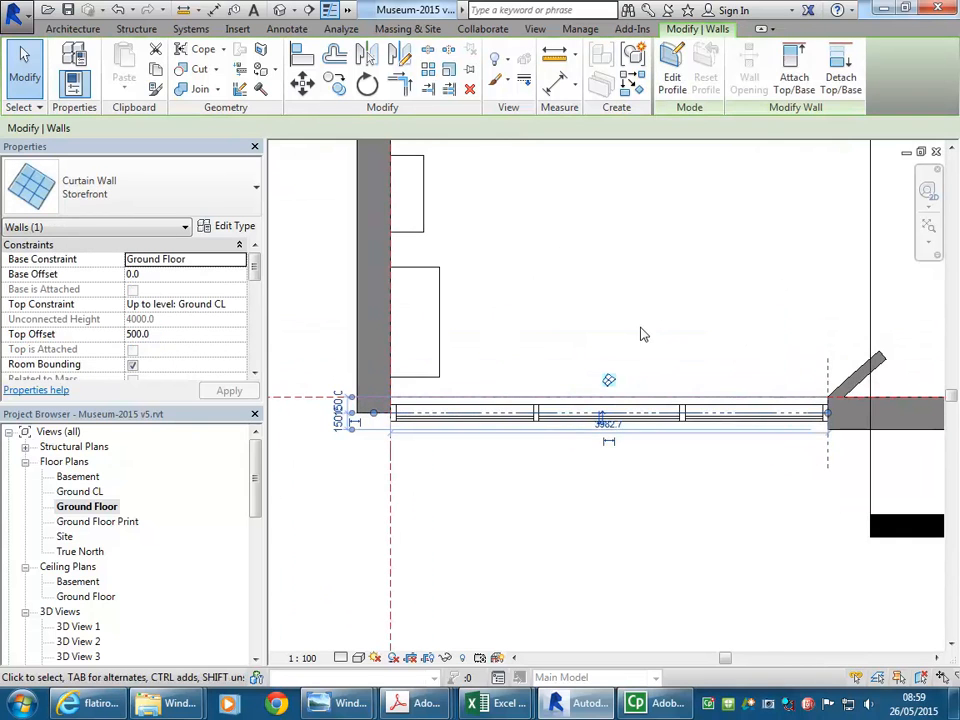
click(555, 538)
scroll(365, 449, up, 1)
scroll(365, 449, up, 3)
middle_drag(365, 449, 435, 521)
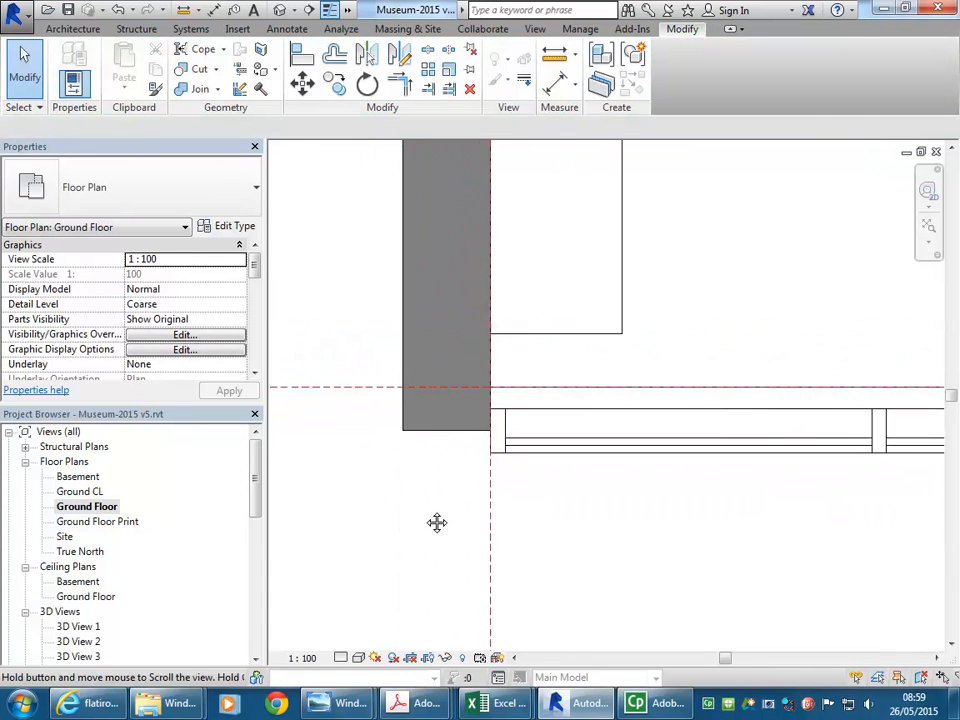
scroll(463, 435, up, 1)
click(472, 441)
scroll(499, 494, up, 2)
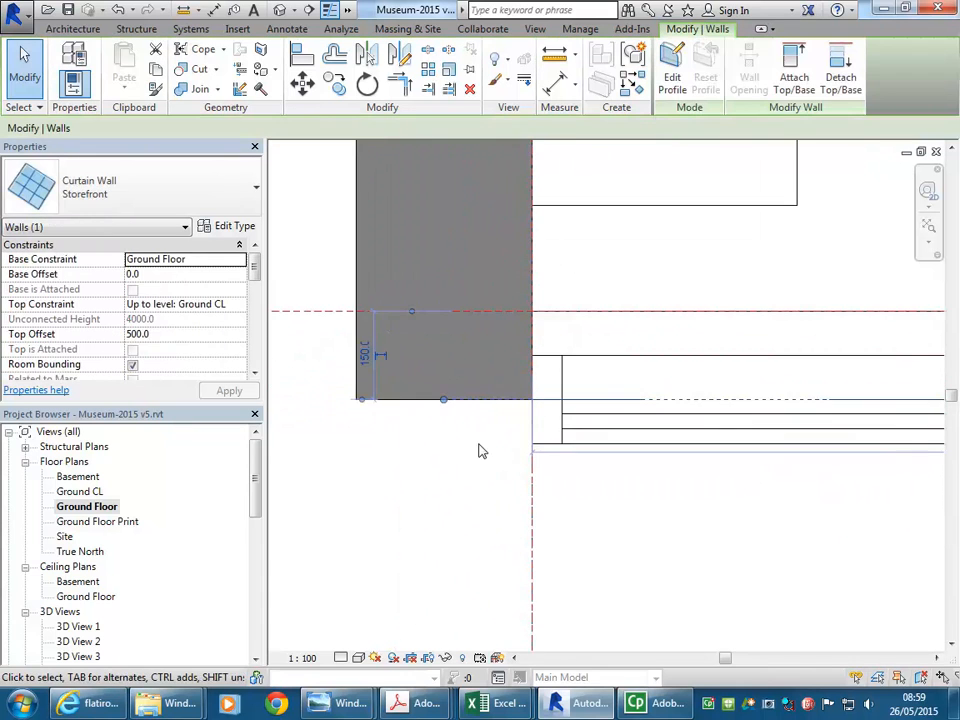
click(441, 512)
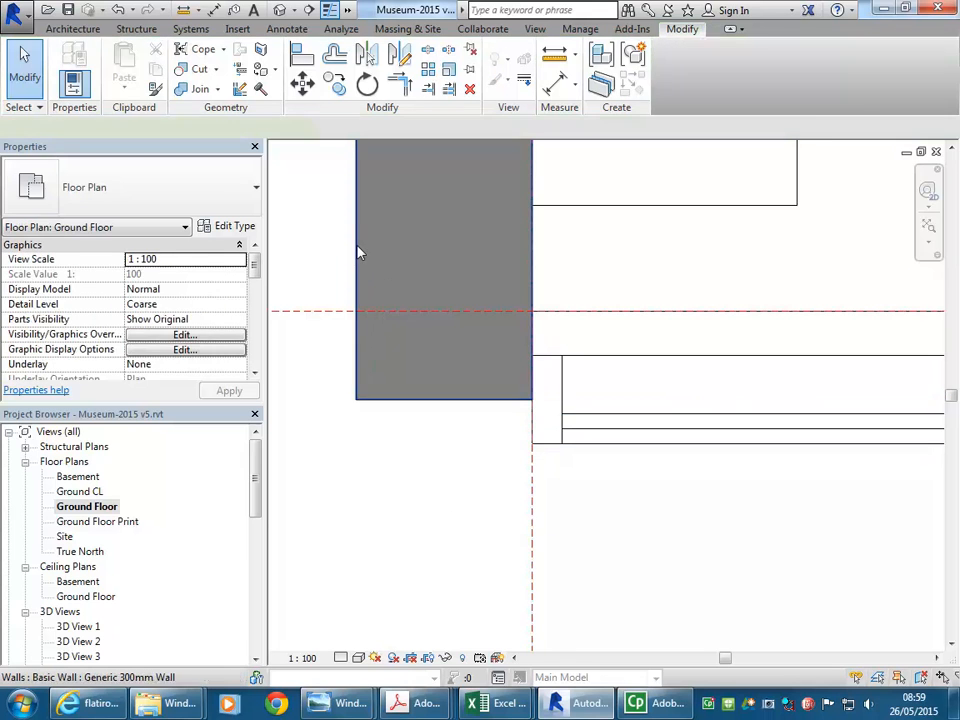
Disallow the join at the lower end of the vertical 300 mm wall and extend that end outward past the storefront.
click(359, 251)
right_click(533, 406)
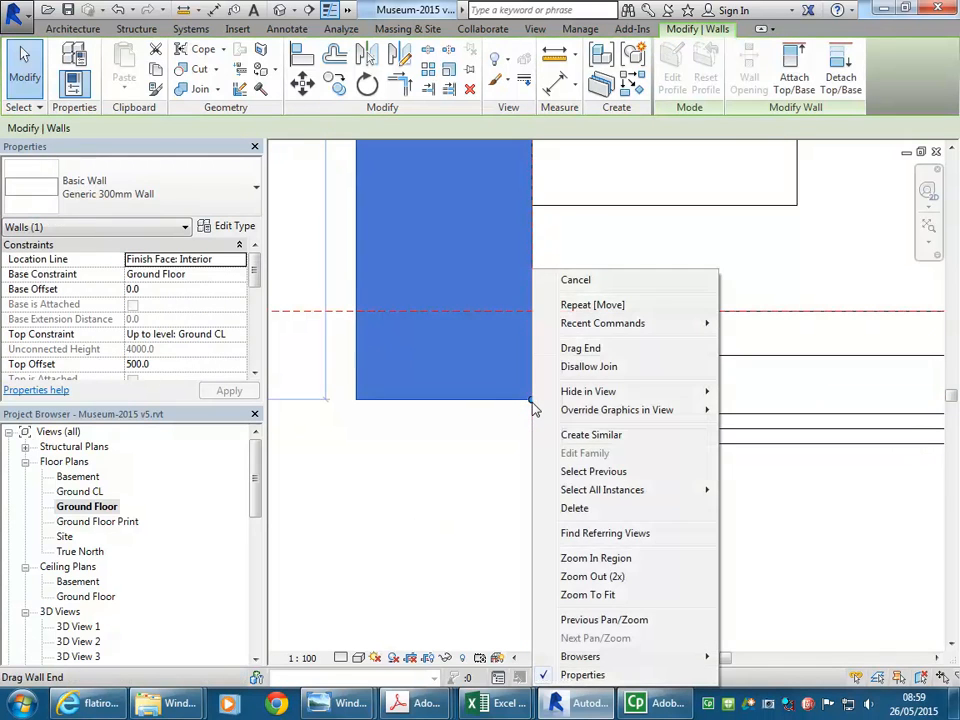
click(573, 367)
drag(533, 404, 531, 443)
scroll(506, 509, down, 2)
middle_drag(506, 509, 486, 509)
scroll(486, 509, up, 1)
drag(460, 451, 459, 469)
scroll(570, 560, down, 4)
middle_drag(570, 560, 489, 548)
click(616, 556)
In the 3D view, change the storefront's type to Curtain Wall 6mm Thk Glazing and delete its type-generated gridlines.
middle_drag(581, 529, 471, 472)
scroll(417, 459, down, 2)
click(492, 445)
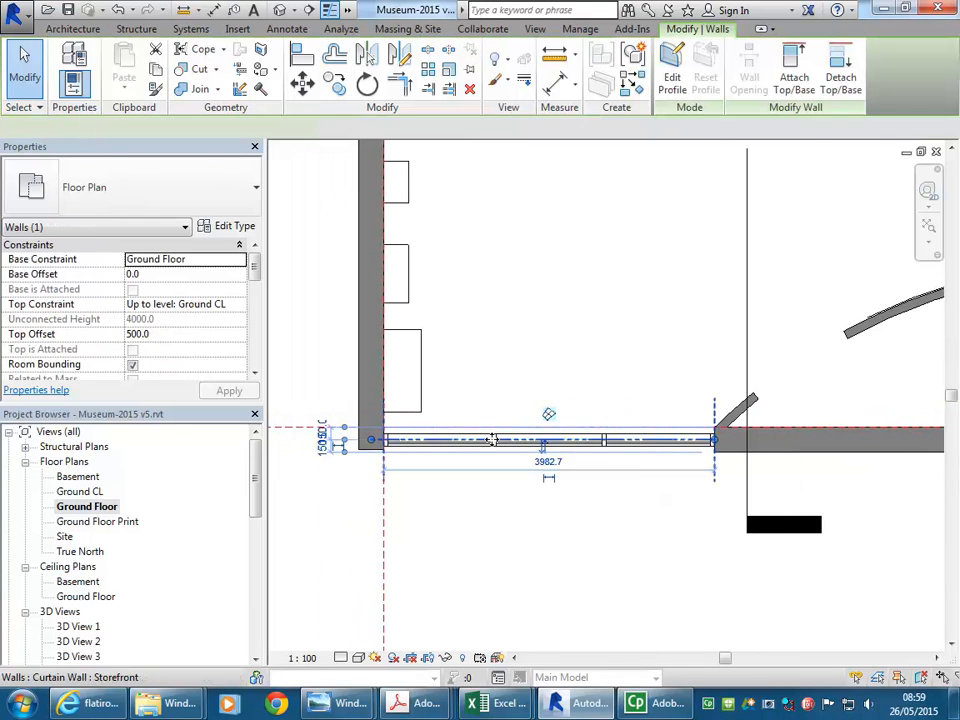
click(281, 11)
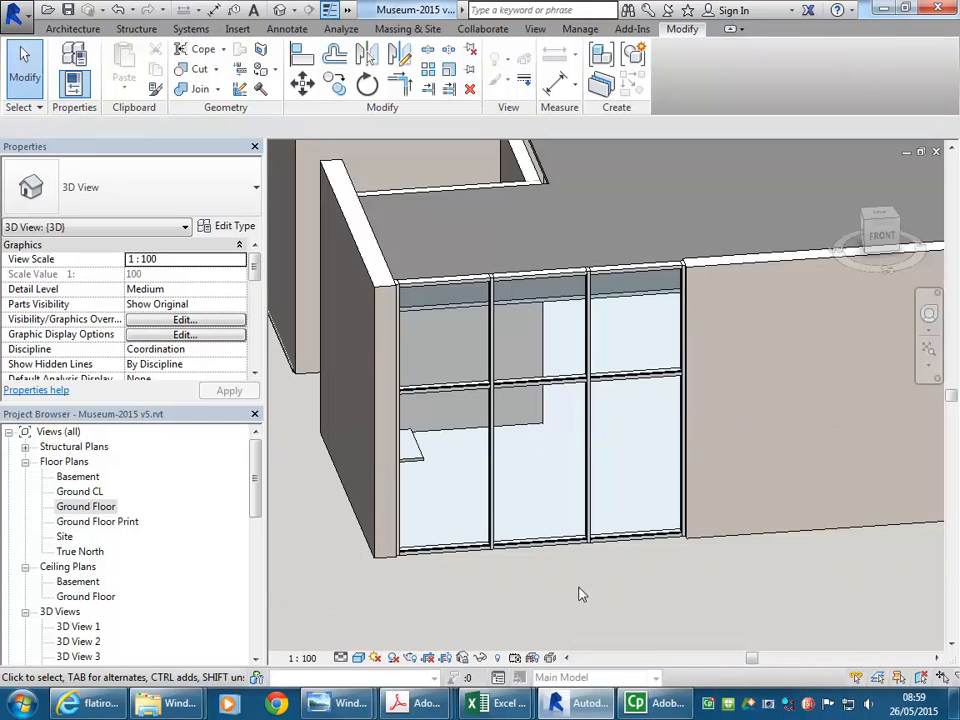
click(553, 280)
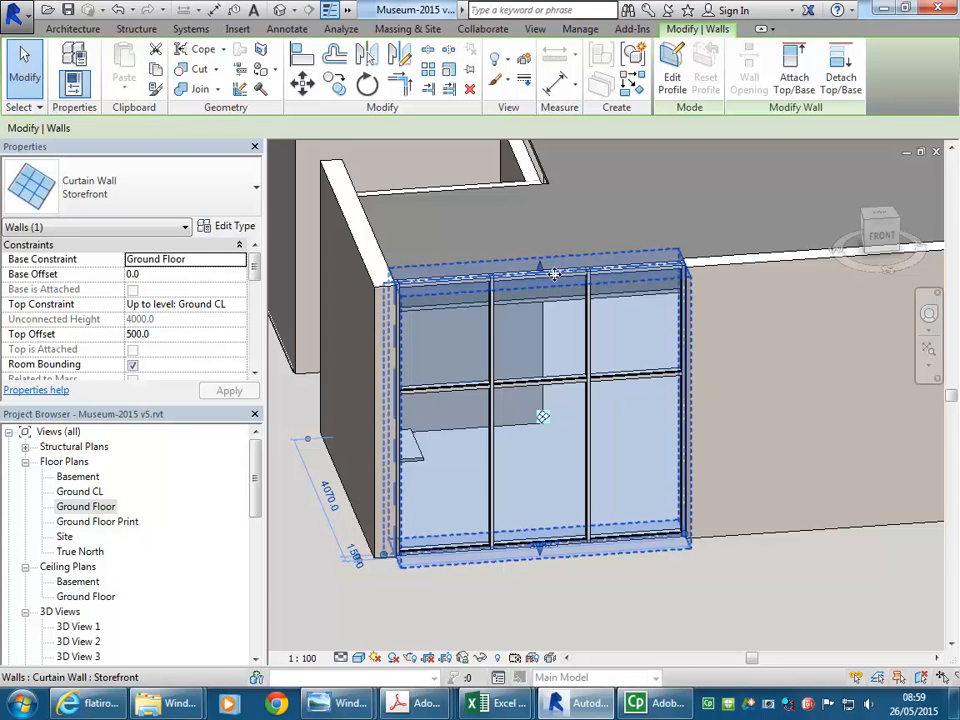
click(199, 184)
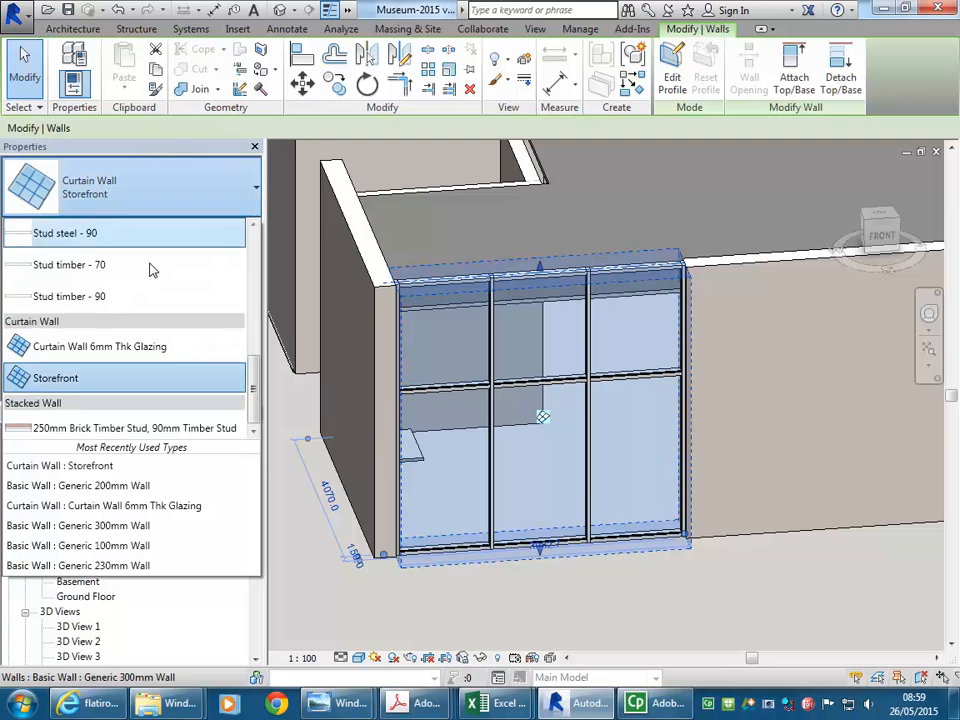
click(127, 347)
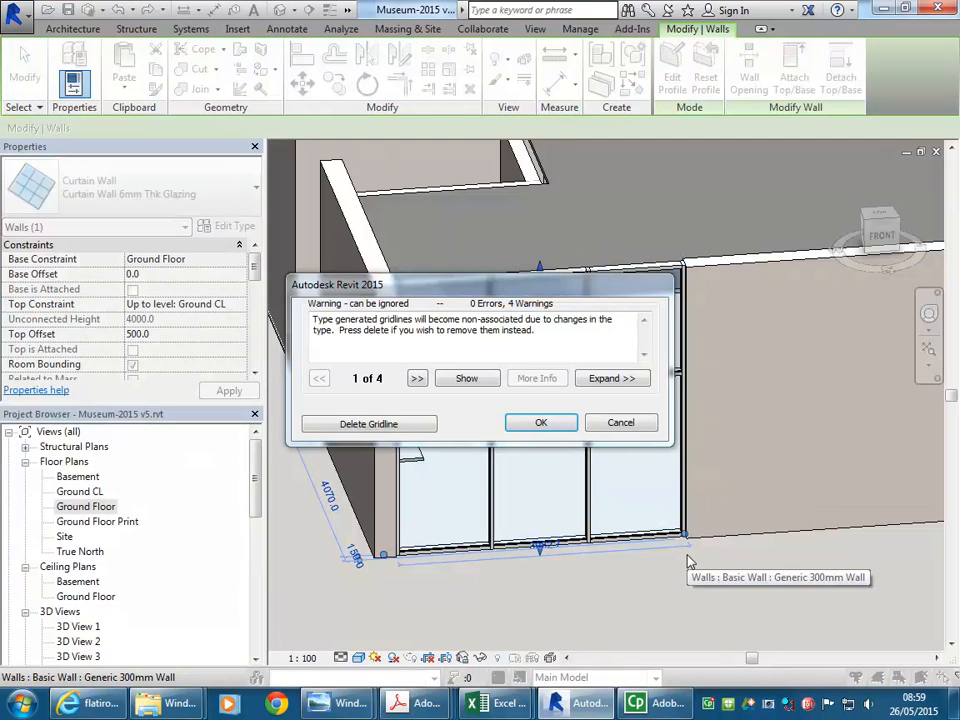
drag(463, 302, 259, 103)
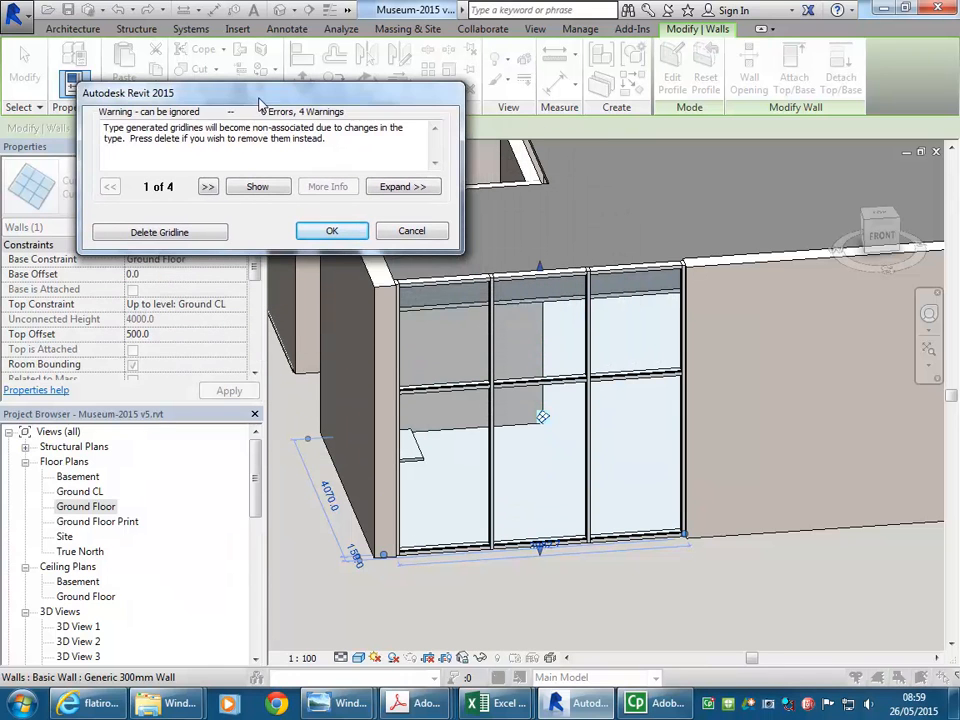
click(160, 233)
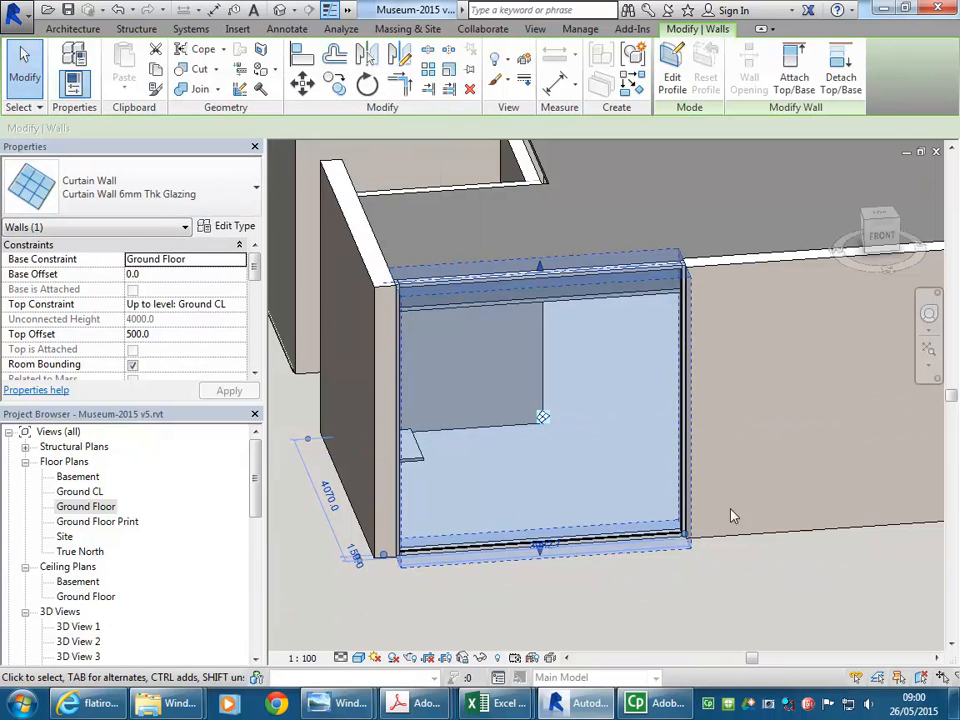
key(Escape)
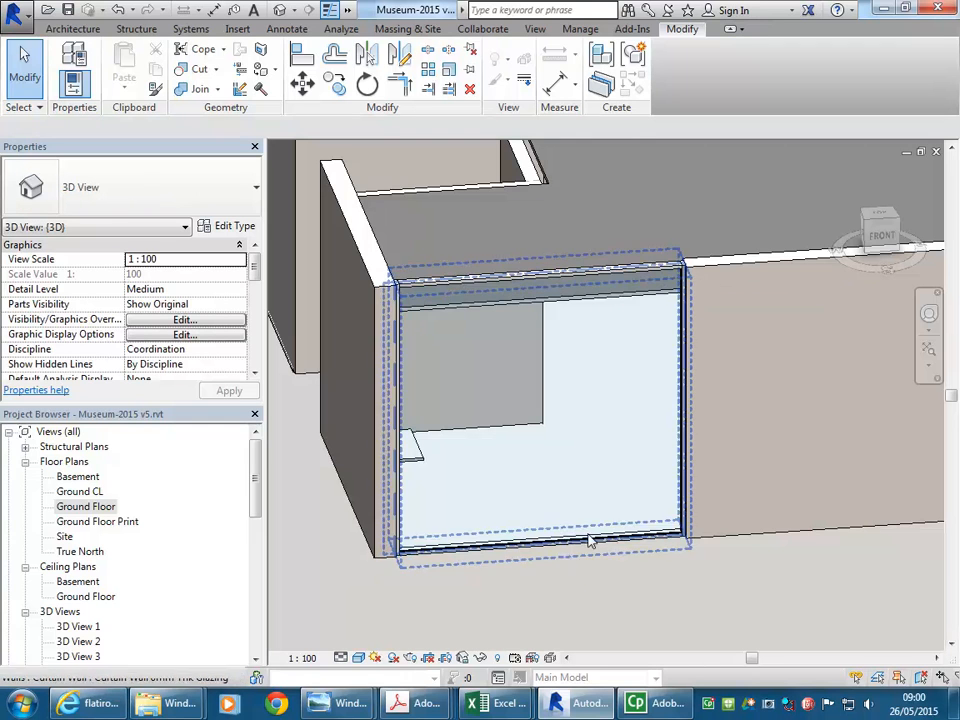
Delete the four 50 x 150mm rectangular mullions around the edges of the front glazing.
scroll(537, 272, up, 3)
scroll(538, 275, up, 2)
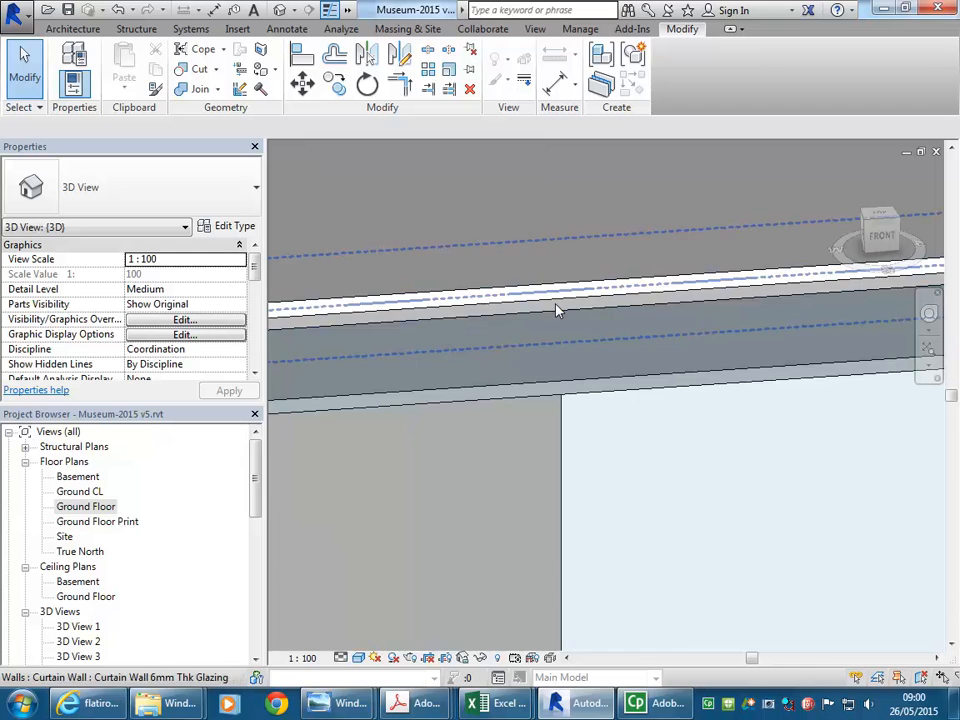
click(560, 316)
scroll(493, 300, down, 5)
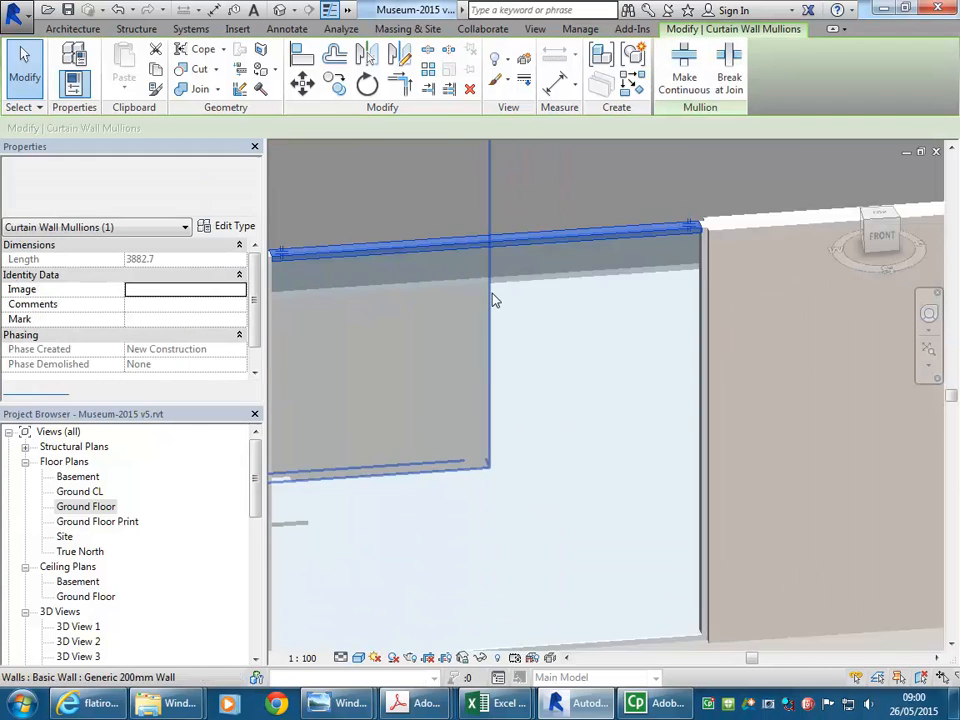
ctrl+click(716, 536)
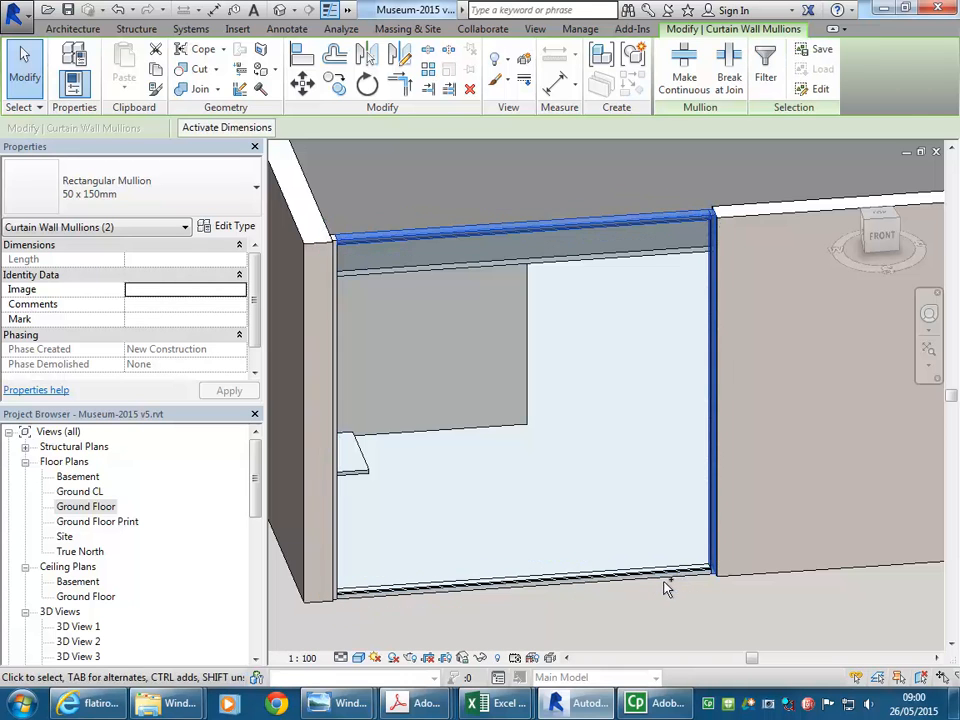
scroll(497, 514, up, 5)
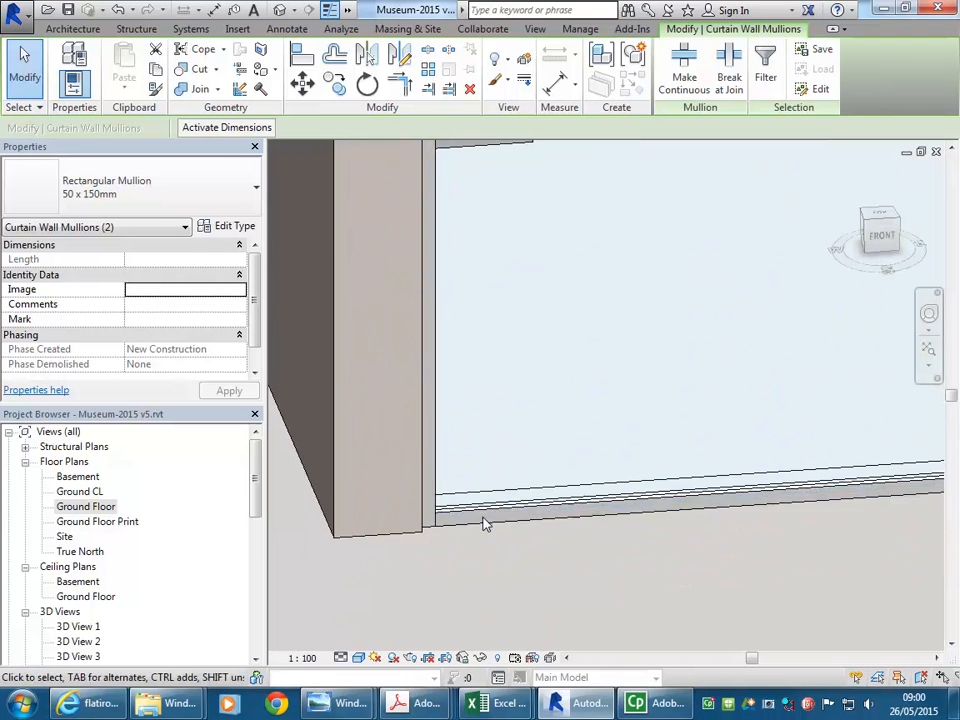
ctrl+click(484, 521)
ctrl+click(436, 452)
scroll(450, 440, down, 3)
scroll(400, 520, down, 4)
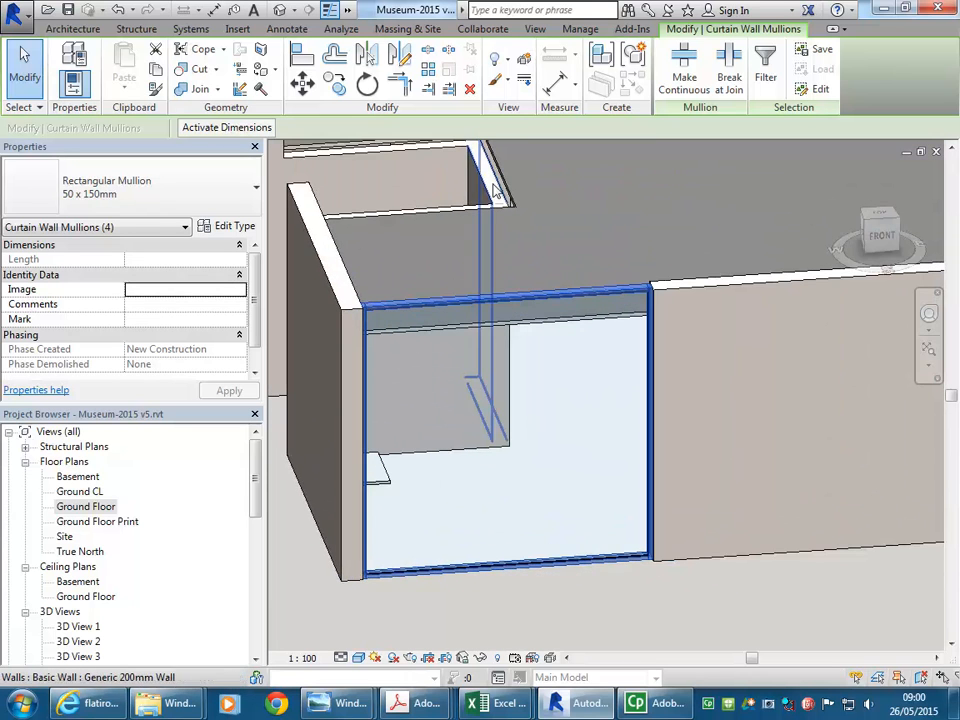
click(469, 88)
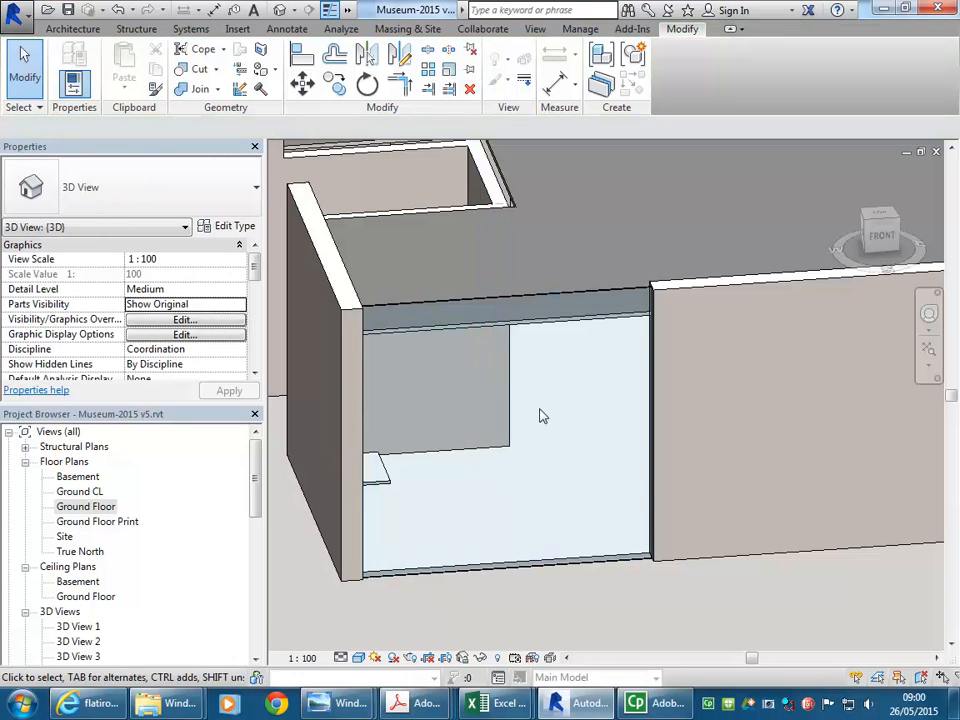
Change the three Generic 200mm walls around the recessed area to Curtain Wall 6mm Thk Glazing.
click(540, 302)
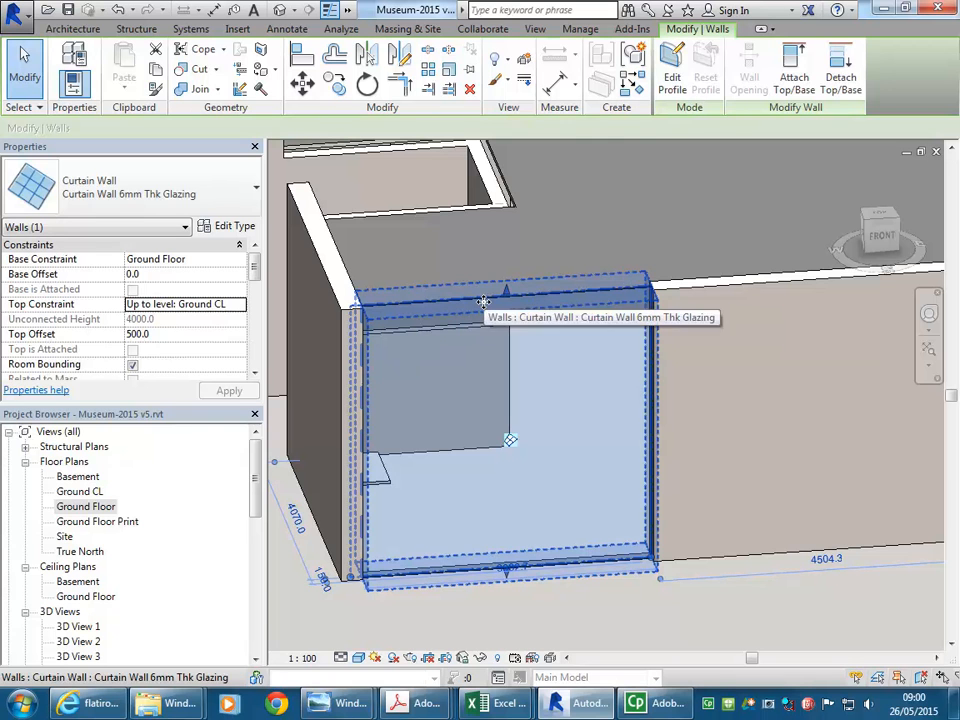
middle_drag(472, 284, 474, 315)
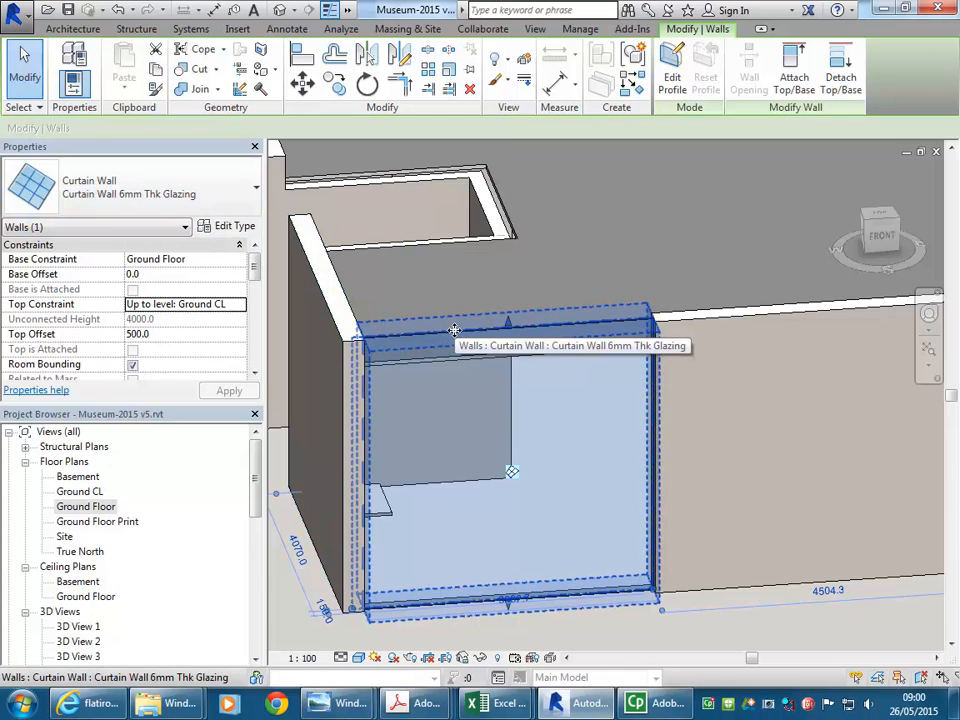
middle_drag(392, 189, 437, 229)
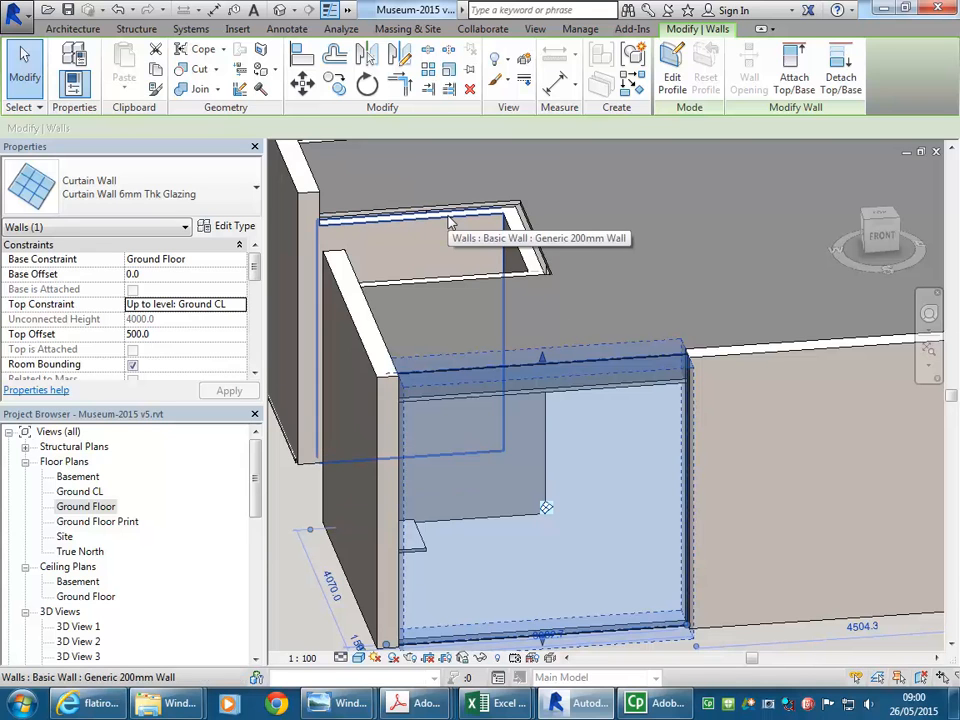
click(449, 222)
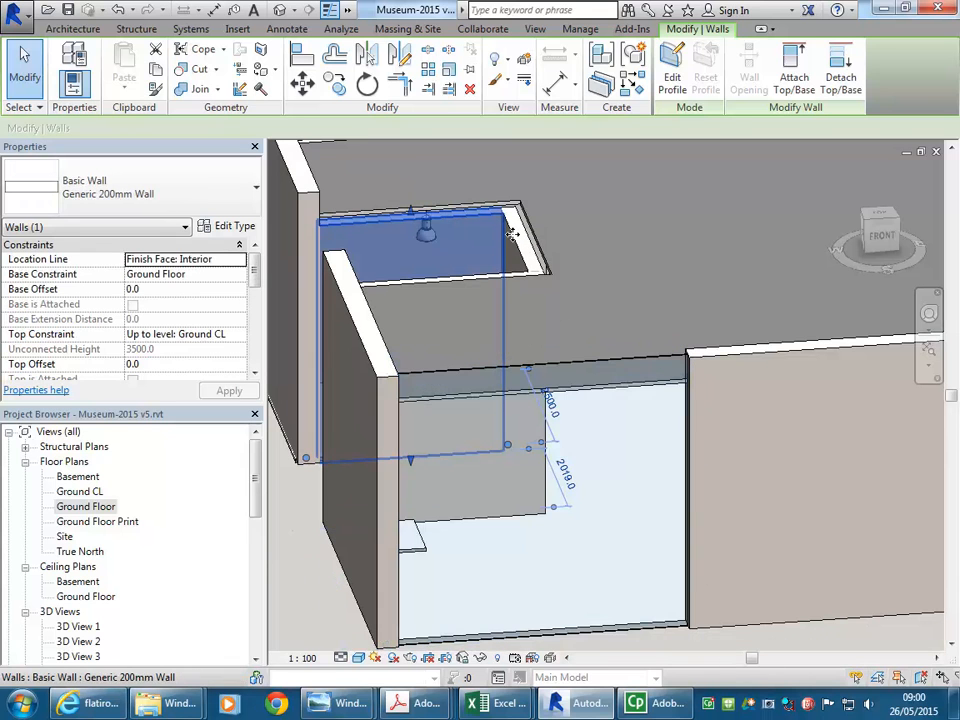
mouse_move(518, 240)
shift+middle_down()
mouse_move(553, 272)
mouse_move(529, 253)
shift+middle_up()
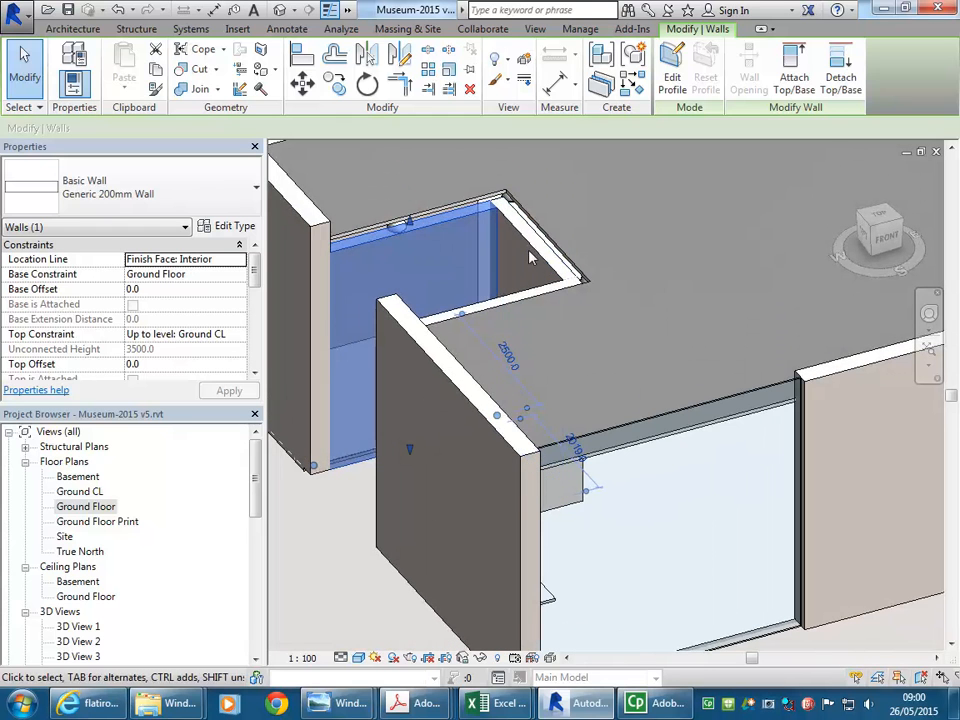
ctrl+click(533, 285)
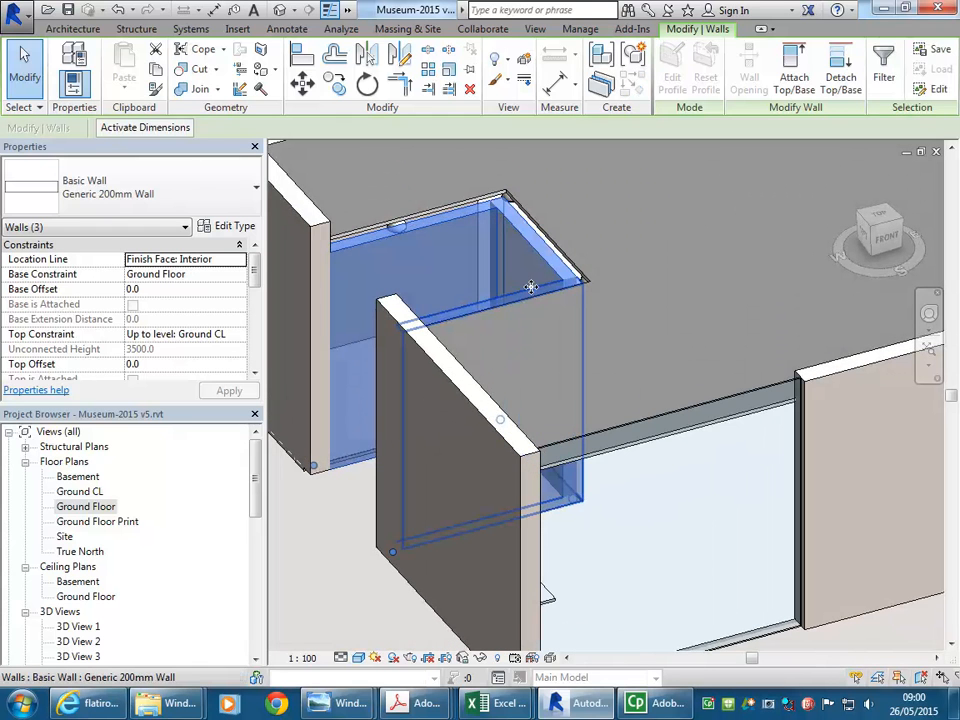
ctrl+click(546, 283)
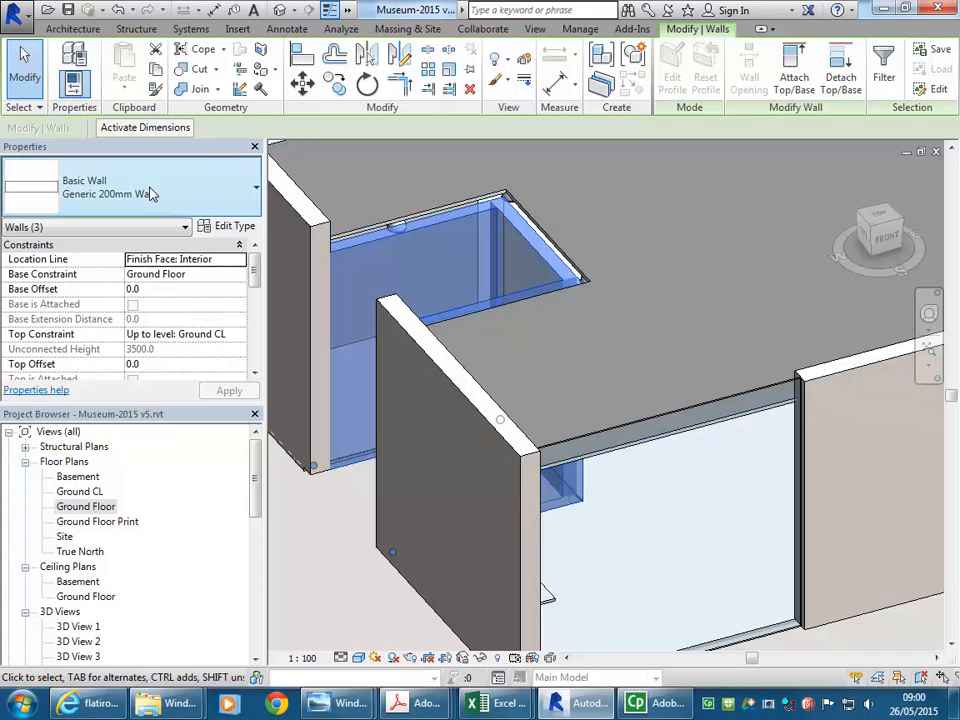
click(205, 190)
scroll(143, 317, down, 3)
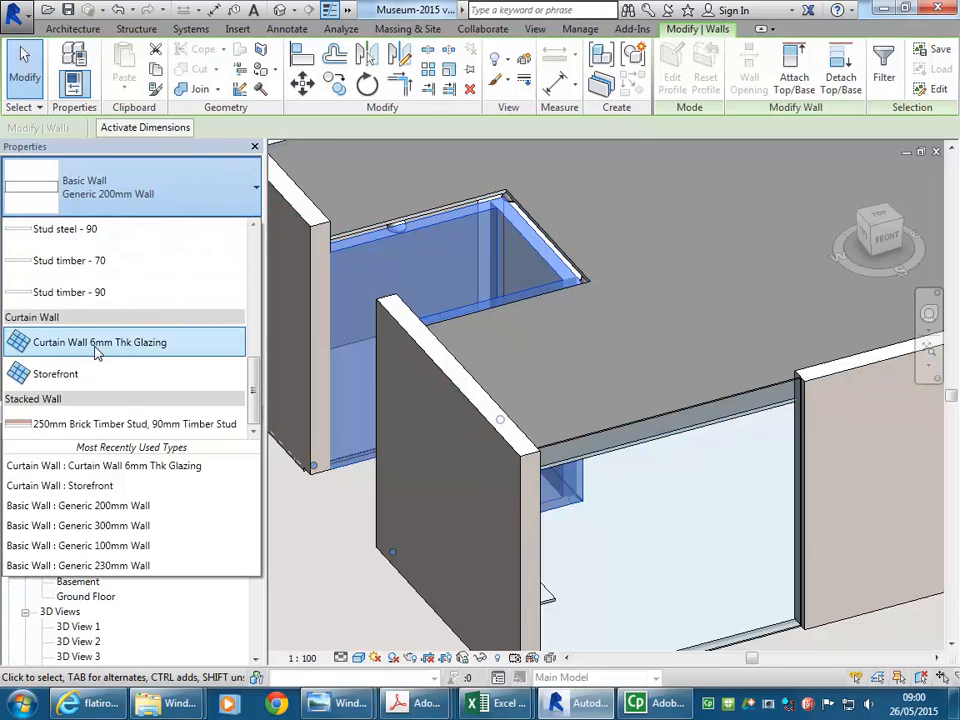
click(94, 343)
click(318, 534)
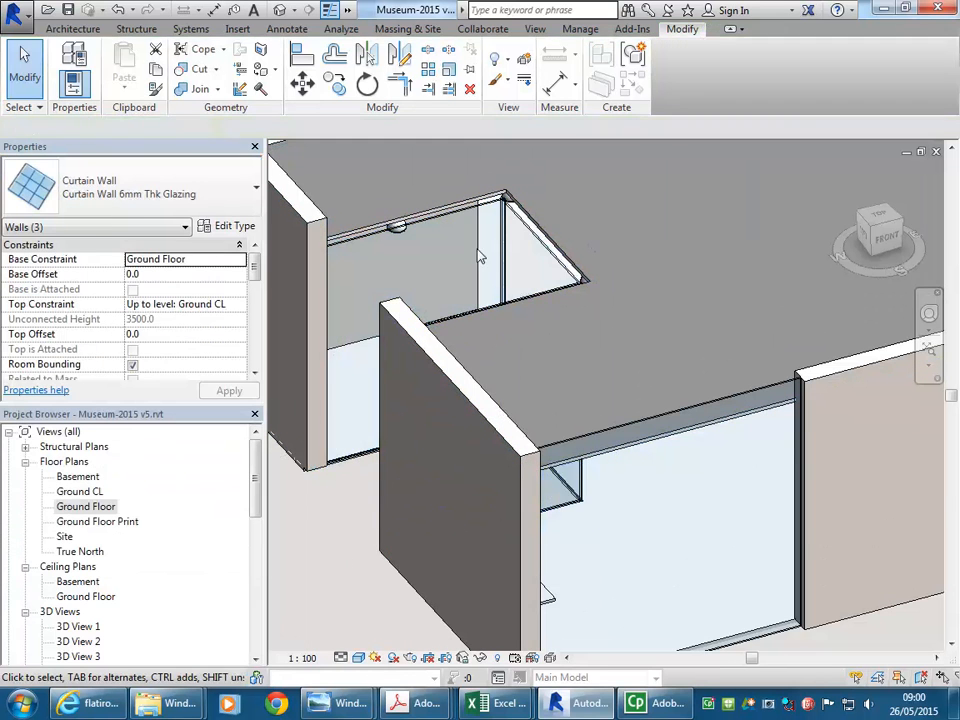
Examine the inner corner where the recess's glazed walls meet, in the 3D view and in the Ground Floor plan.
scroll(512, 166, up, 5)
scroll(466, 228, up, 2)
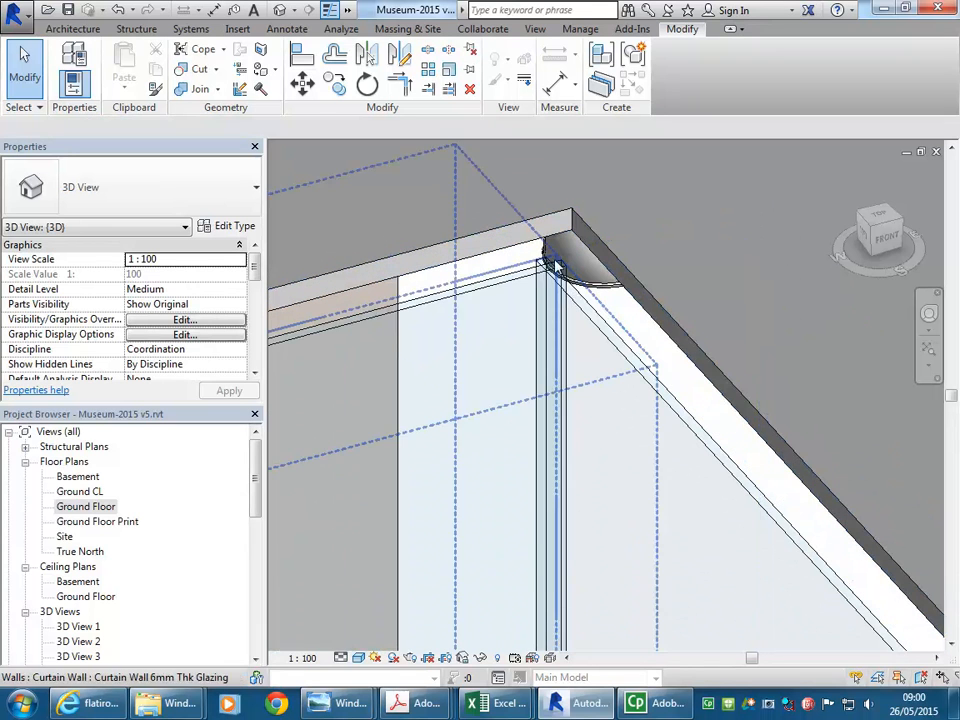
scroll(550, 250, up, 3)
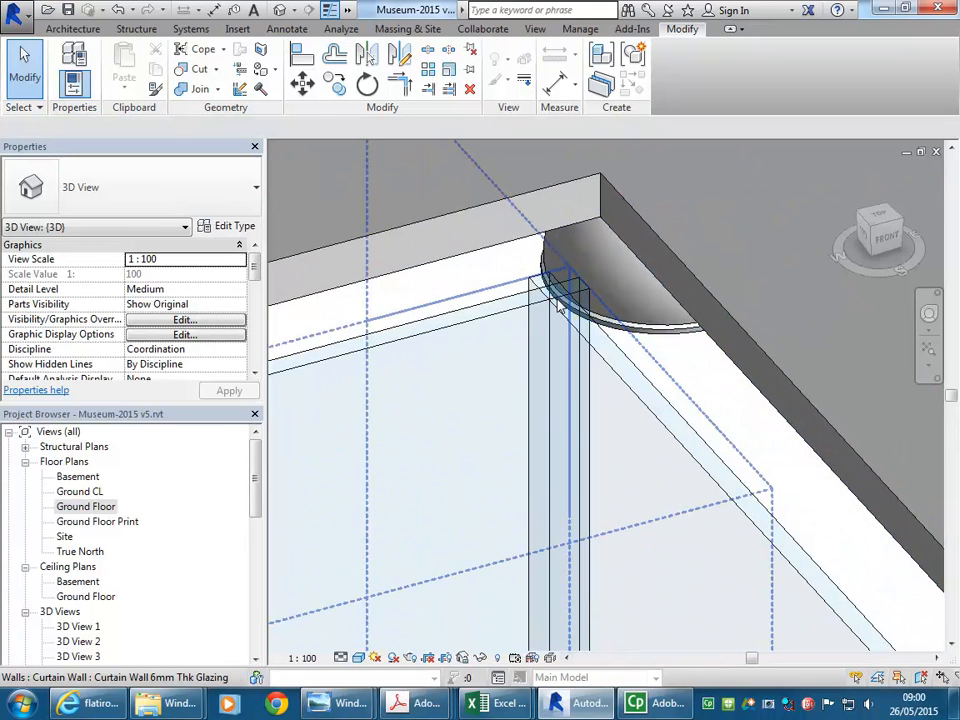
double_click(104, 511)
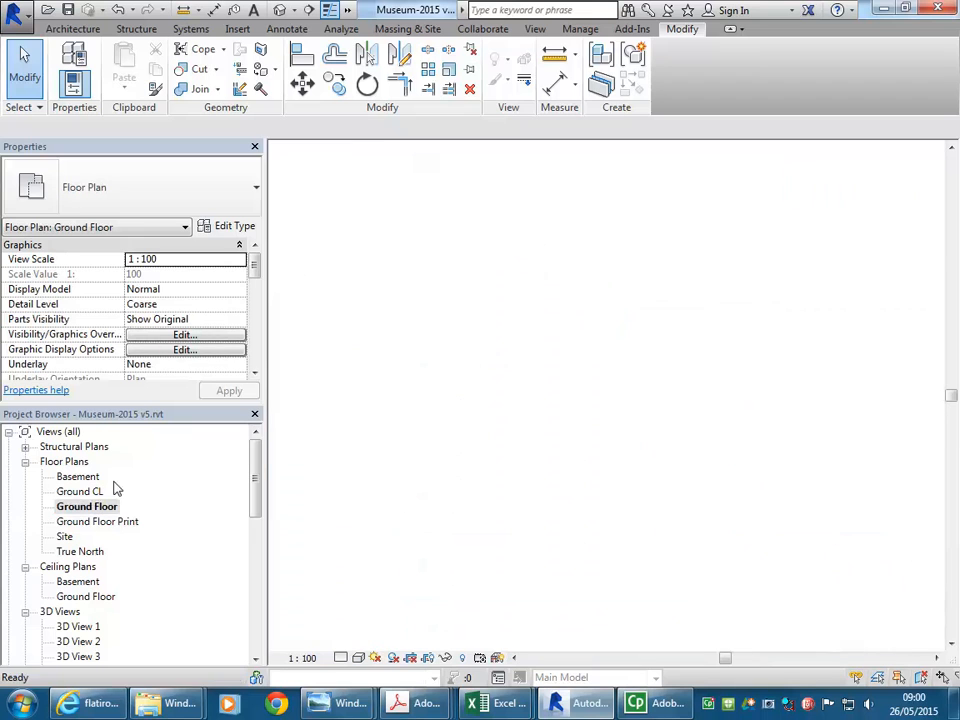
scroll(489, 521, down, 4)
scroll(499, 343, up, 8)
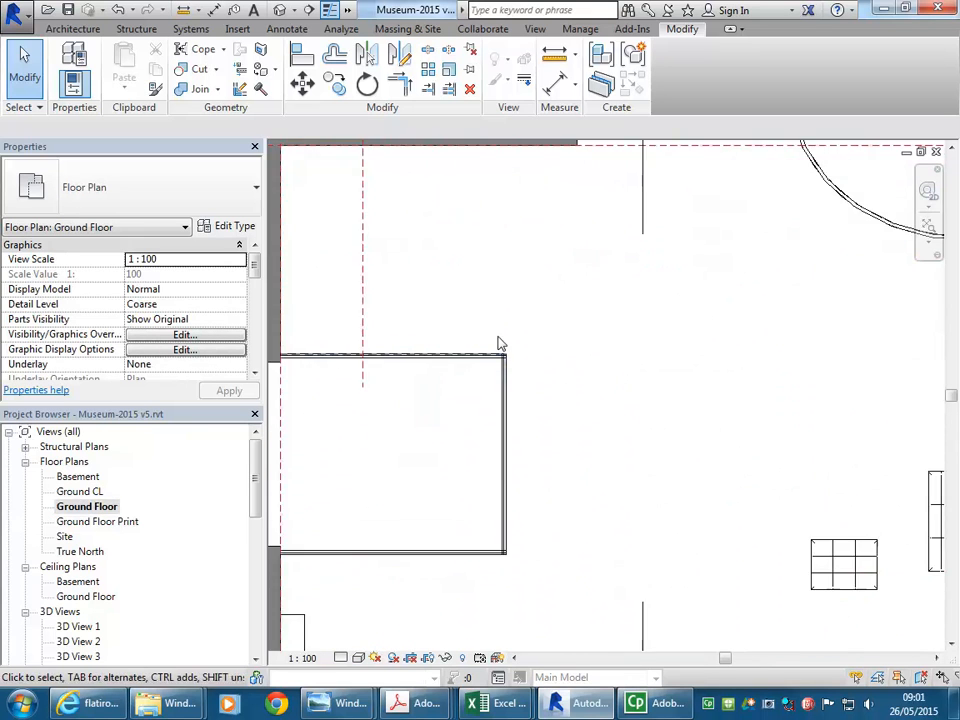
scroll(560, 432, up, 2)
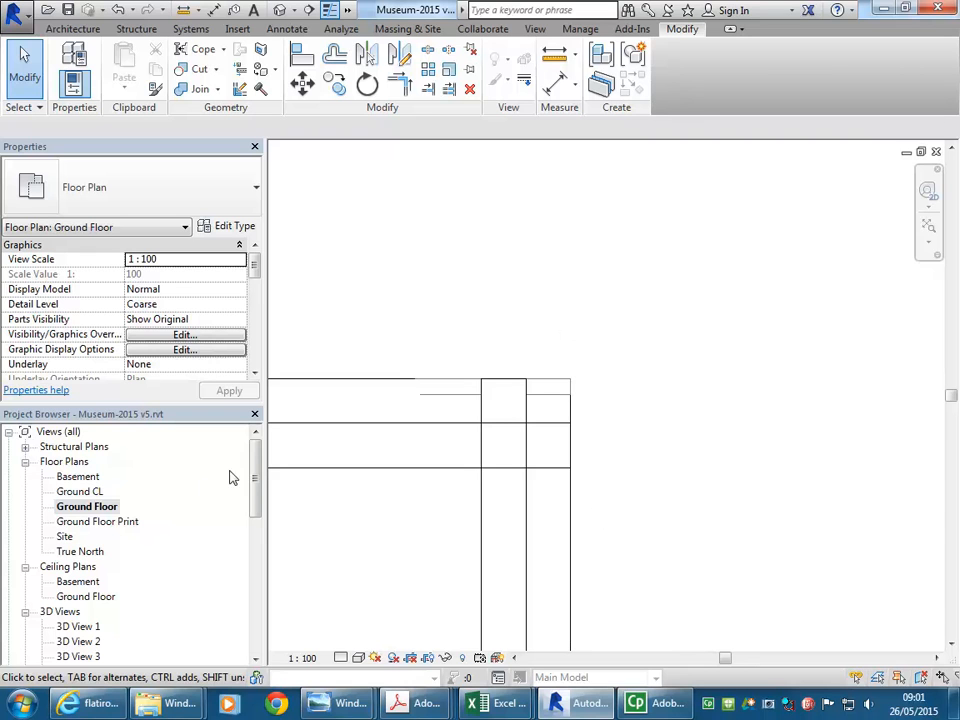
drag(257, 471, 257, 510)
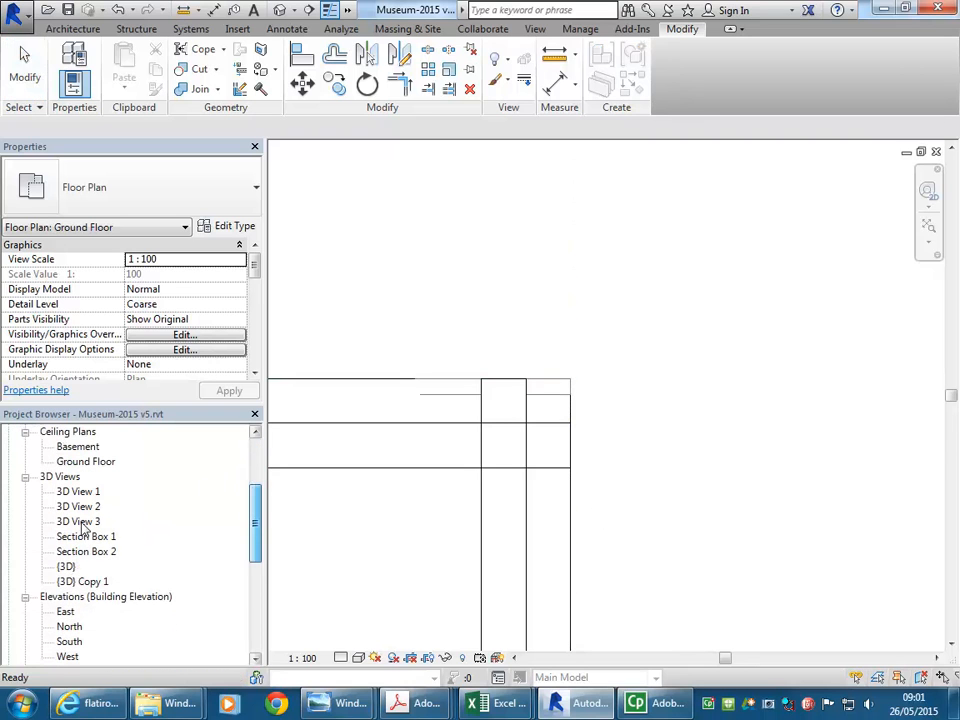
Open the {3D} view at the recess corner where the glazed curtain walls meet.
double_click(66, 567)
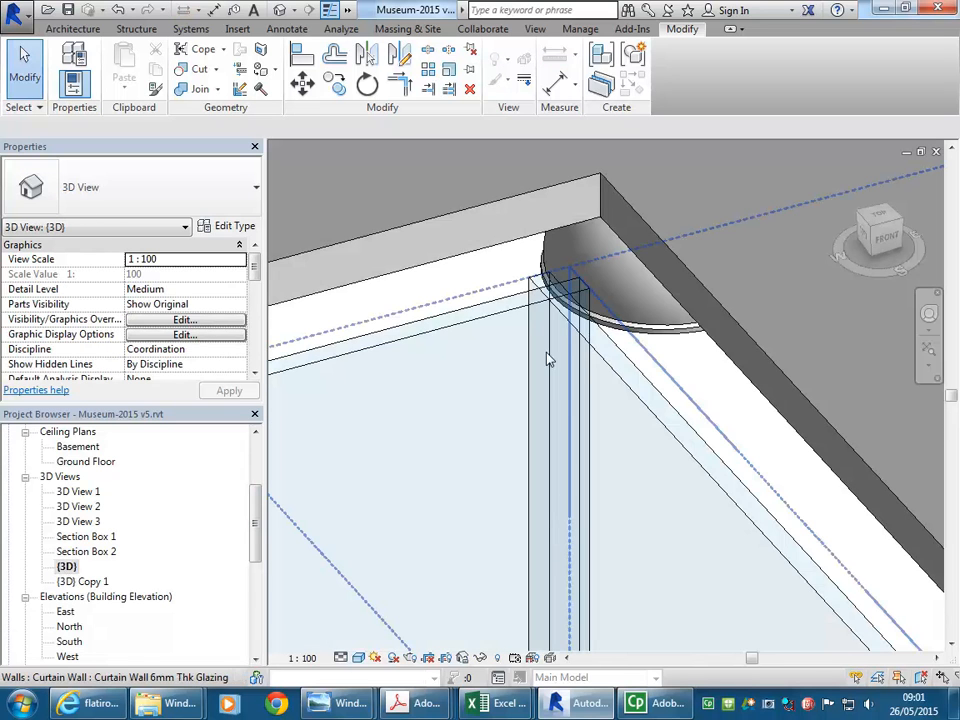
scroll(484, 330, down, 3)
middle_drag(484, 330, 527, 317)
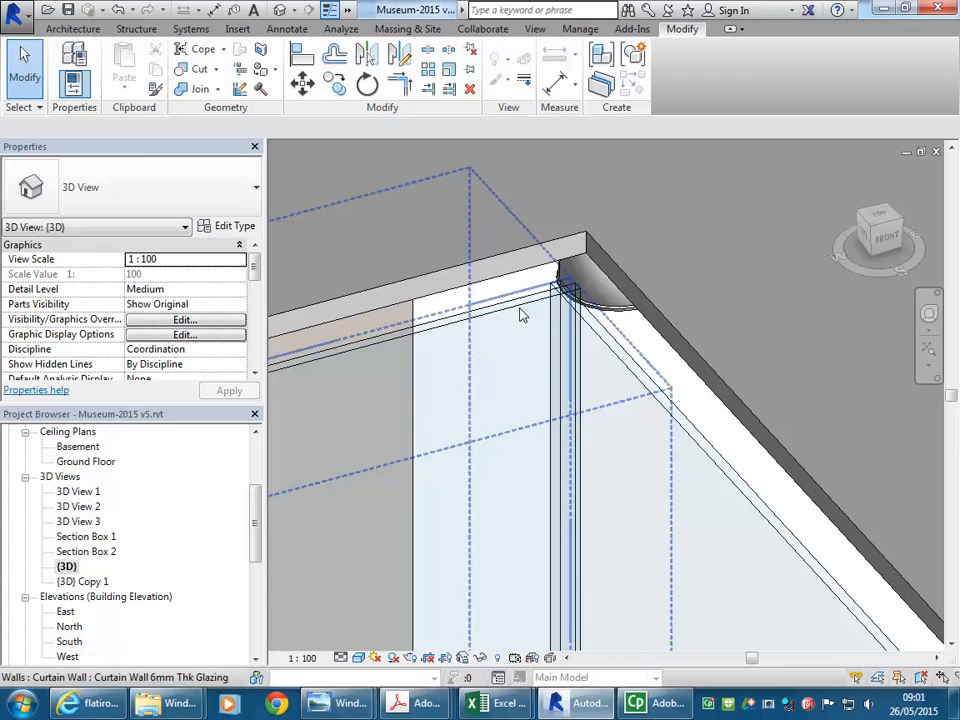
middle_drag(542, 270, 506, 305)
scroll(506, 305, up, 3)
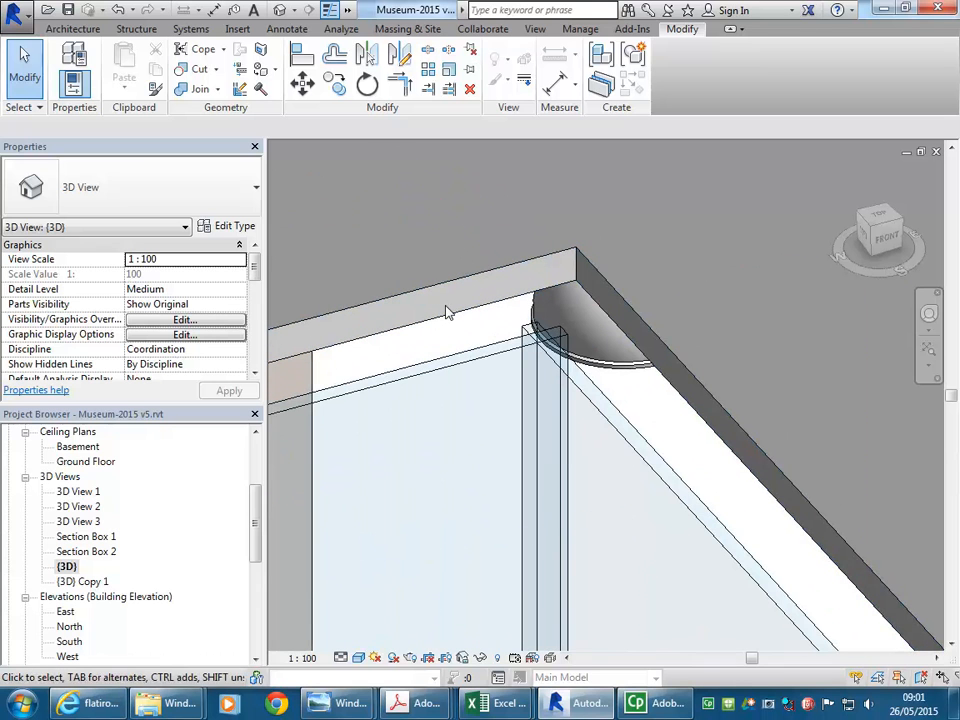
click(72, 28)
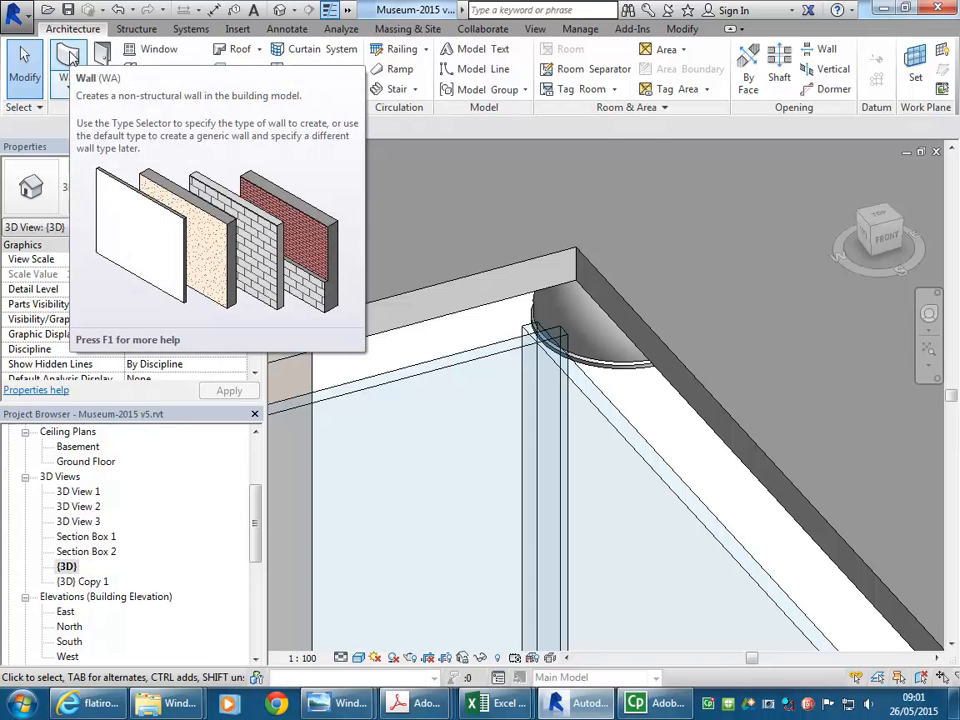
click(63, 66)
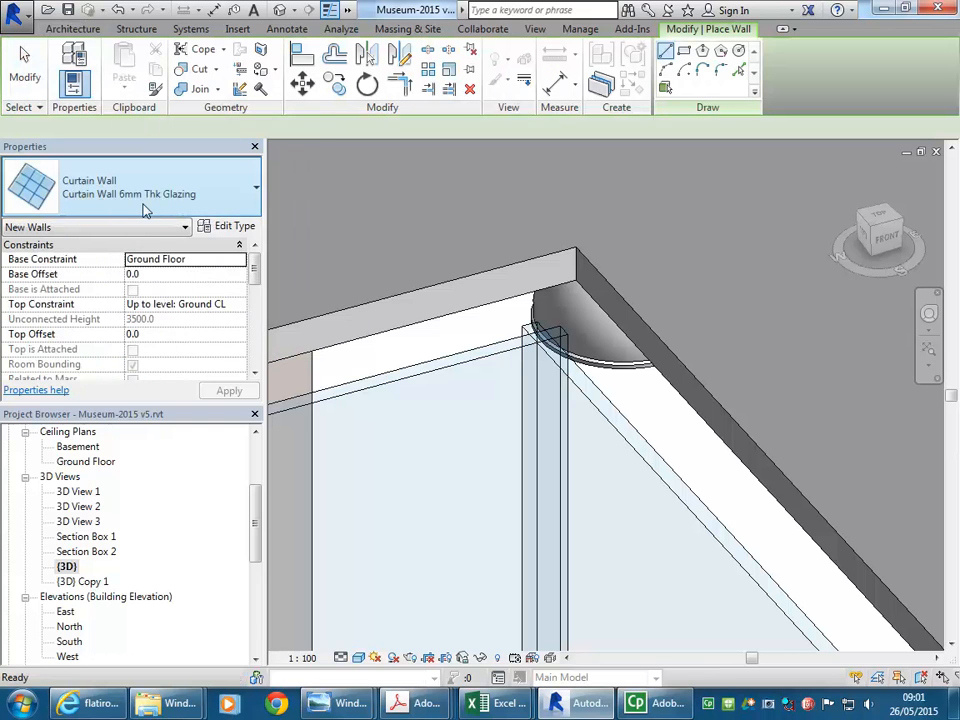
click(143, 205)
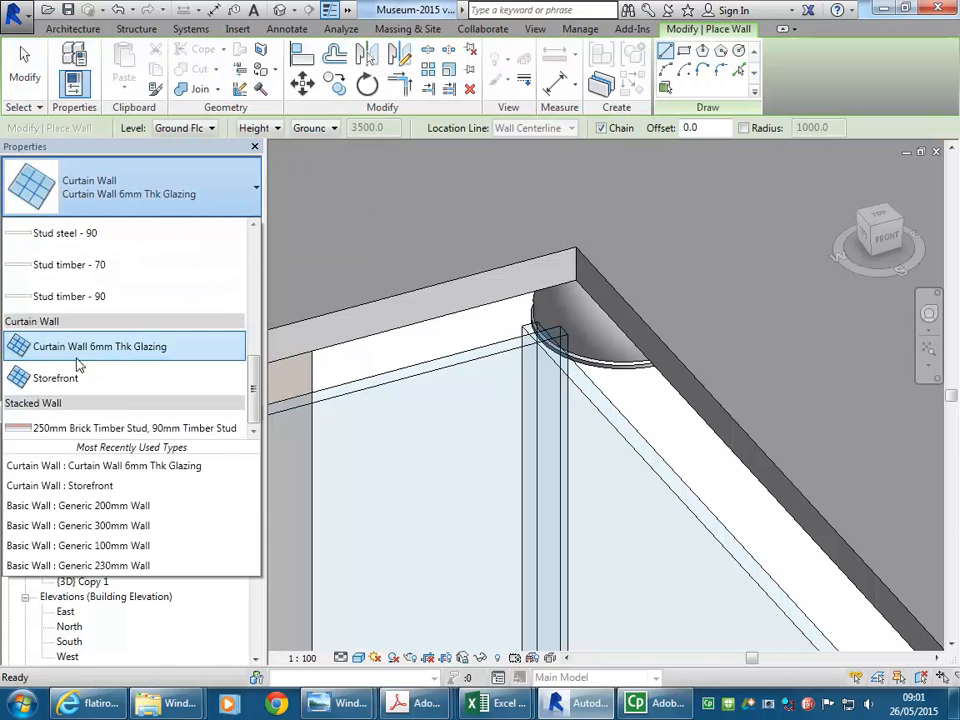
click(90, 168)
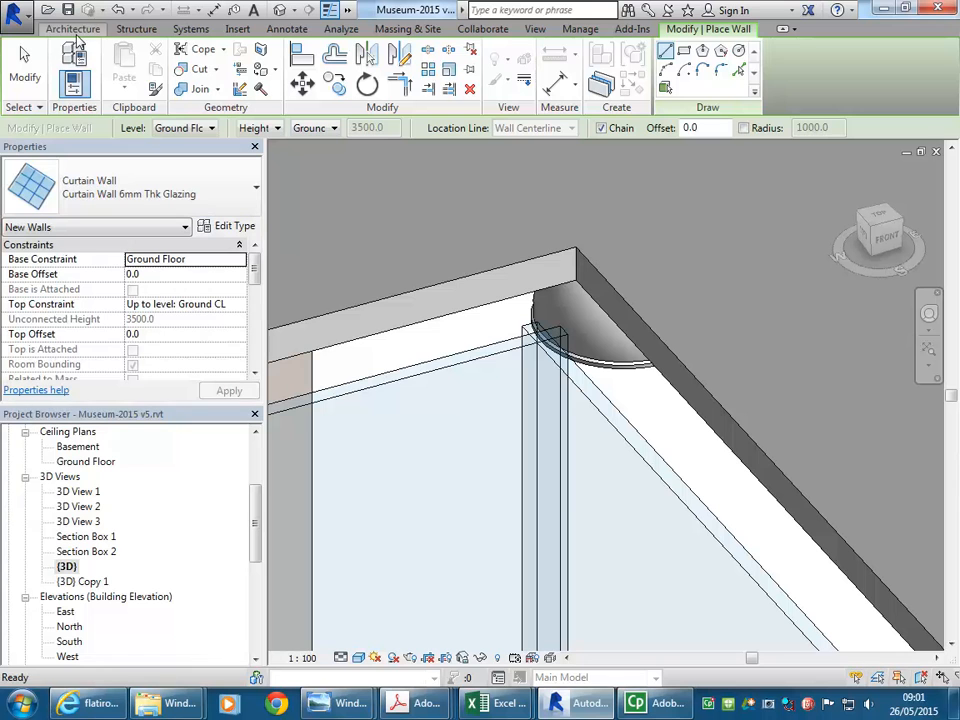
right_click(345, 237)
click(378, 250)
right_click(386, 251)
click(412, 262)
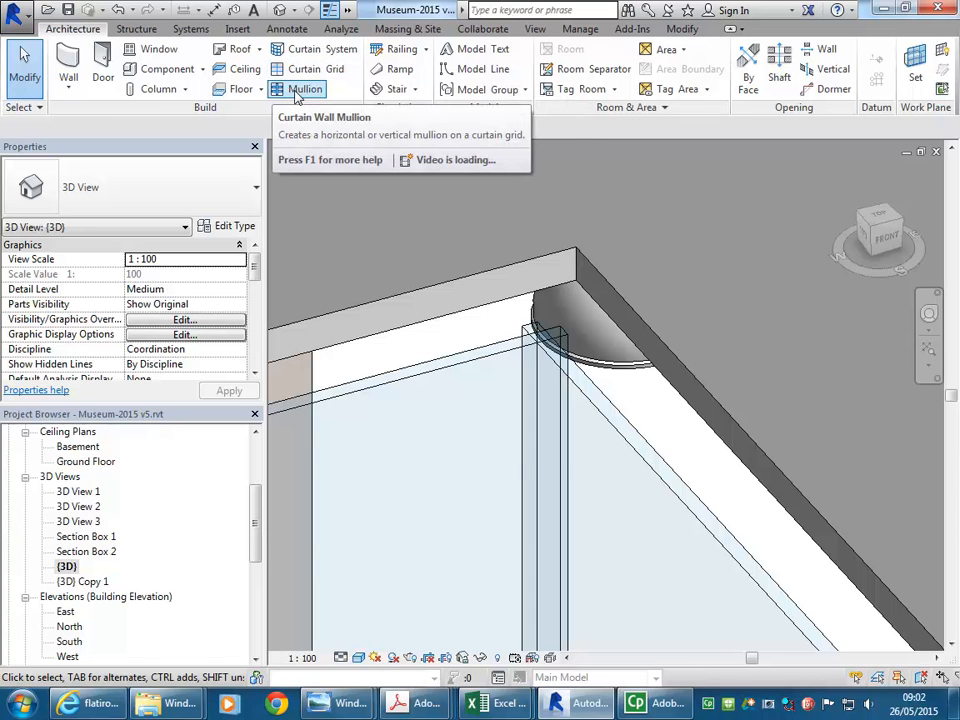
Place a Quad Corner Mullion, type Quad Mullion 1, on the vertical grid line at the recess's glazed corner.
click(298, 91)
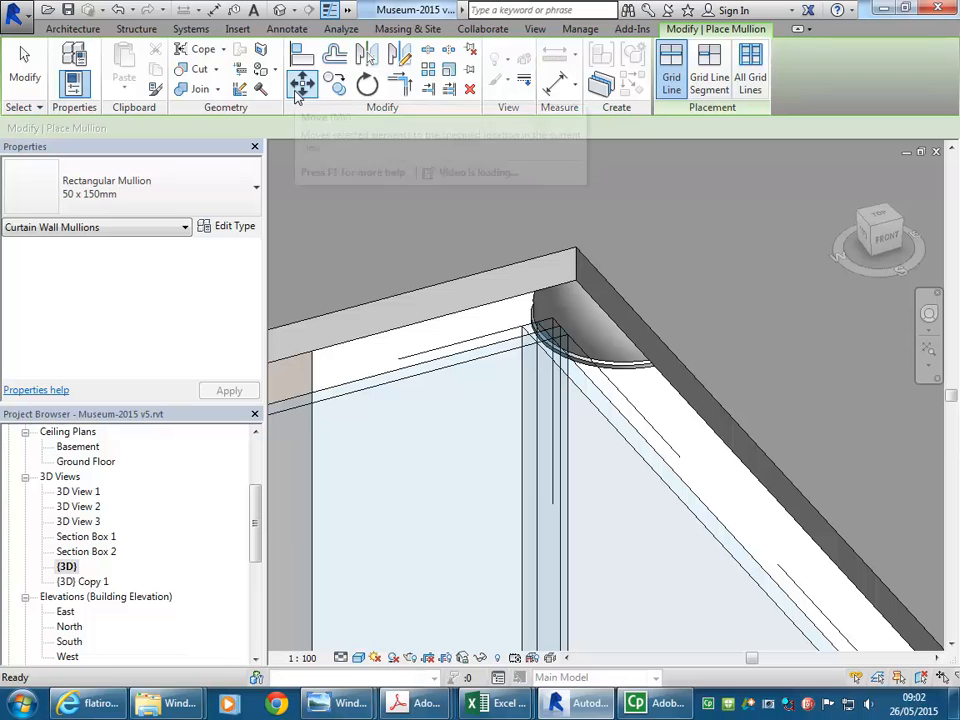
click(167, 193)
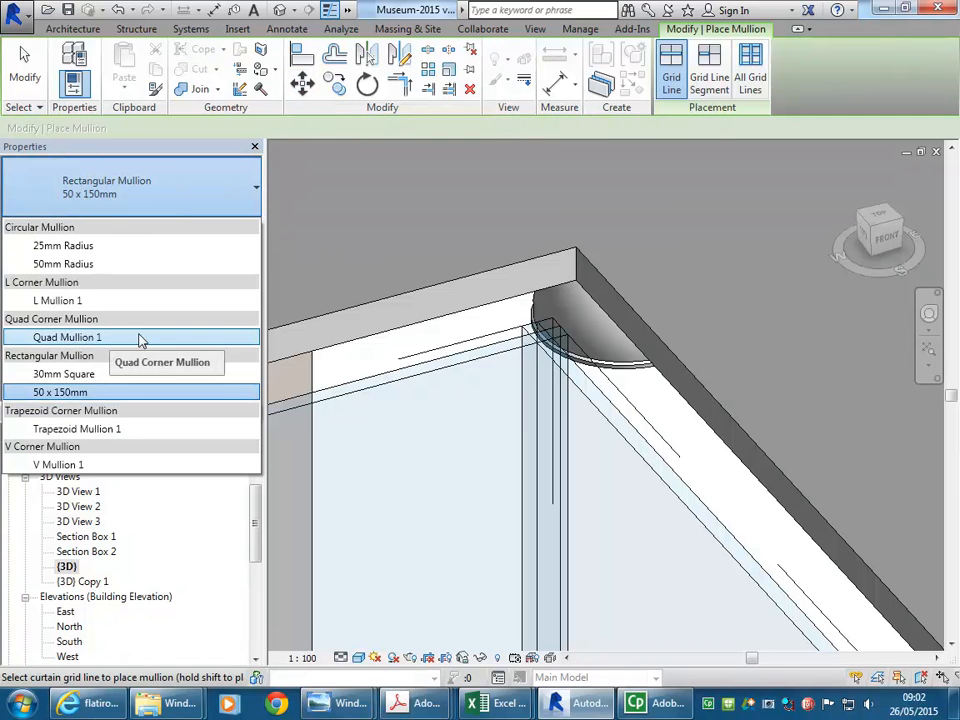
click(86, 338)
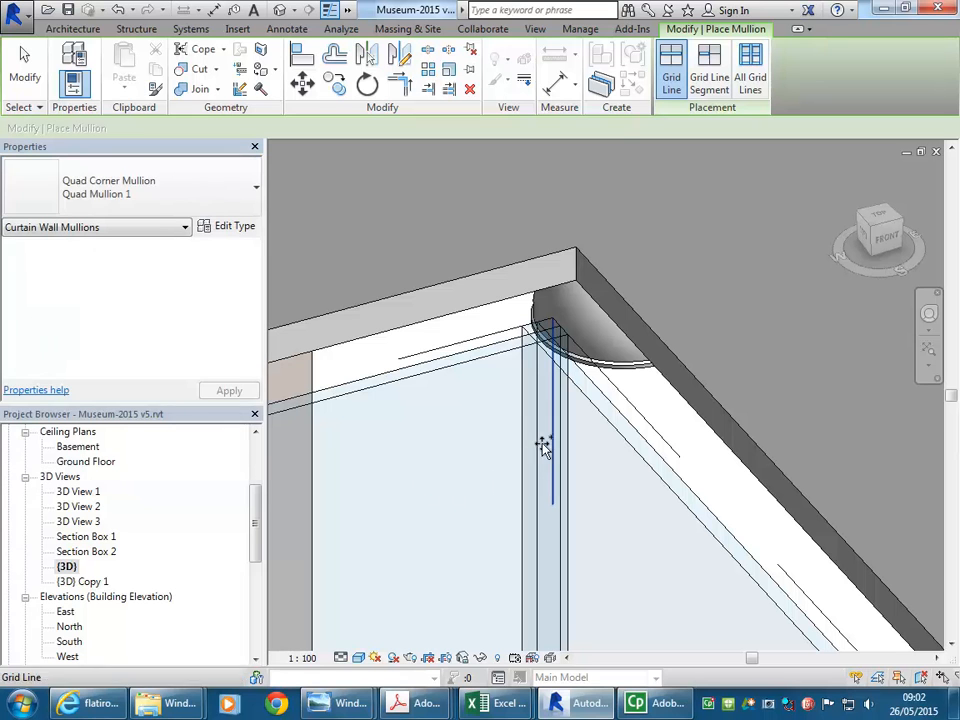
click(553, 334)
Add another Quad Mullion 1 on the vertical grid line at the recess's other glazed corner and finish placing mullions.
scroll(527, 450, down, 3)
middle_drag(528, 456, 447, 340)
scroll(447, 340, down, 4)
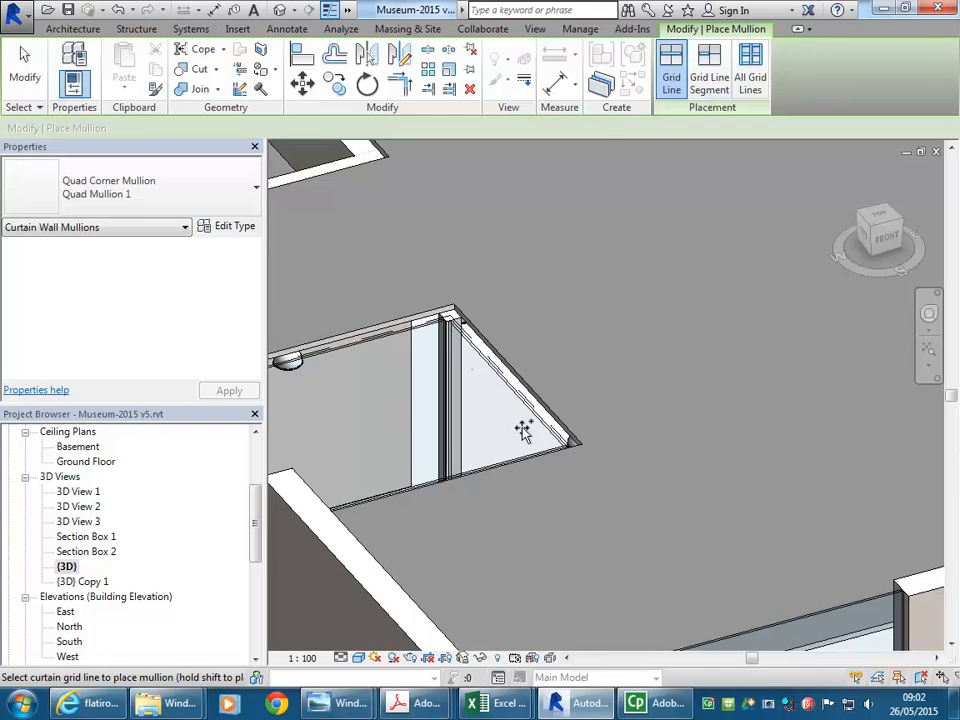
shift+middle_drag(510, 454, 702, 469)
shift+middle_drag(568, 354, 621, 347)
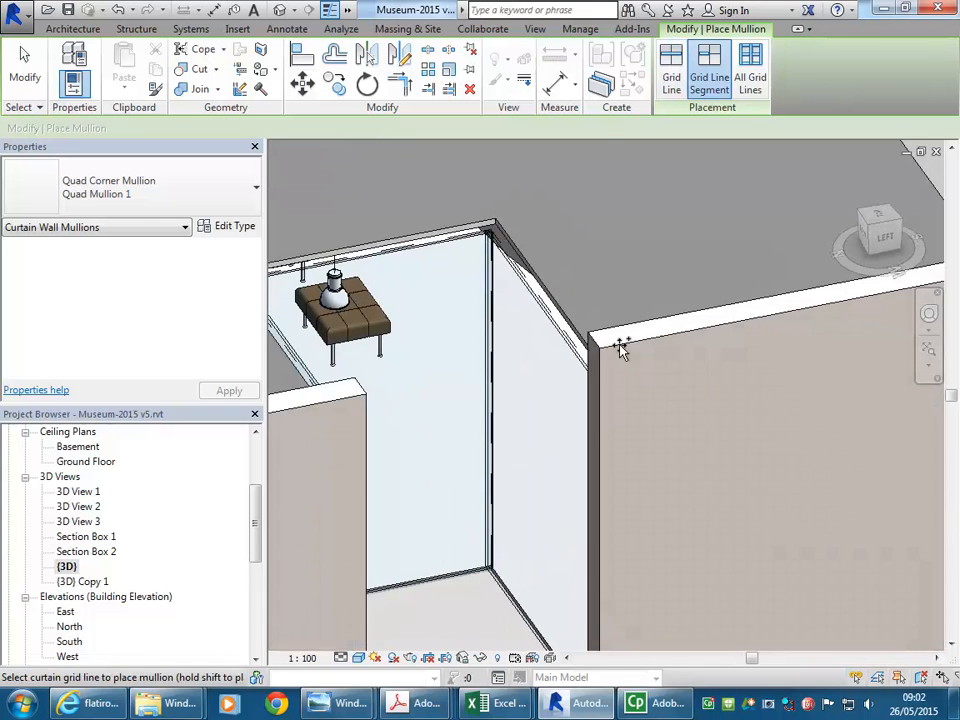
scroll(470, 244, up, 3)
click(512, 268)
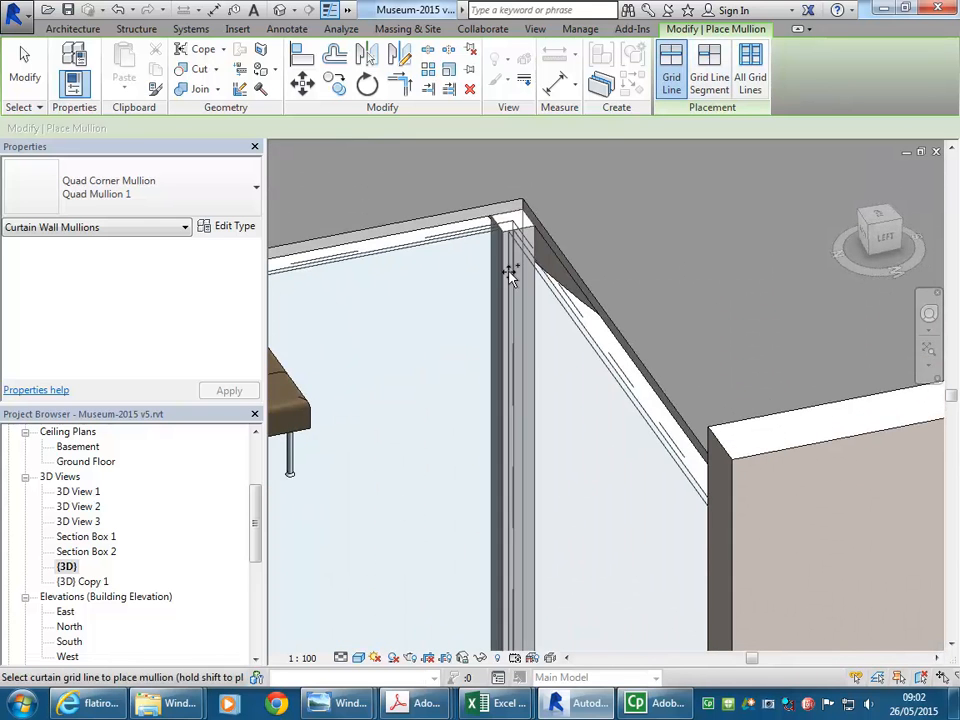
scroll(499, 208, up, 4)
scroll(478, 231, up, 1)
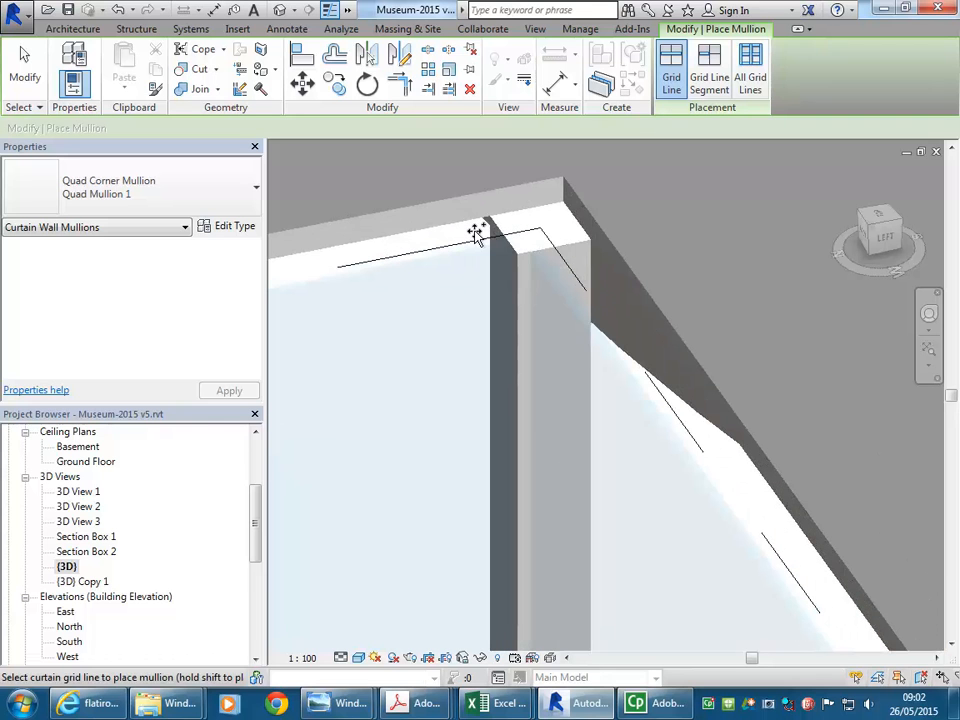
key(Escape)
key(Escape)
Open the Ground Floor plan at the new corner mullion and turn off thin line display.
drag(257, 528, 259, 480)
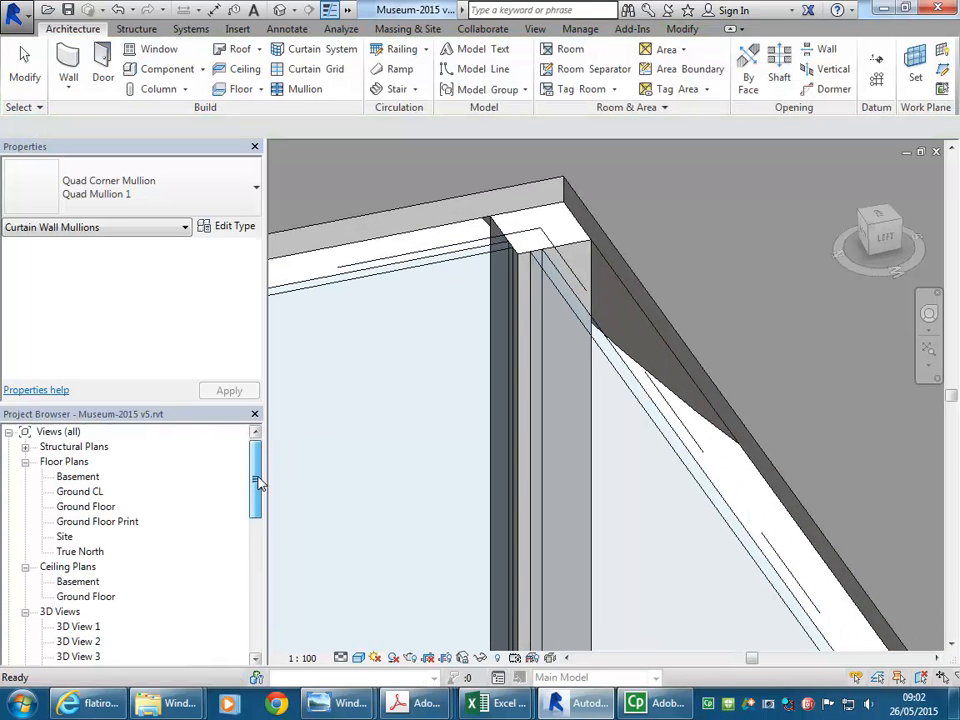
double_click(103, 513)
scroll(487, 460, down, 2)
mouse_move(500, 462)
middle_down()
mouse_move(516, 463)
mouse_move(602, 366)
middle_up()
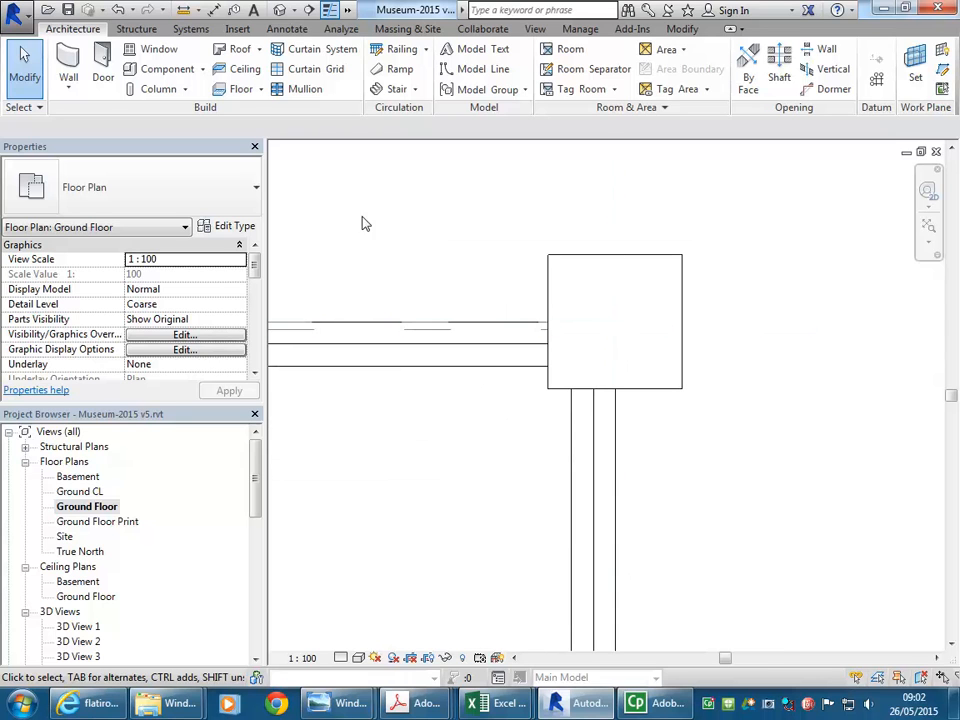
click(330, 10)
middle_drag(493, 428, 470, 401)
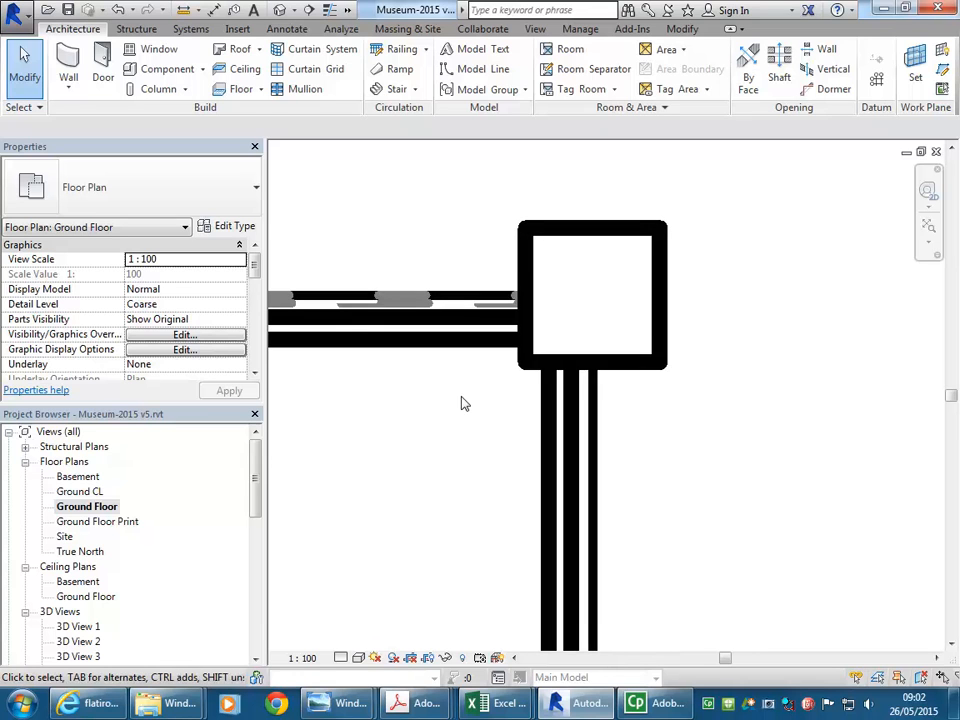
Set both Depth 1 and Depth 2 of the corner mullion's Quad Mullion 1 type to 100.
click(631, 371)
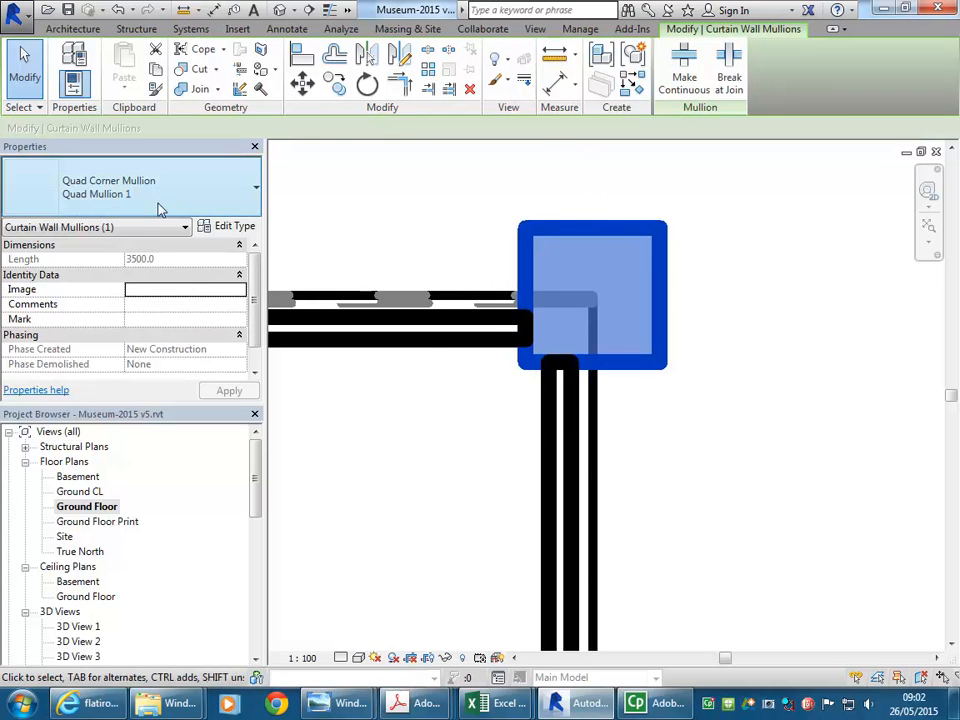
click(222, 228)
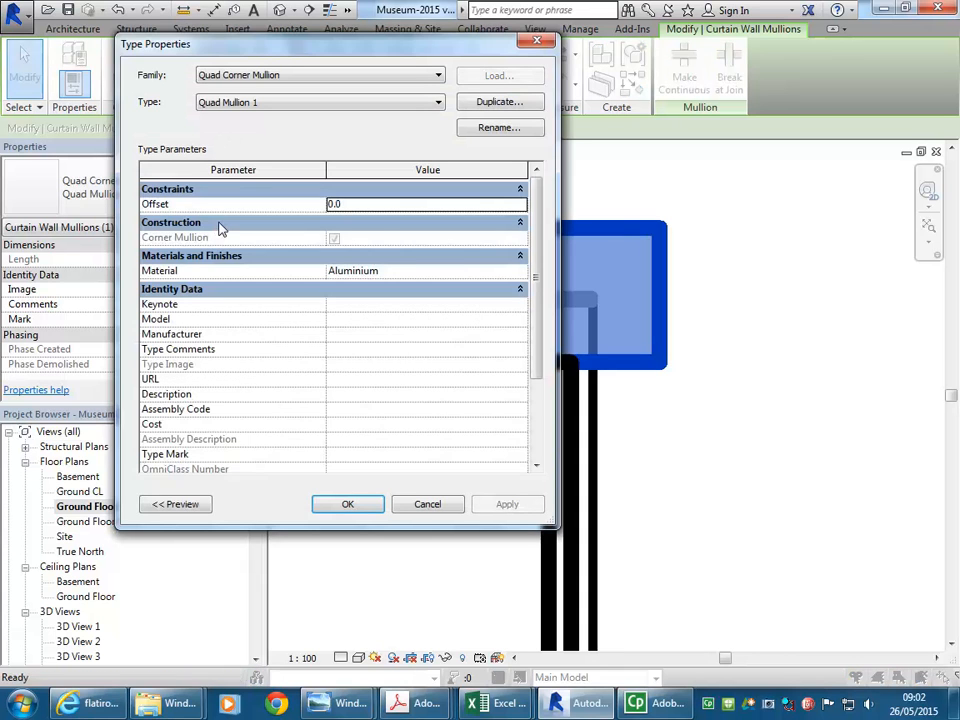
drag(536, 210, 546, 354)
click(419, 427)
text(100)
click(411, 447)
text(1)
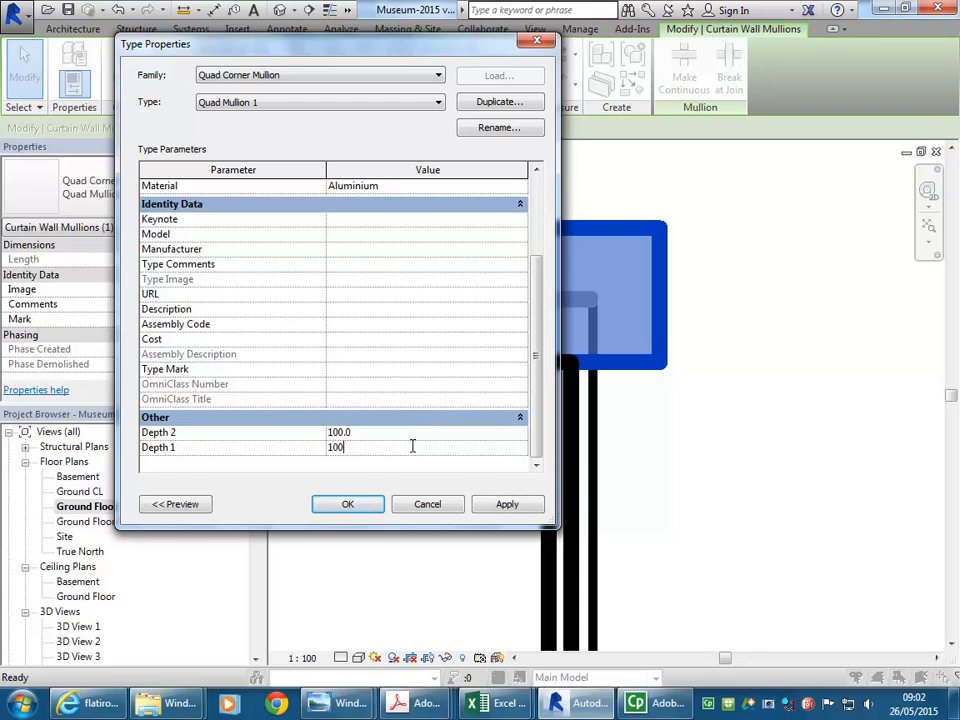
click(362, 504)
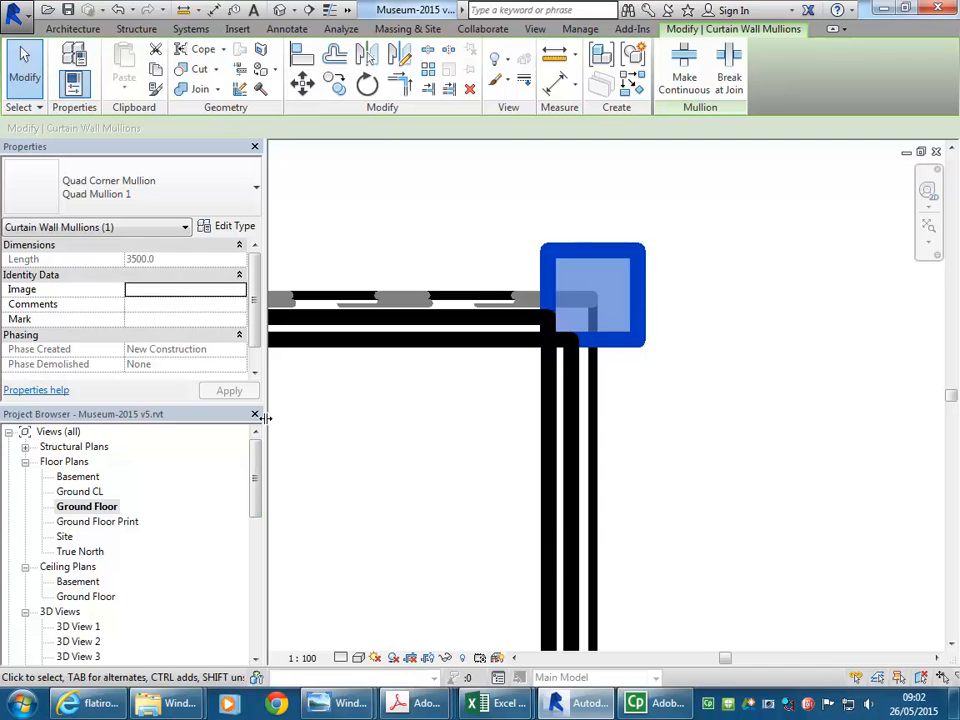
Set both Depth 1 and Depth 2 of the corner mullion's Quad Mullion 1 type to 75.
click(230, 227)
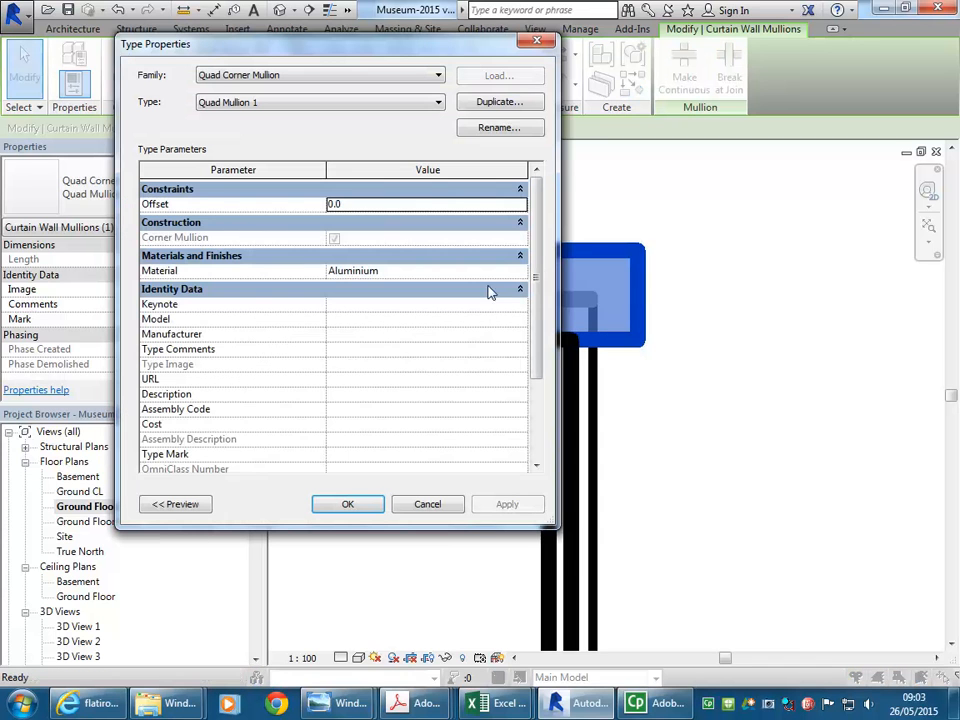
drag(538, 266, 538, 413)
click(399, 433)
double_click(398, 432)
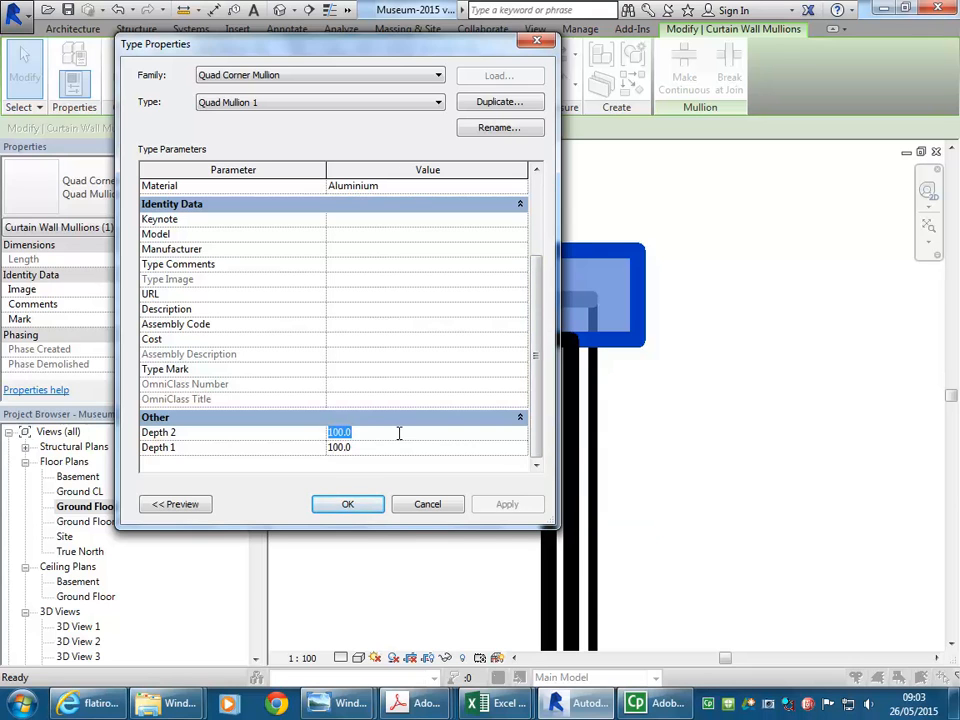
text(75)
click(386, 448)
double_click(386, 448)
text(75)
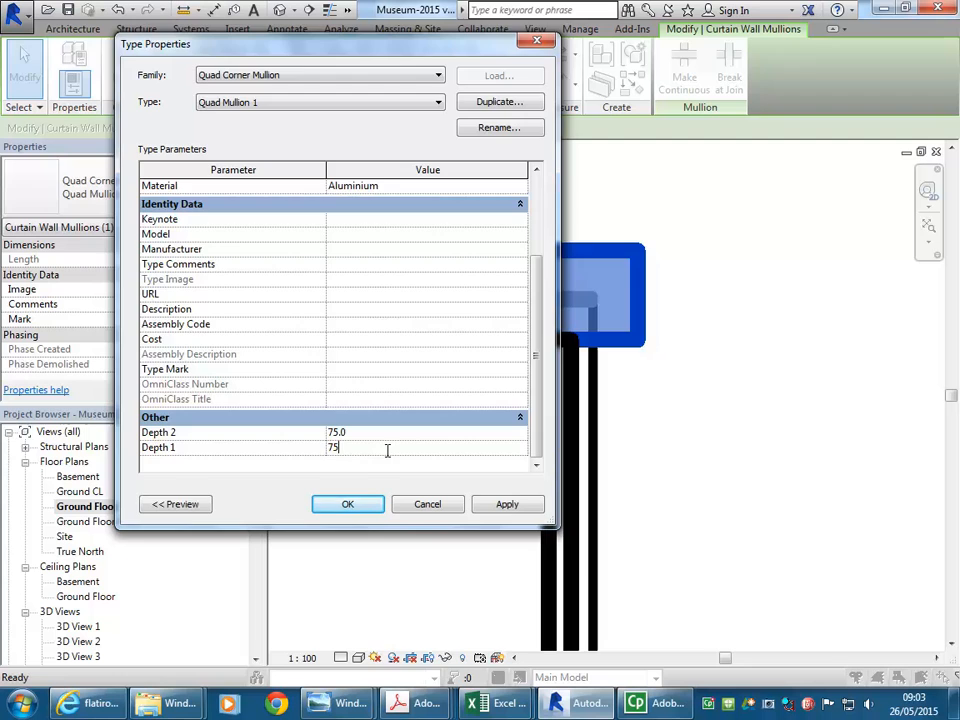
click(360, 505)
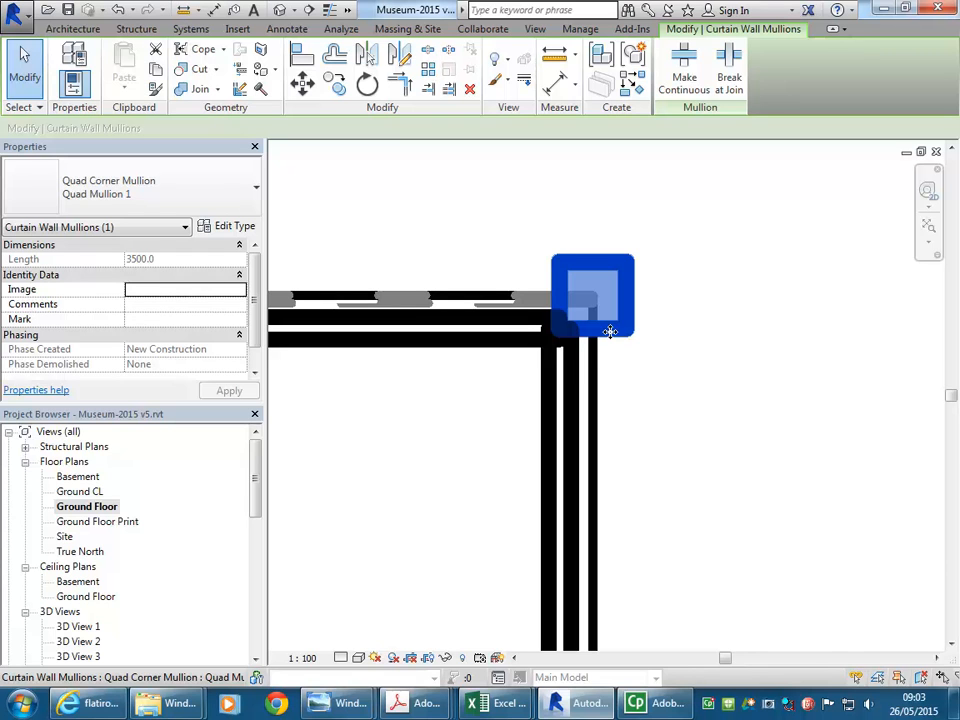
Examine in plan how the corner mullion sits against the glazing and centre lines of the two curtain walls.
middle_drag(508, 332, 502, 364)
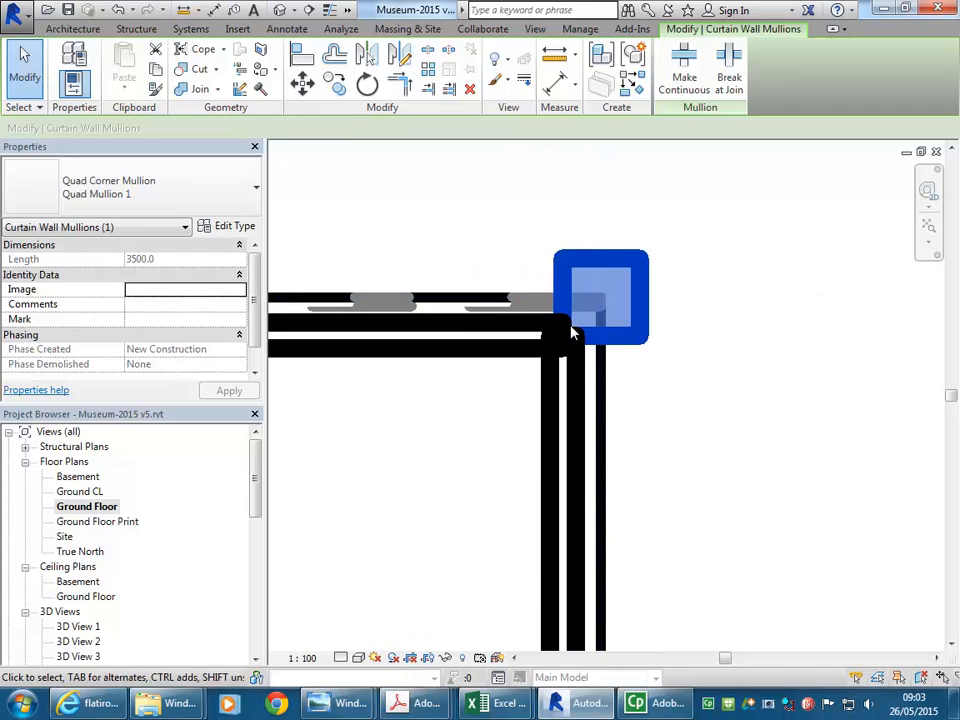
scroll(567, 336, up, 3)
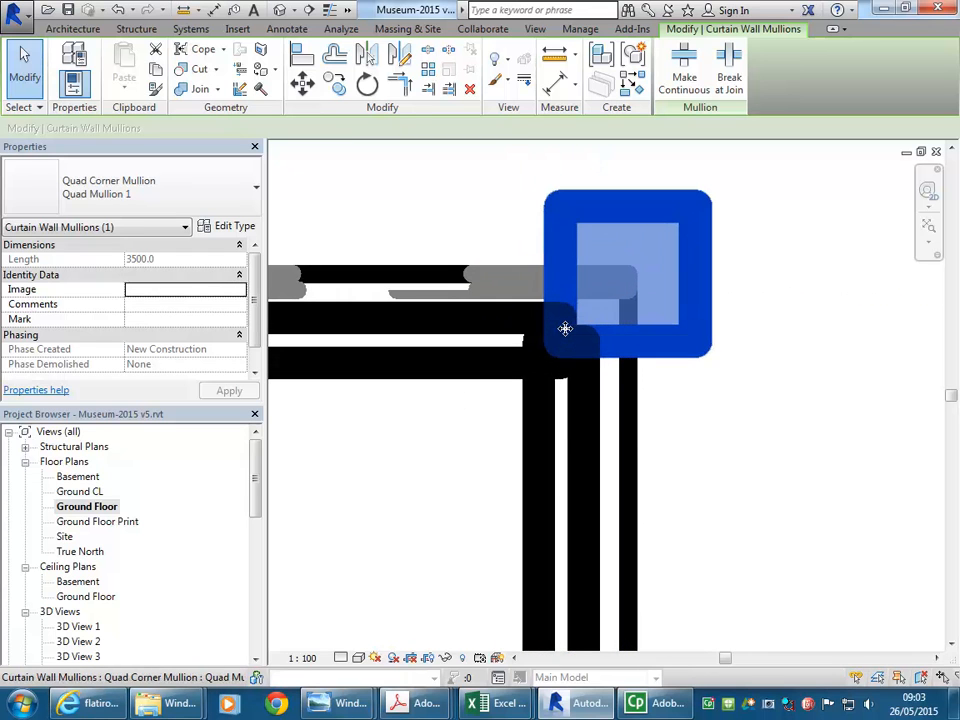
click(455, 373)
scroll(455, 372, down, 2)
middle_drag(454, 369, 521, 343)
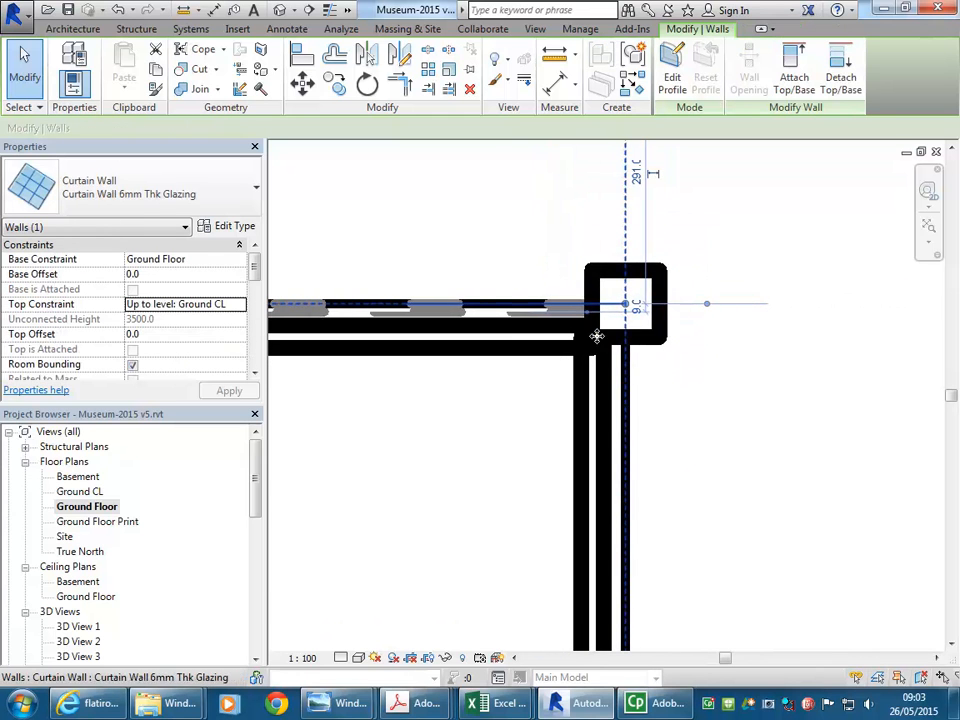
click(628, 305)
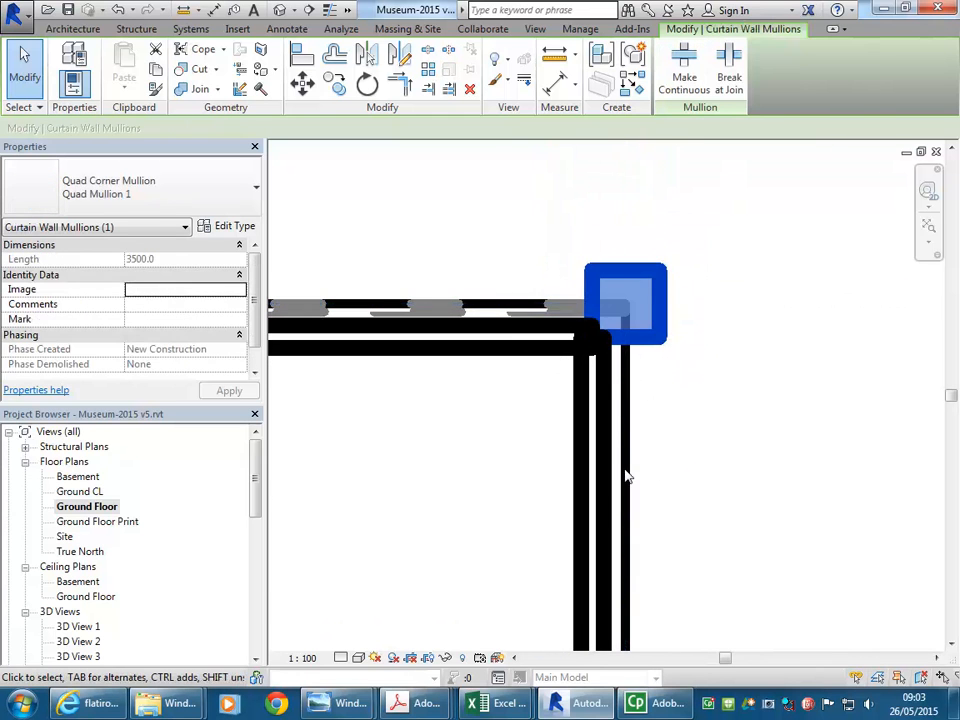
click(417, 432)
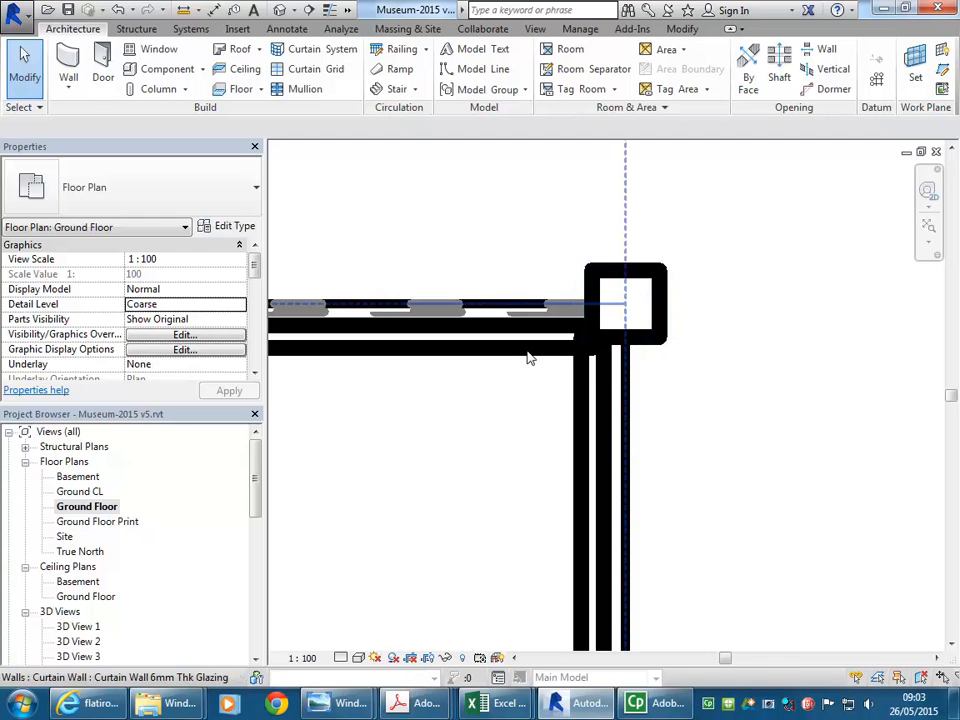
click(656, 336)
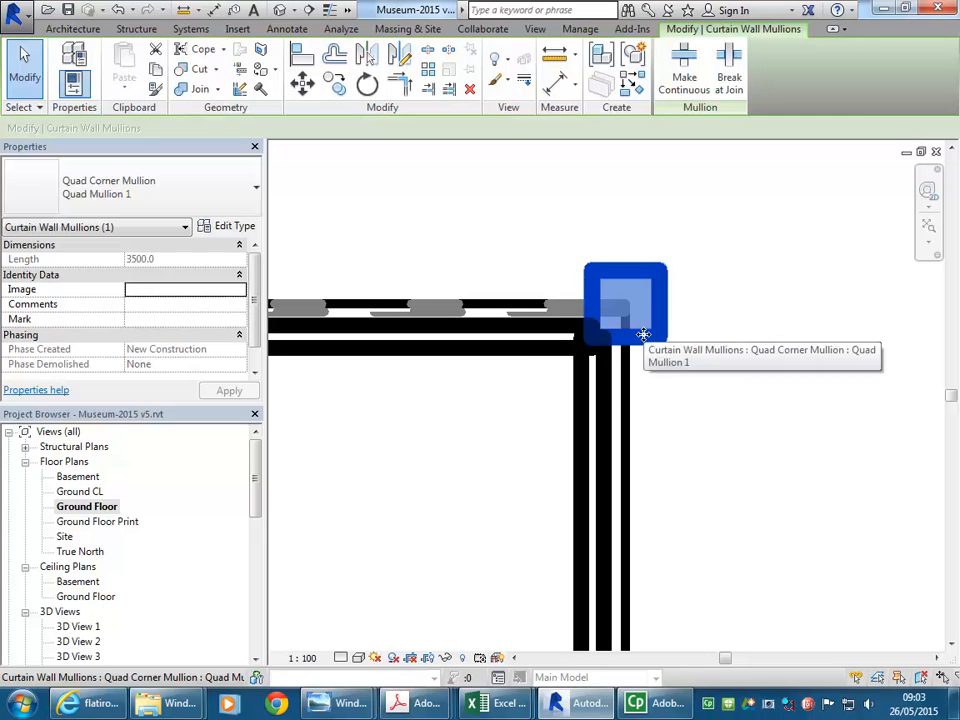
Set the Offset of the Glazed system panel type to 0, using the glass panel beside the recess corner mullion.
click(523, 358)
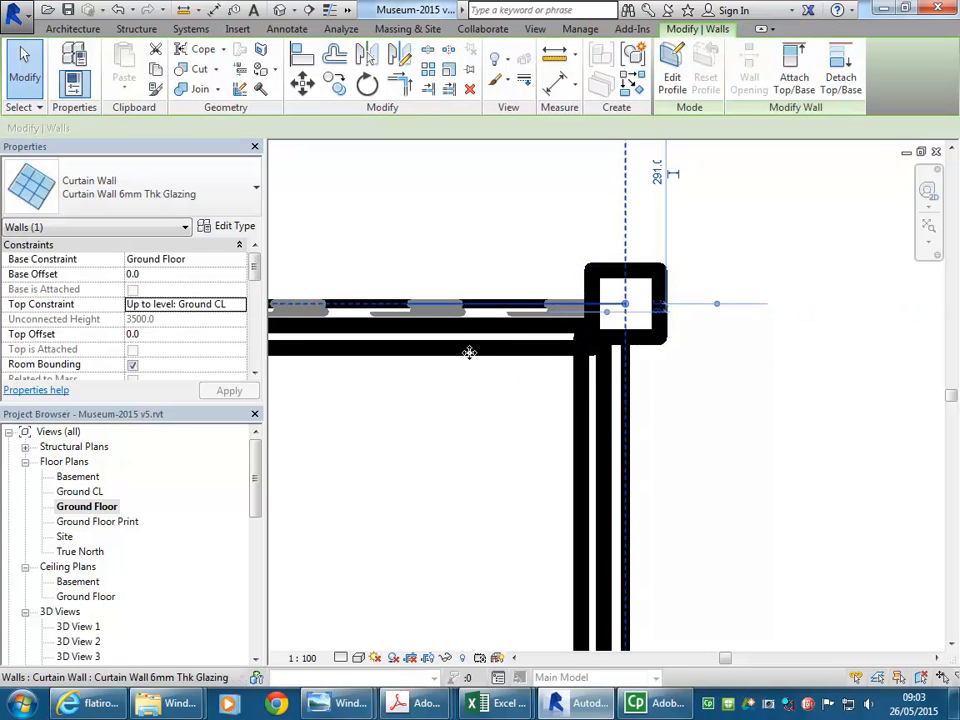
click(484, 396)
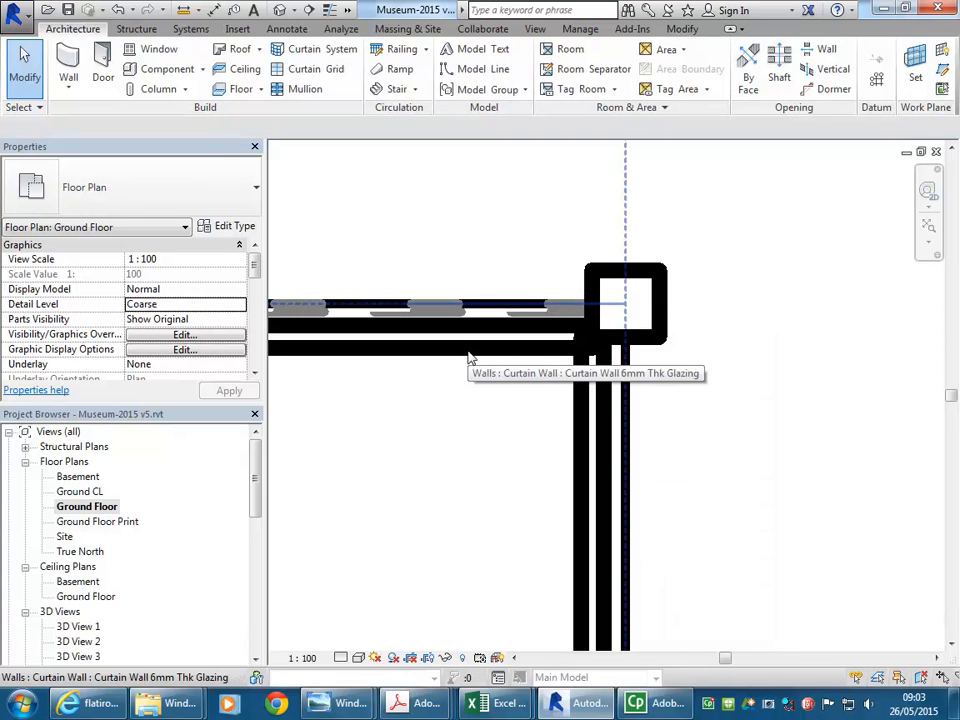
key(Tab)
key(Tab)
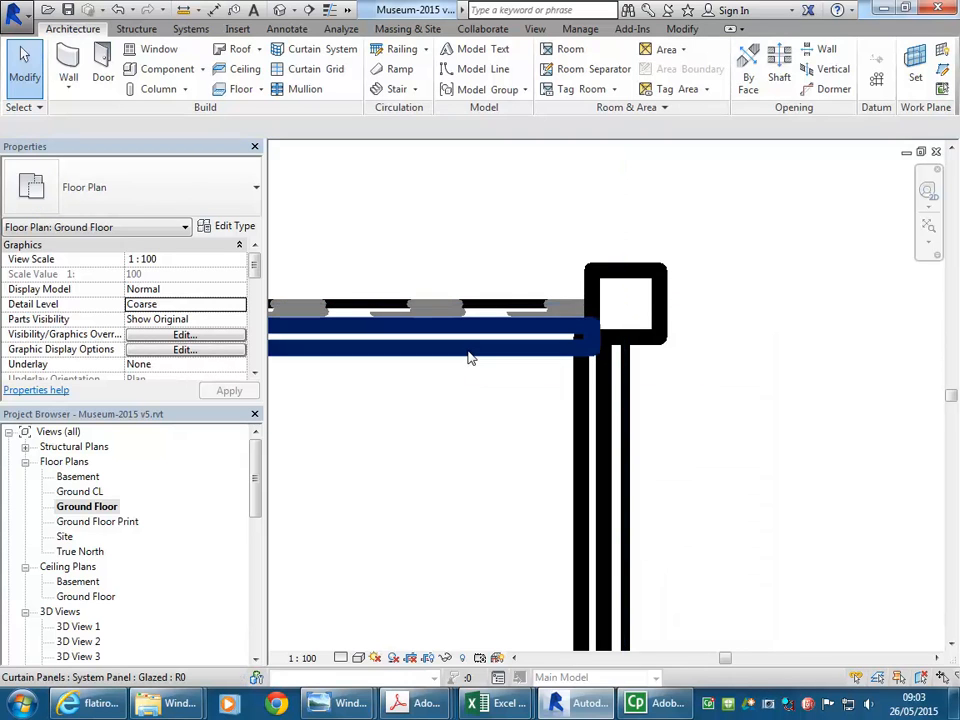
key(Tab)
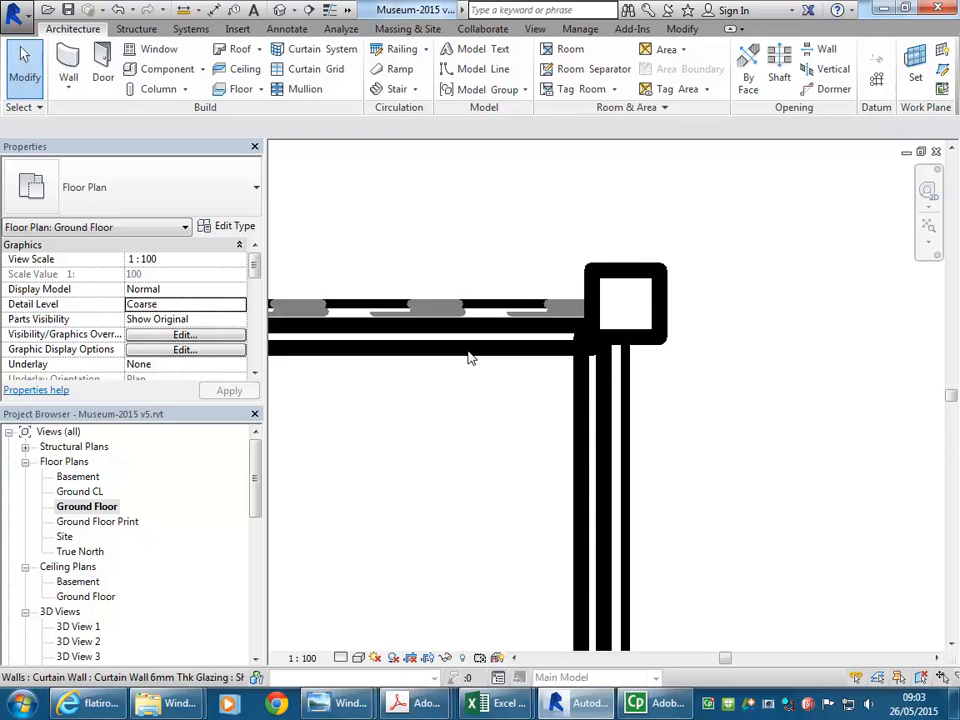
key(Tab)
key(Tab)
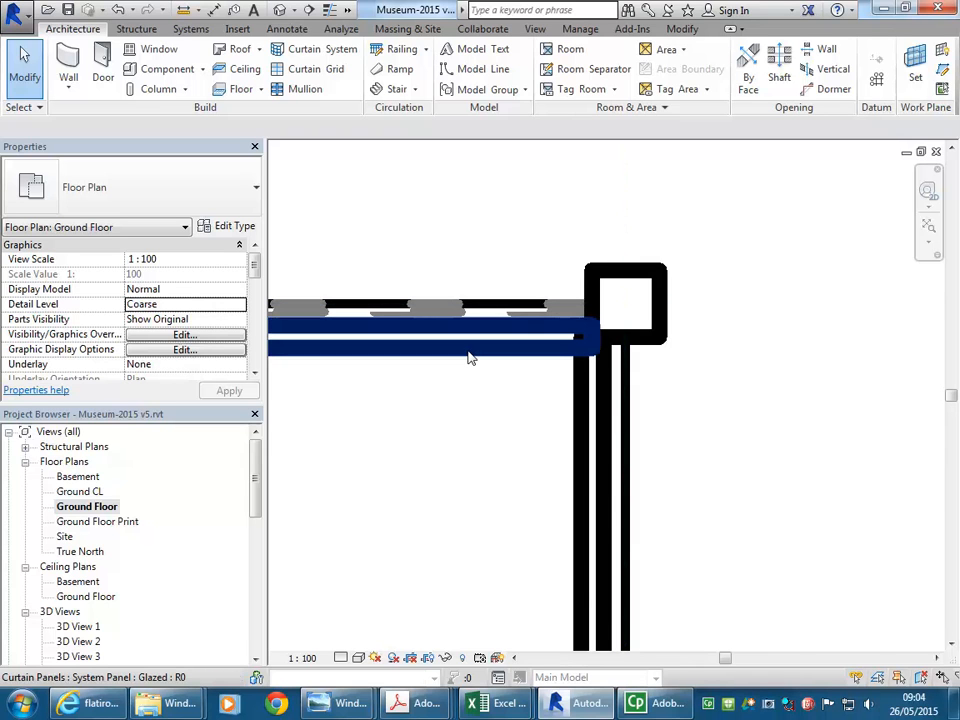
key(Tab)
key(Tab)
key(Tab)
key(Tab)
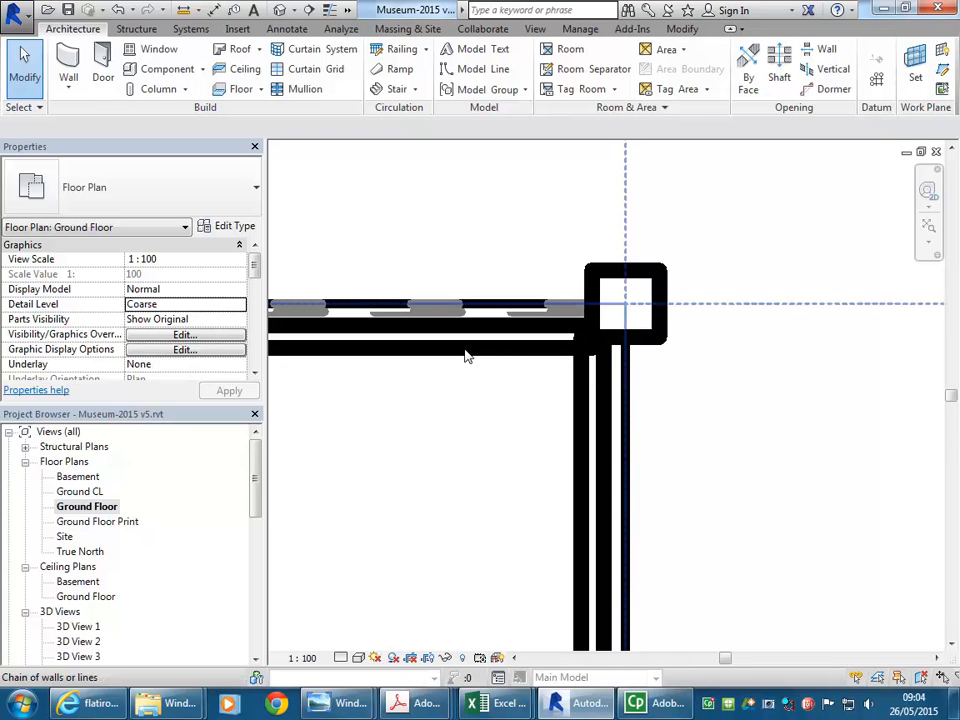
key(Tab)
key(Tab)
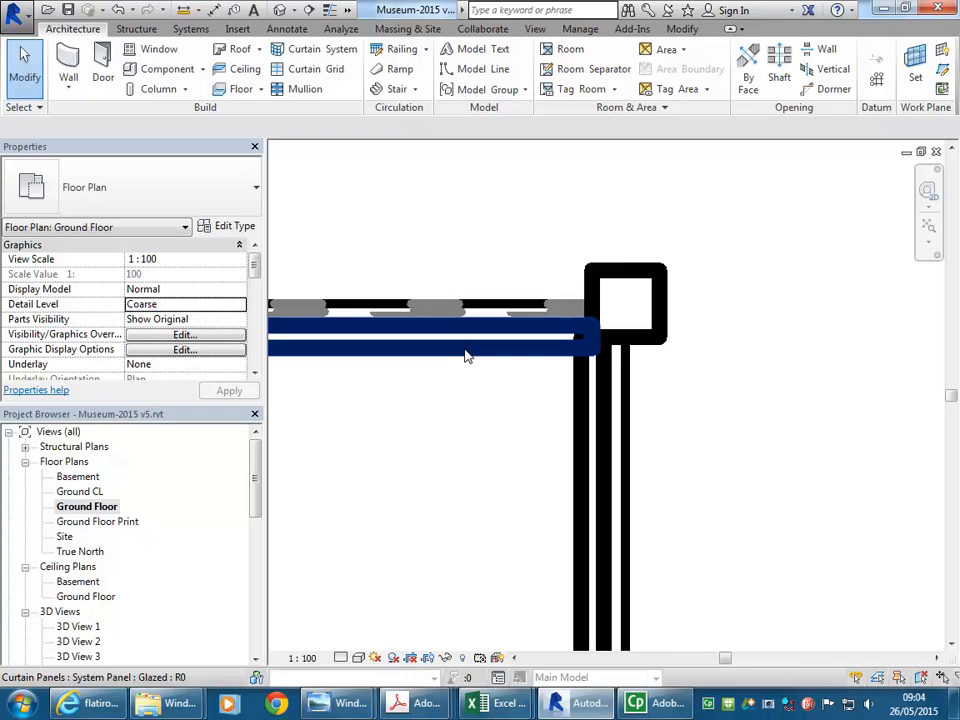
click(465, 356)
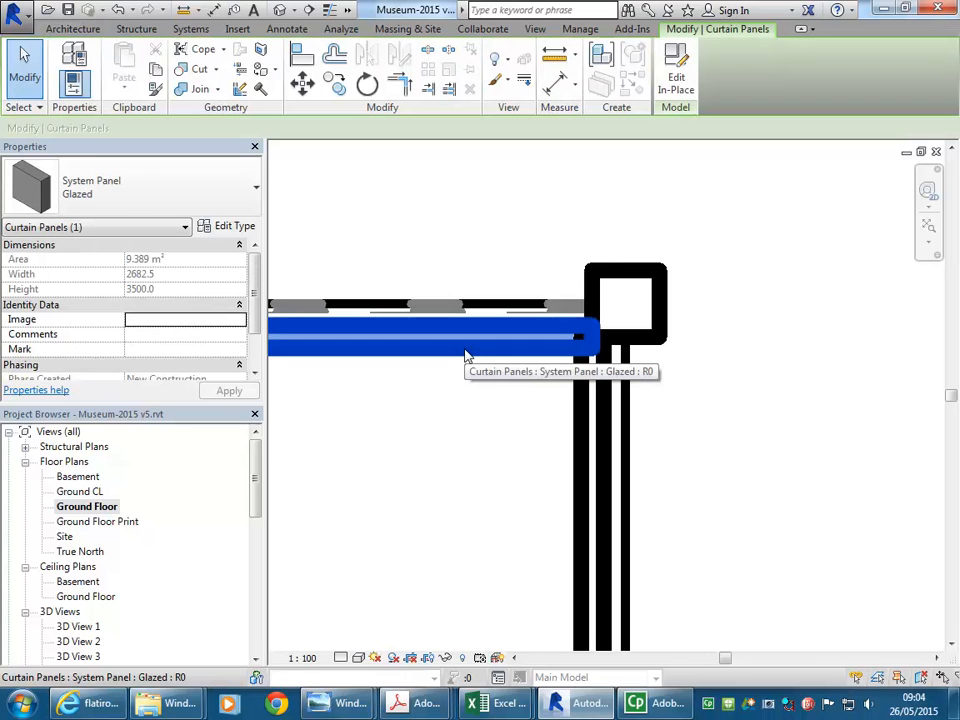
click(235, 228)
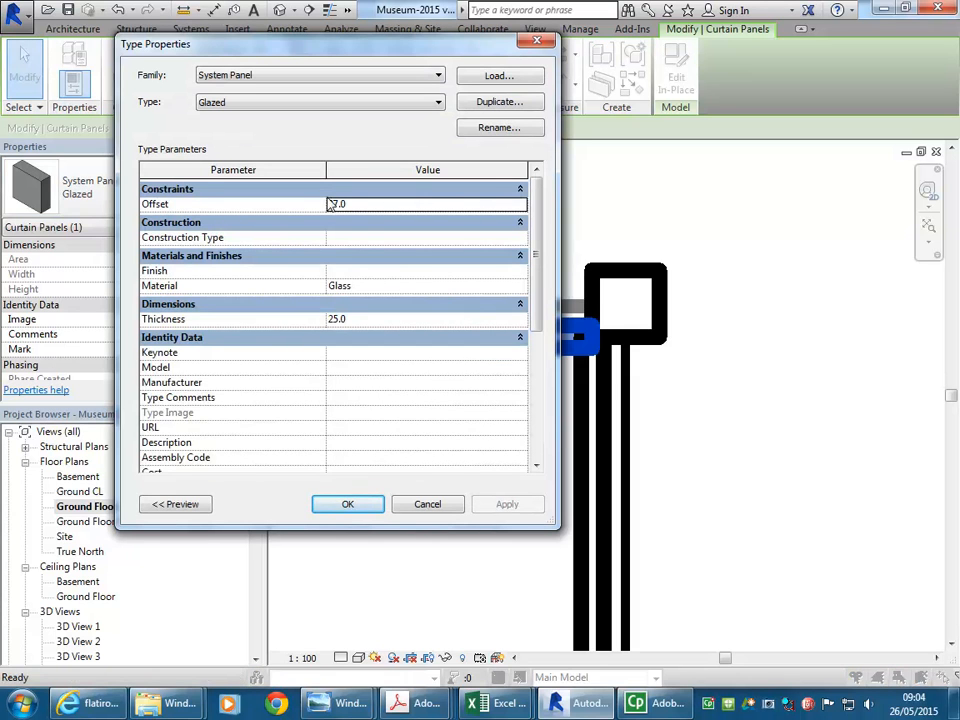
double_click(384, 207)
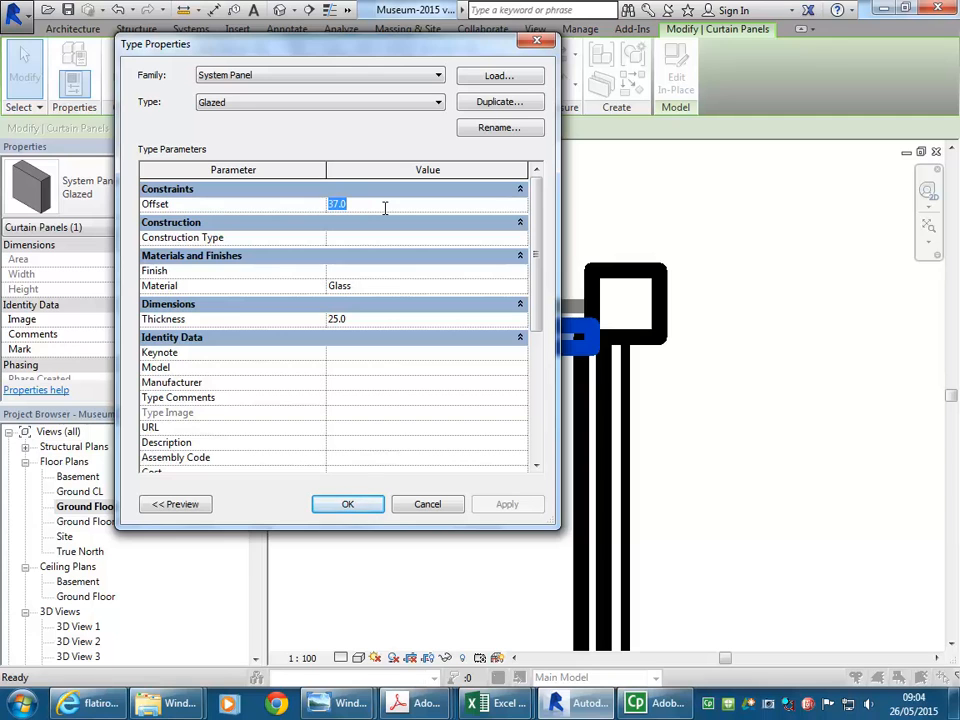
text(0)
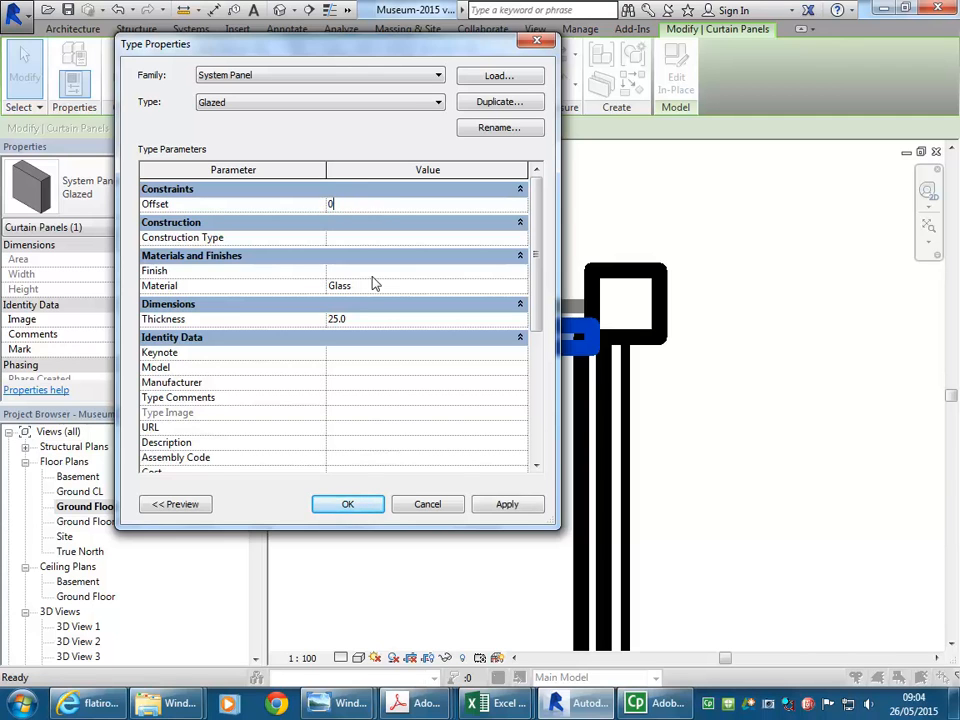
click(358, 508)
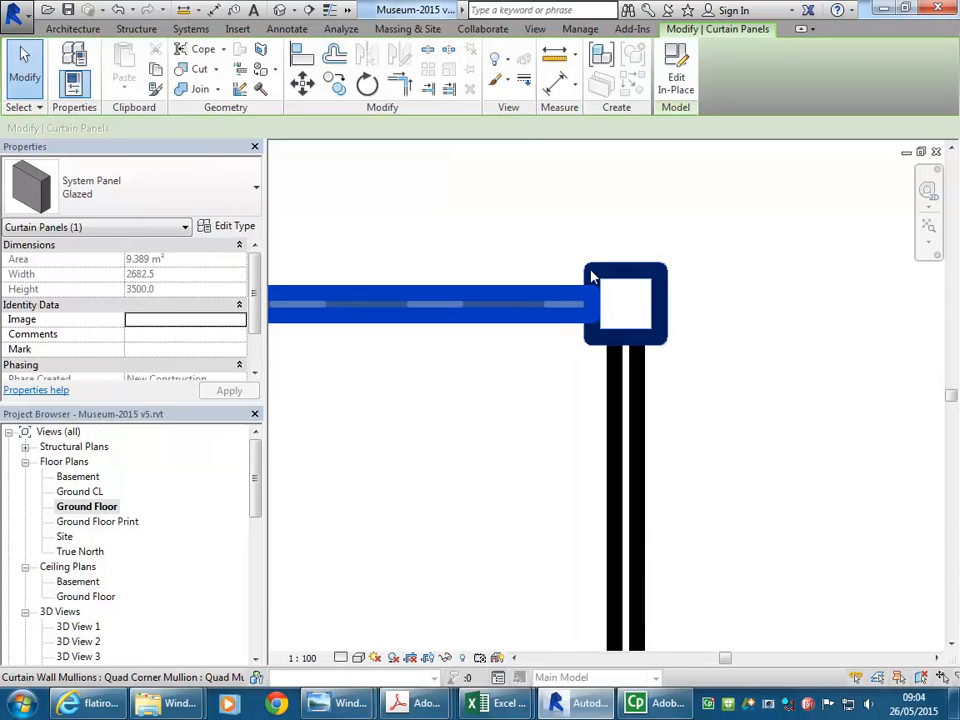
click(510, 451)
Examine in plan how the glazing meets the recess corner mullions and the end of the front curtain wall.
scroll(527, 343, down, 5)
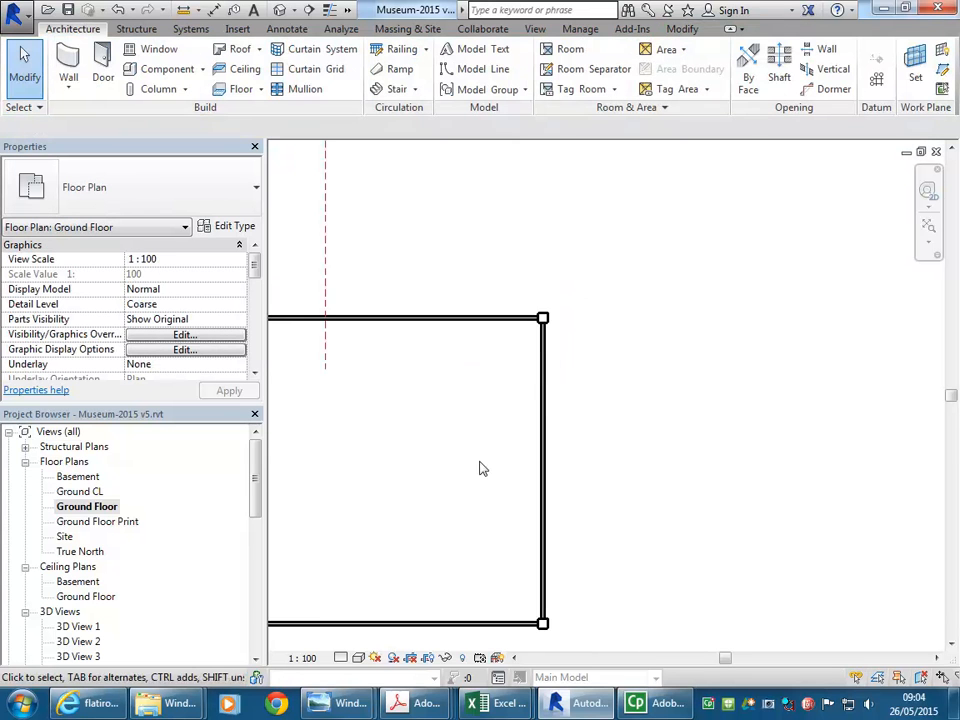
scroll(535, 436, up, 1)
middle_drag(535, 436, 609, 460)
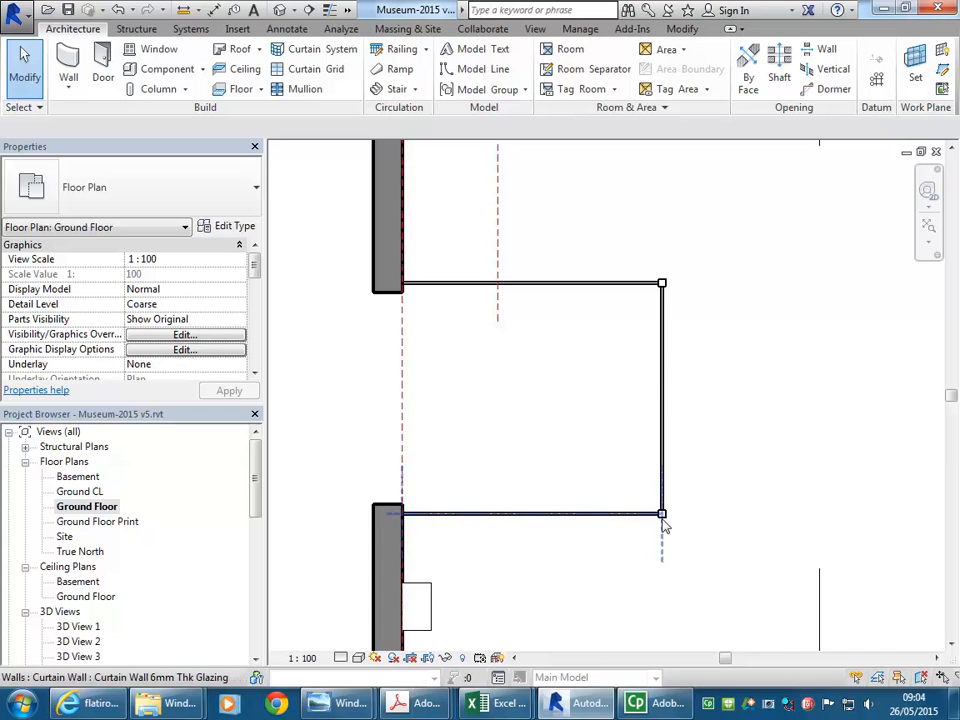
scroll(478, 458, down, 1)
middle_drag(478, 458, 538, 388)
scroll(707, 546, up, 2)
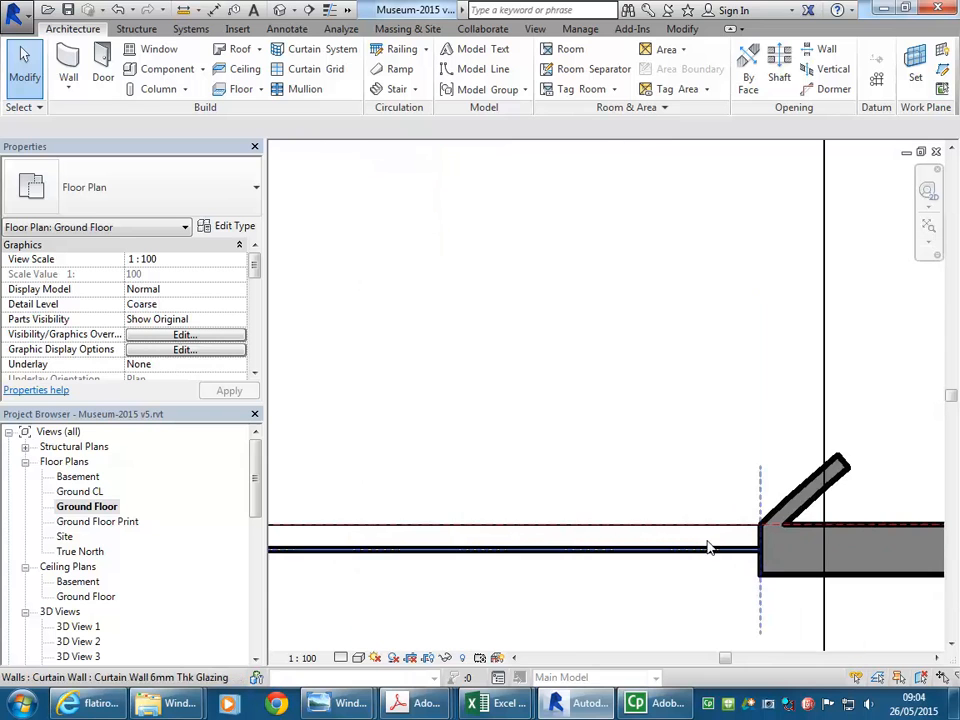
click(716, 560)
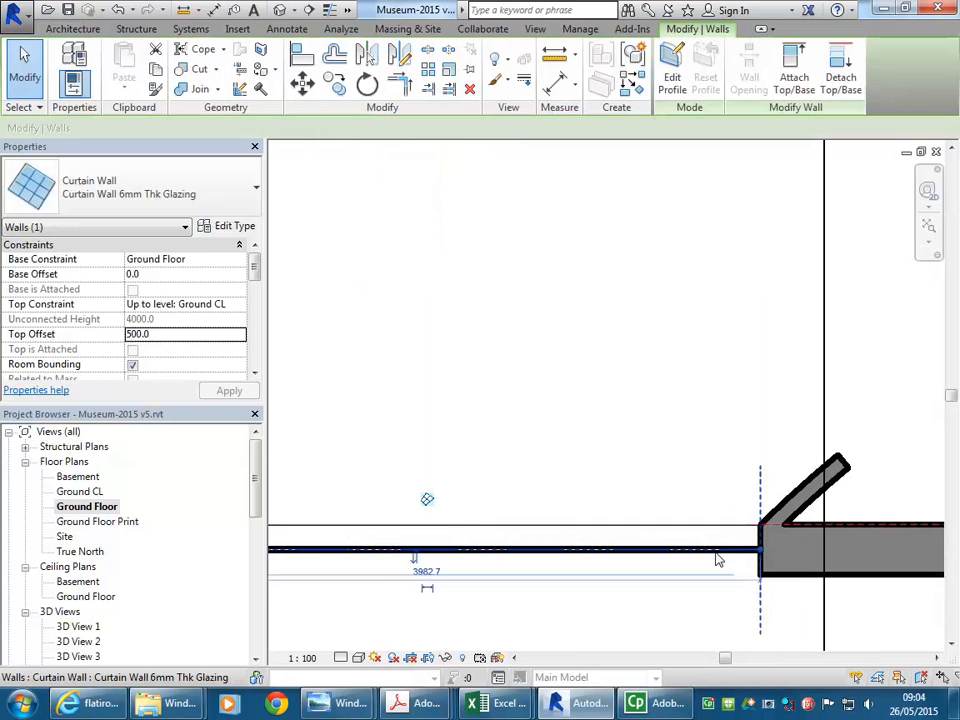
scroll(748, 560, up, 3)
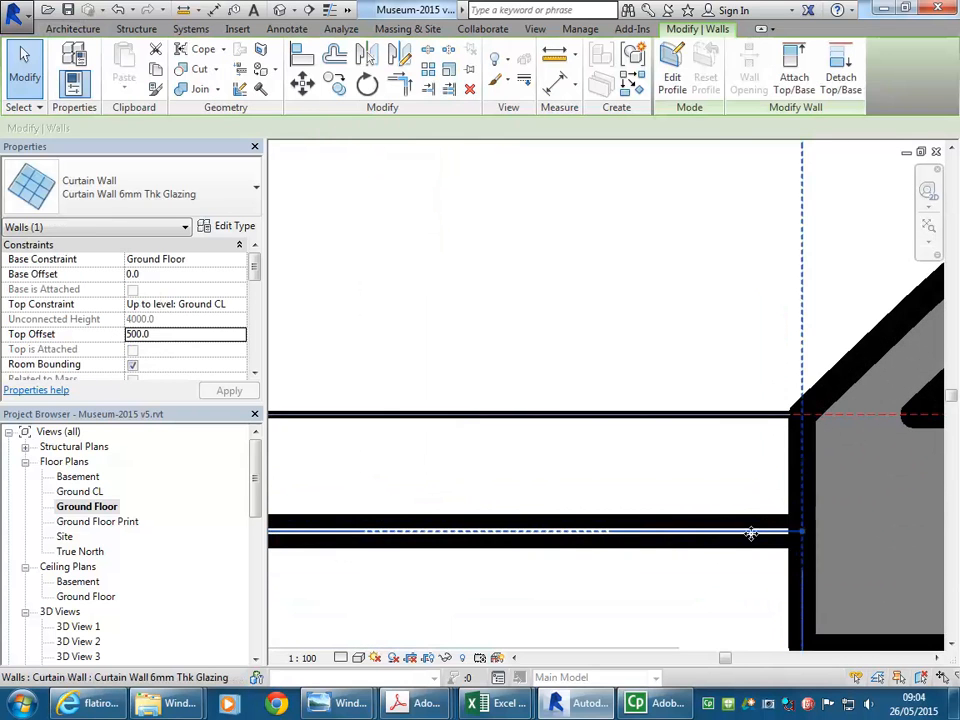
scroll(700, 563, down, 5)
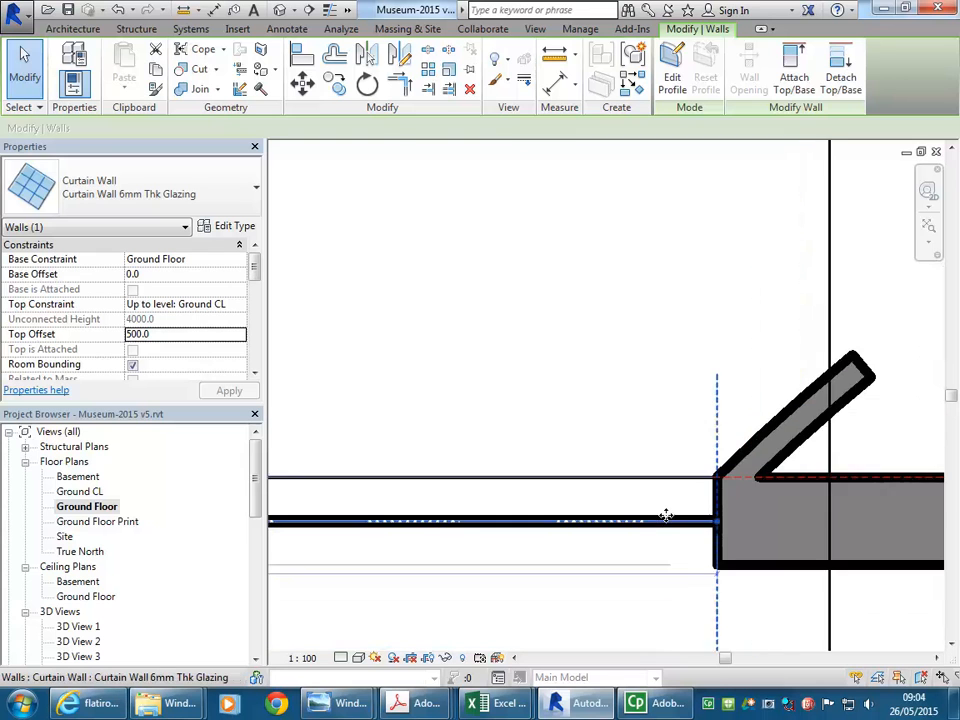
click(613, 622)
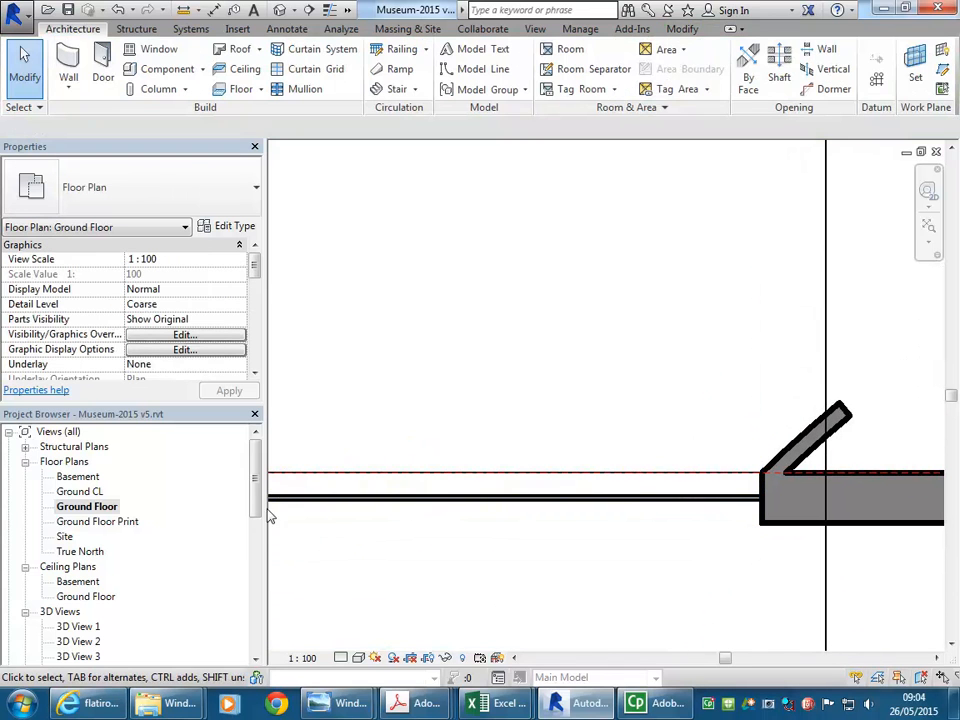
scroll(434, 438, down, 5)
middle_drag(434, 438, 478, 544)
scroll(480, 496, up, 1)
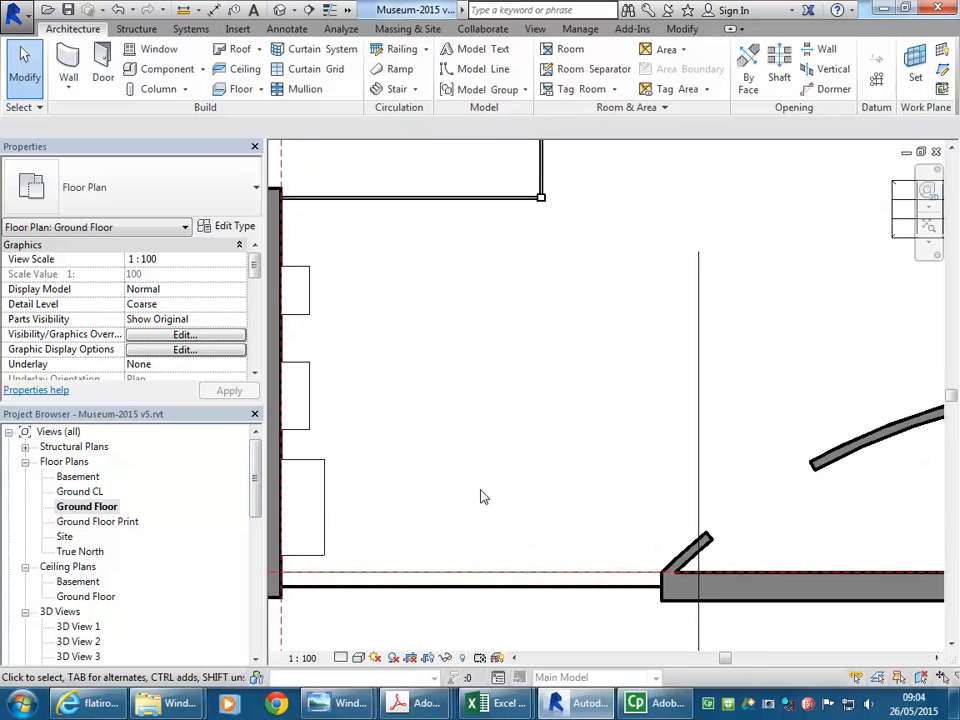
Open the {3D} view and face the glazed front wall section.
drag(257, 476, 255, 542)
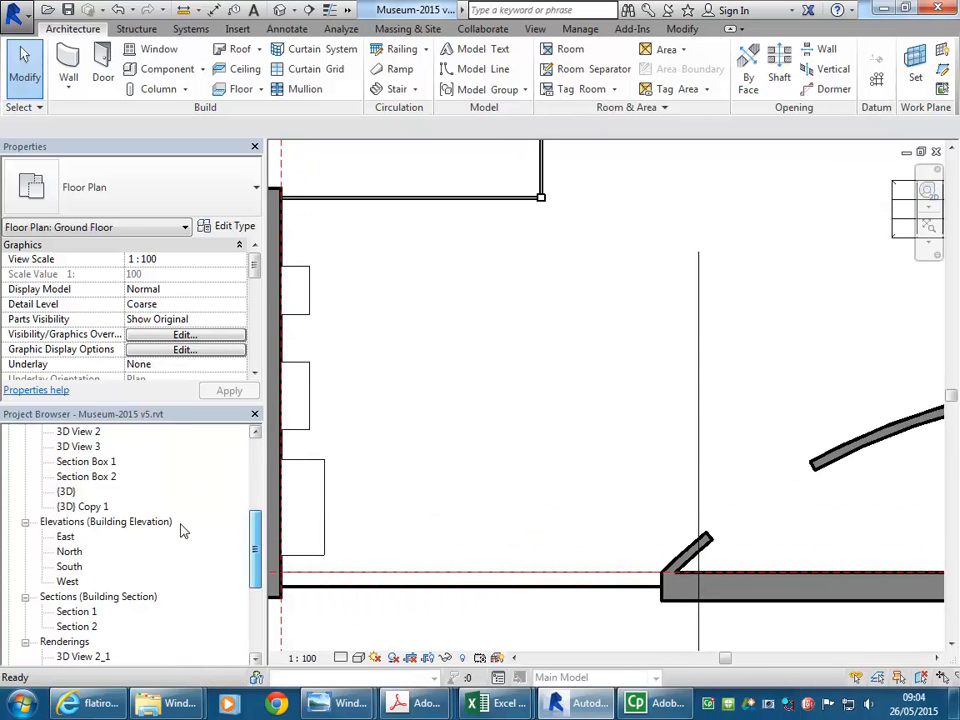
double_click(66, 493)
scroll(441, 468, down, 4)
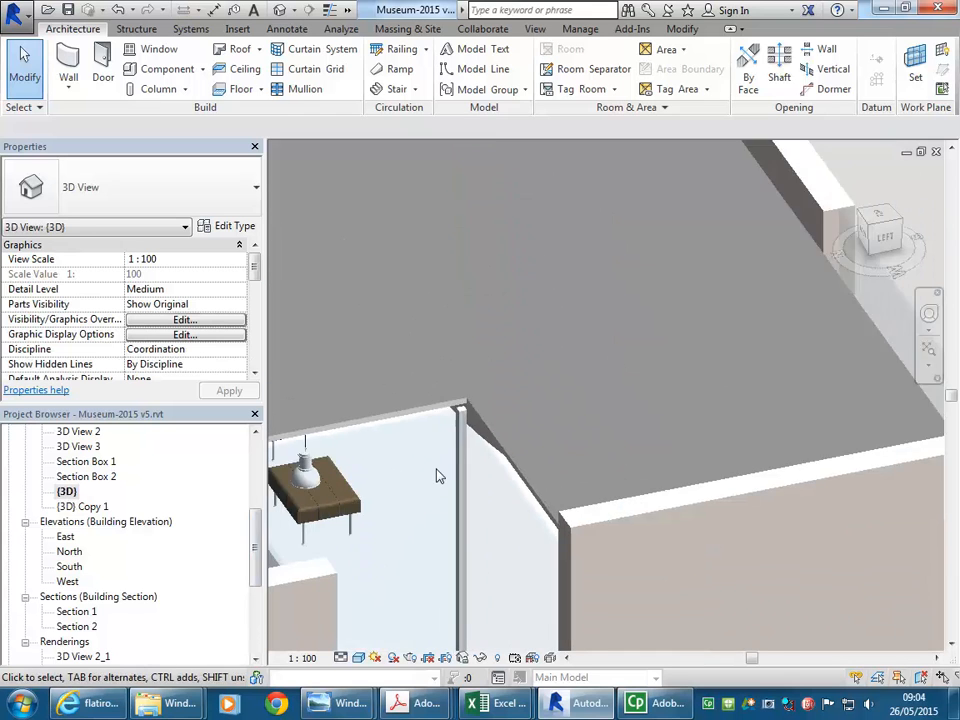
scroll(437, 476, down, 5)
shift+middle_drag(656, 427, 500, 483)
shift+middle_drag(594, 334, 540, 330)
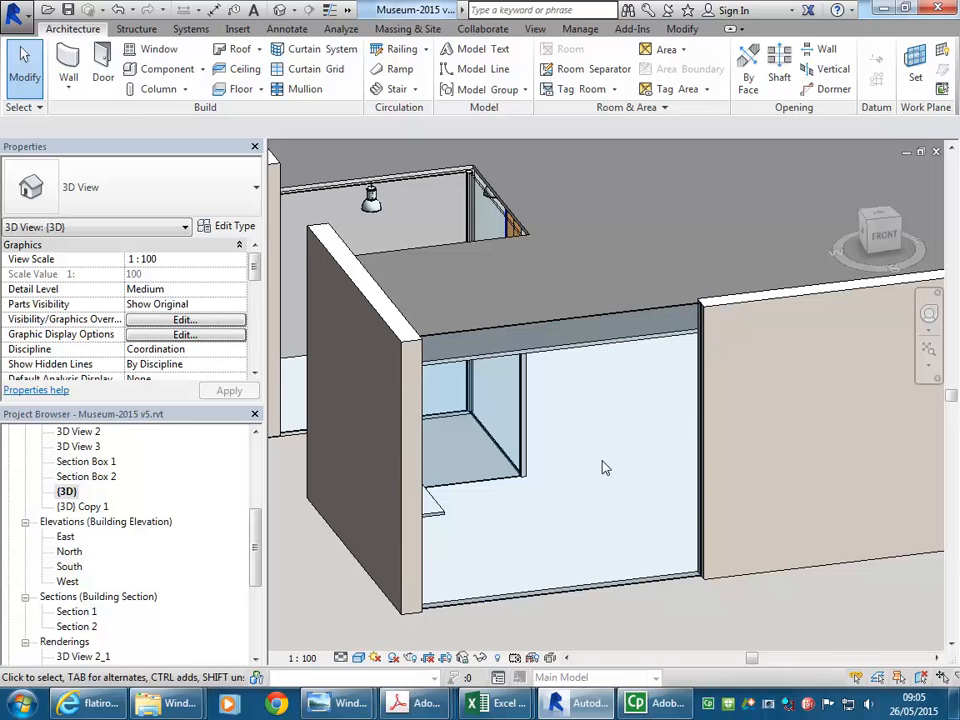
Add two vertical curtain grid lines to the front curtain wall, one 1200 from its right end and one midway across the remainder.
click(316, 80)
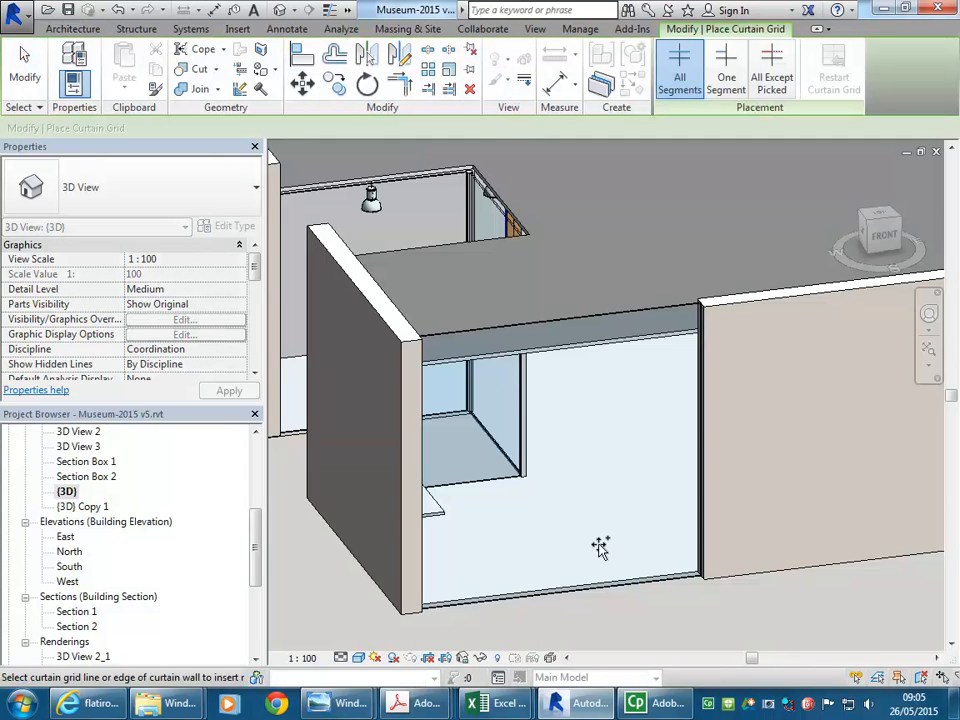
click(618, 582)
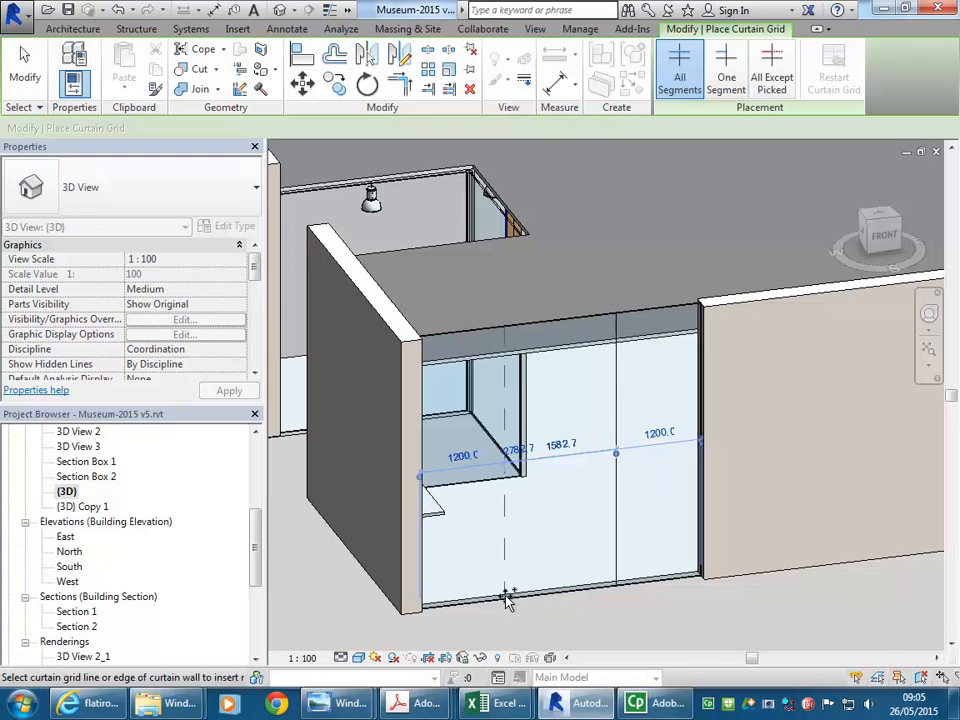
click(511, 600)
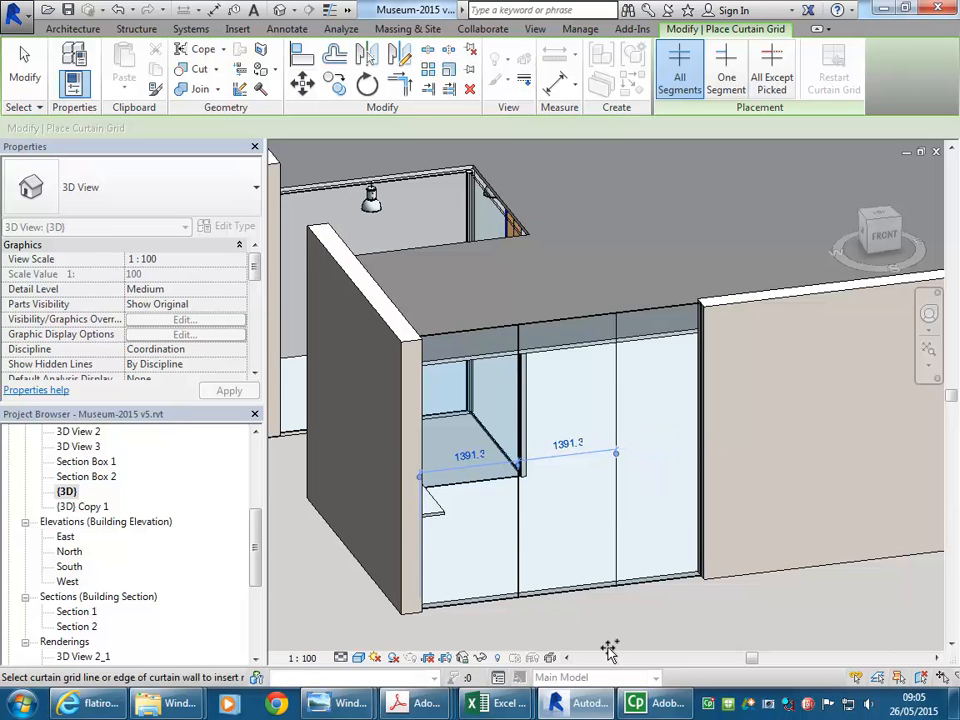
right_click(561, 381)
click(614, 390)
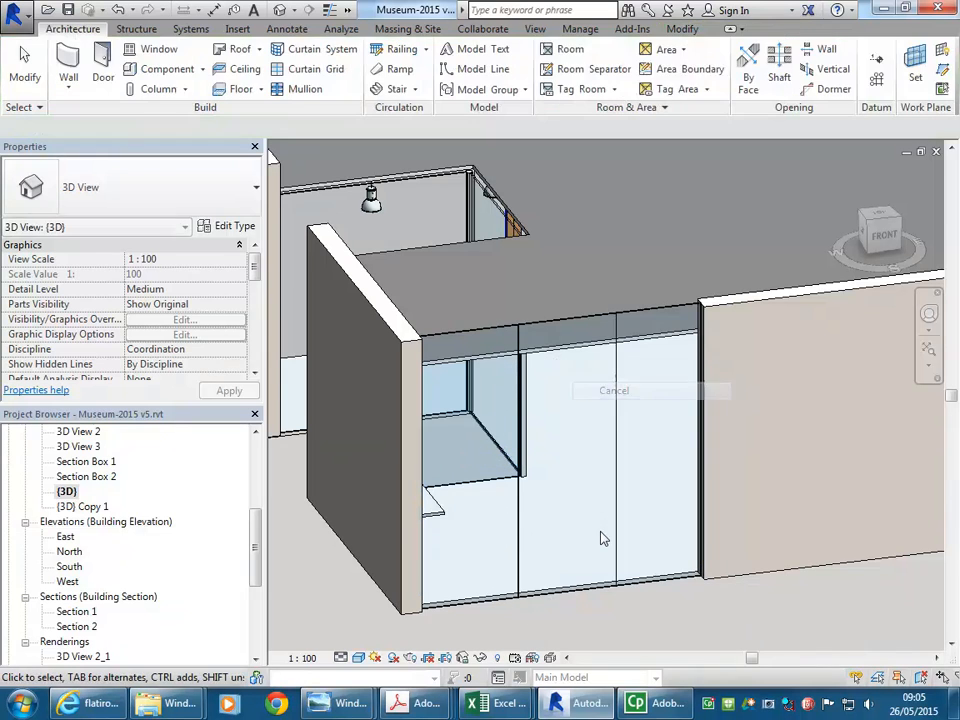
click(520, 545)
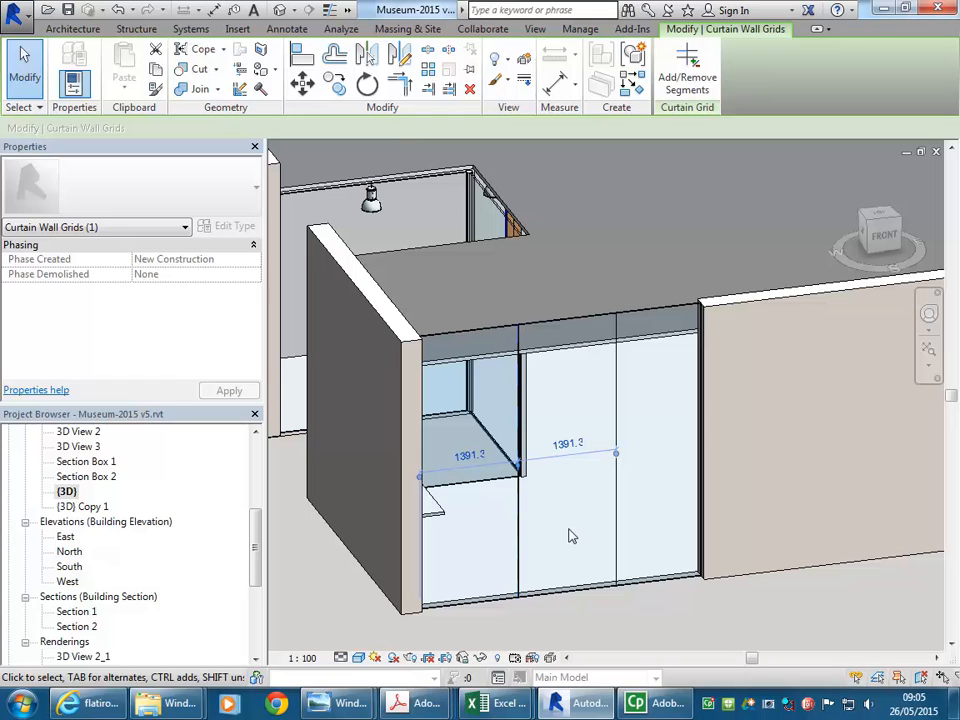
key(Escape)
Open the Ground Floor plan at the front curtain wall, showing its two new grid lines and both adjoining walls.
scroll(245, 500, up, 5)
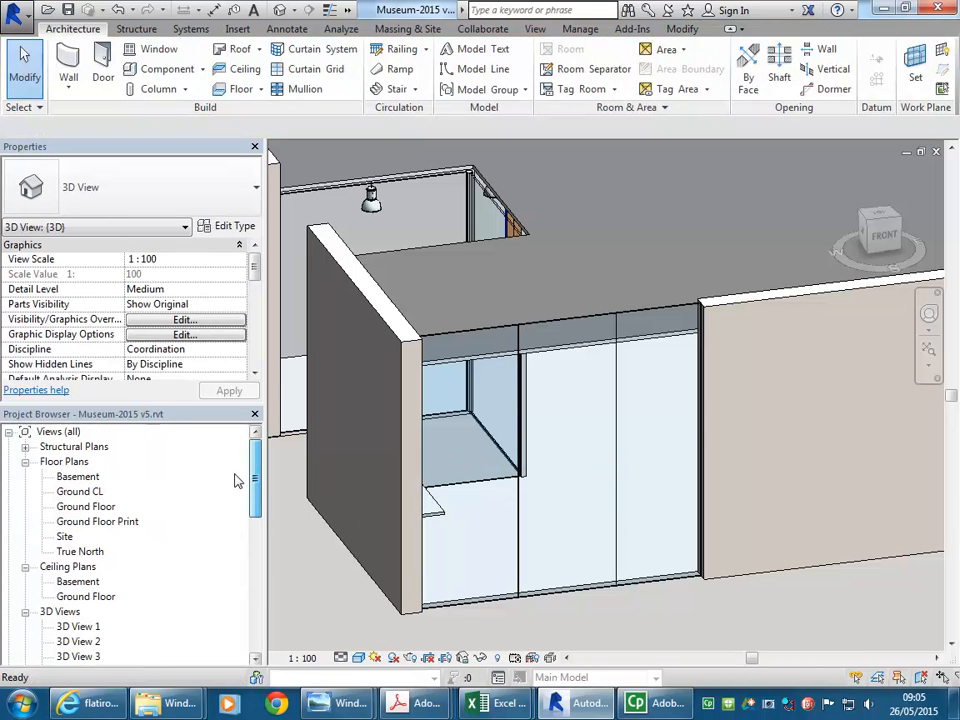
double_click(86, 507)
scroll(499, 448, down, 3)
scroll(439, 444, up, 3)
scroll(534, 499, up, 4)
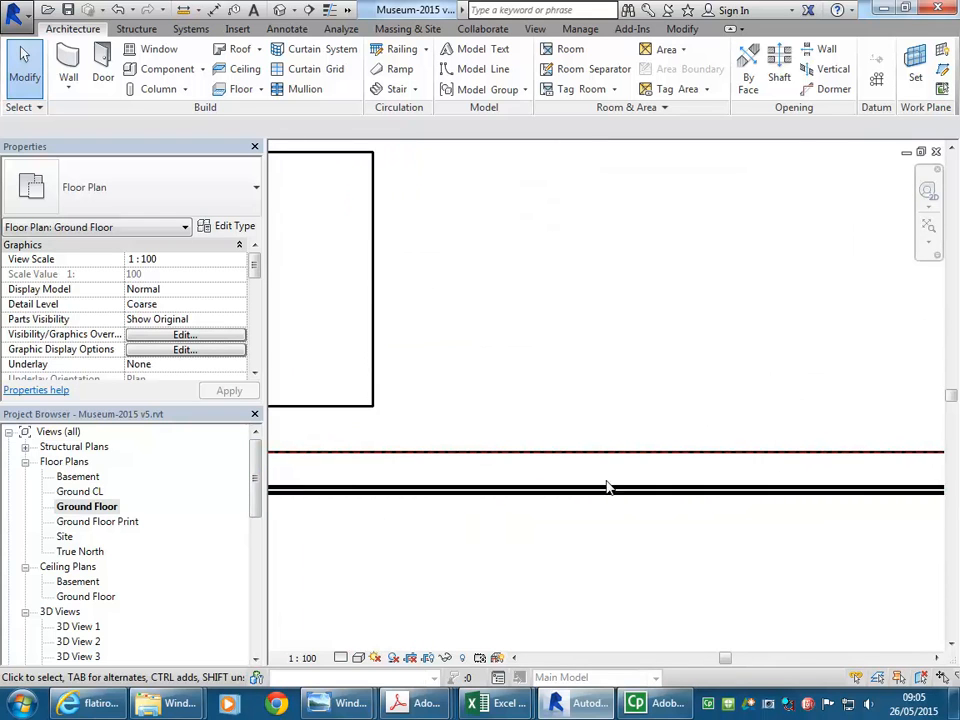
middle_drag(618, 515, 540, 519)
scroll(540, 519, up, 1)
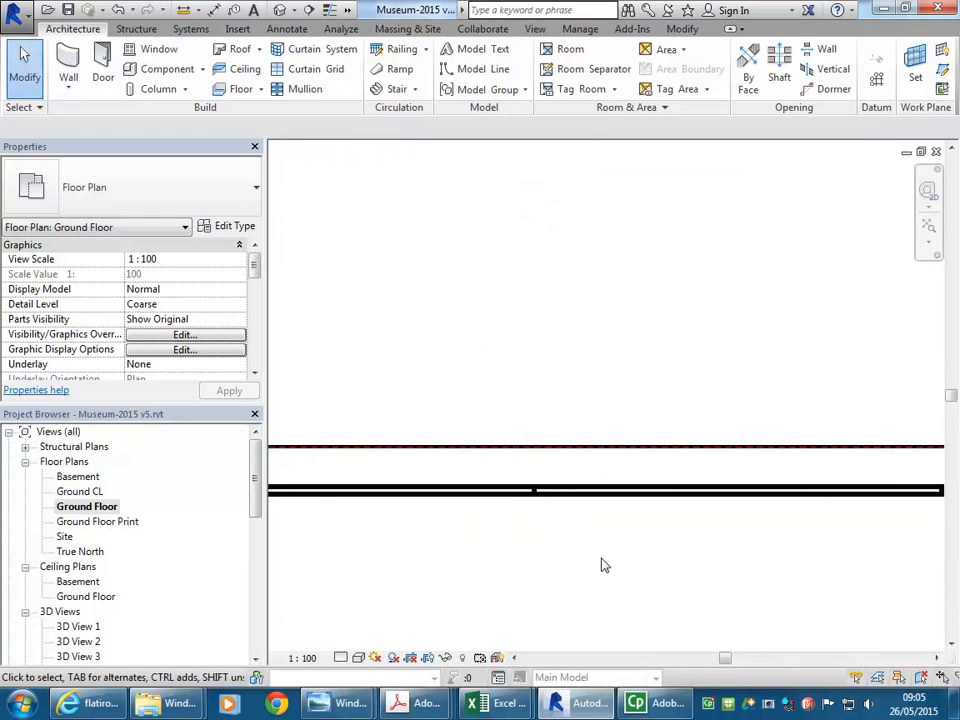
scroll(601, 558, down, 3)
middle_drag(601, 558, 478, 473)
scroll(620, 524, down, 1)
middle_drag(620, 524, 656, 521)
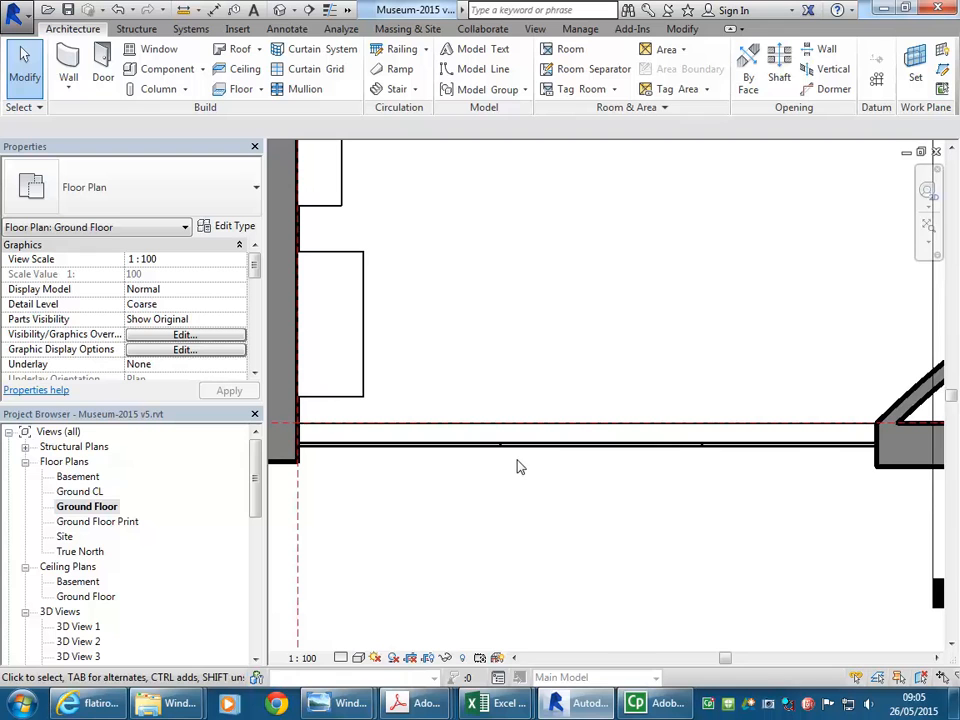
Place an aligned dimension string below the front curtain wall, spanning both adjoining wall faces and its two vertical grid lines.
click(214, 11)
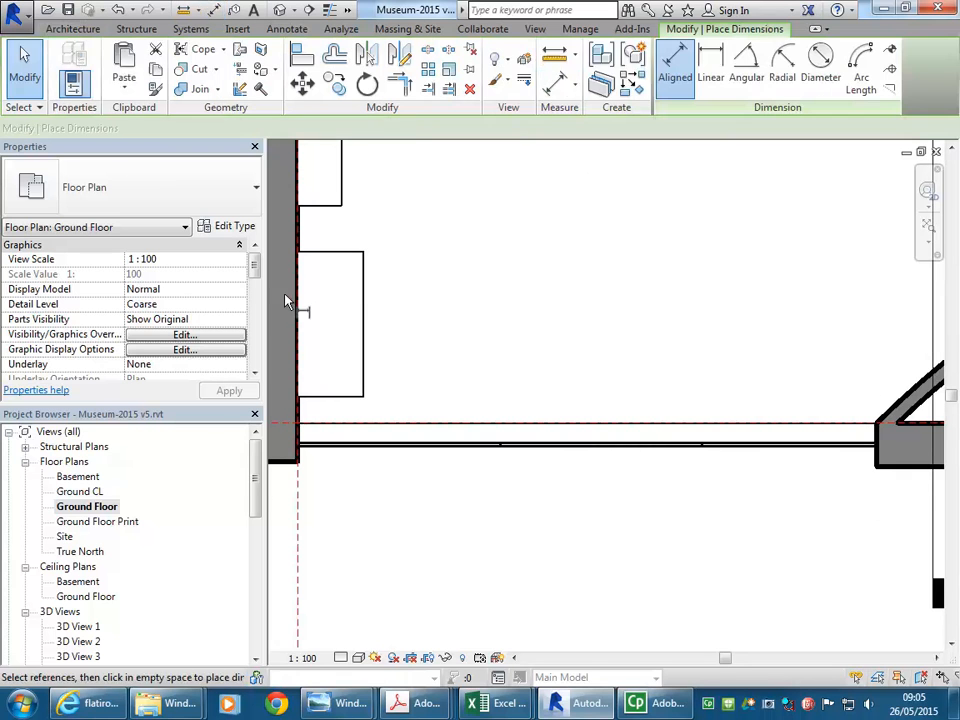
click(298, 505)
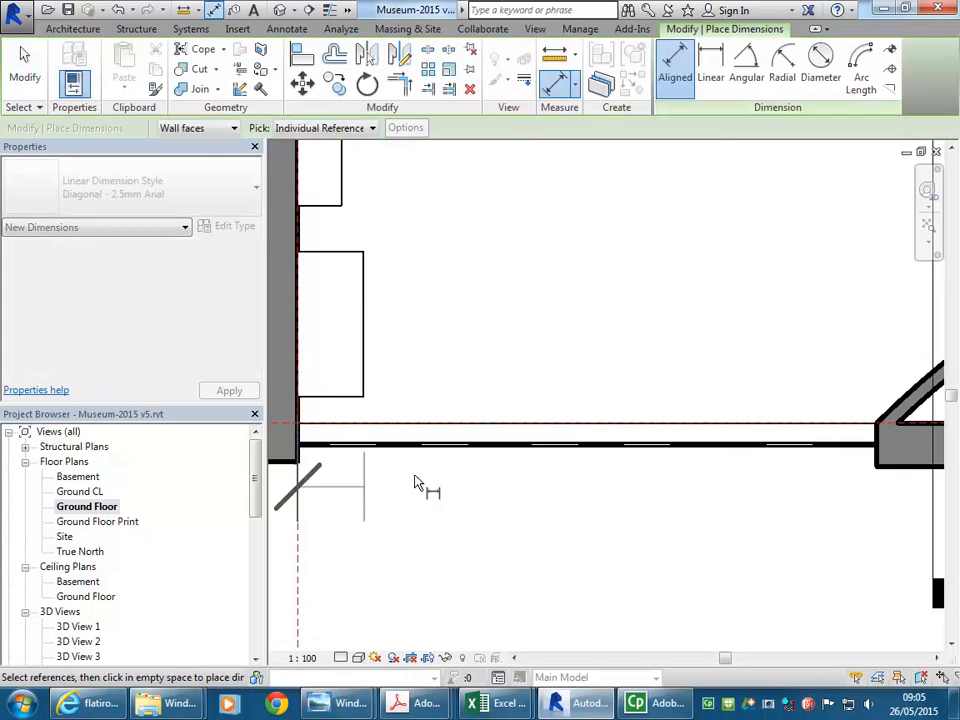
scroll(510, 451, up, 4)
click(476, 454)
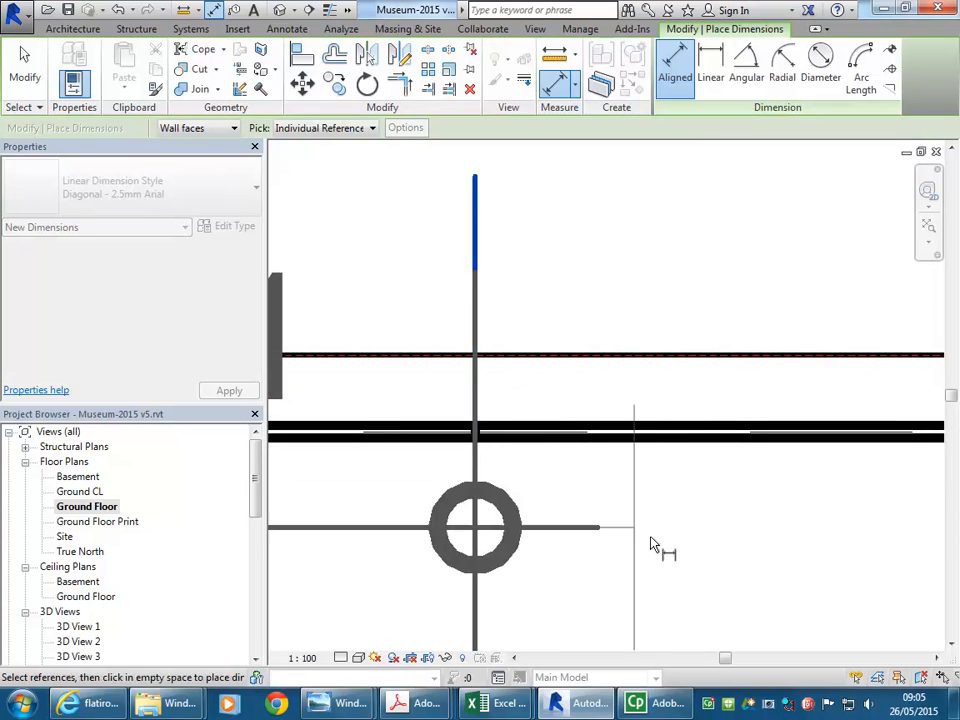
scroll(711, 545, down, 2)
middle_drag(711, 545, 478, 489)
scroll(693, 493, down, 1)
middle_drag(693, 493, 498, 487)
scroll(498, 487, up, 2)
click(523, 469)
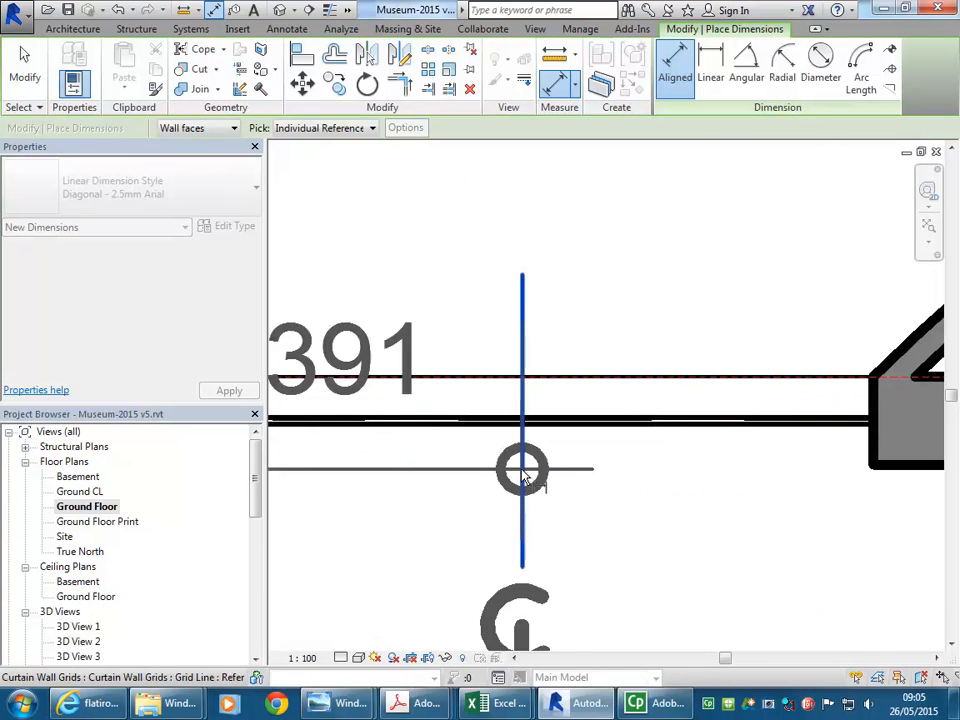
scroll(608, 511, down, 1)
middle_drag(608, 511, 397, 491)
scroll(496, 489, up, 1)
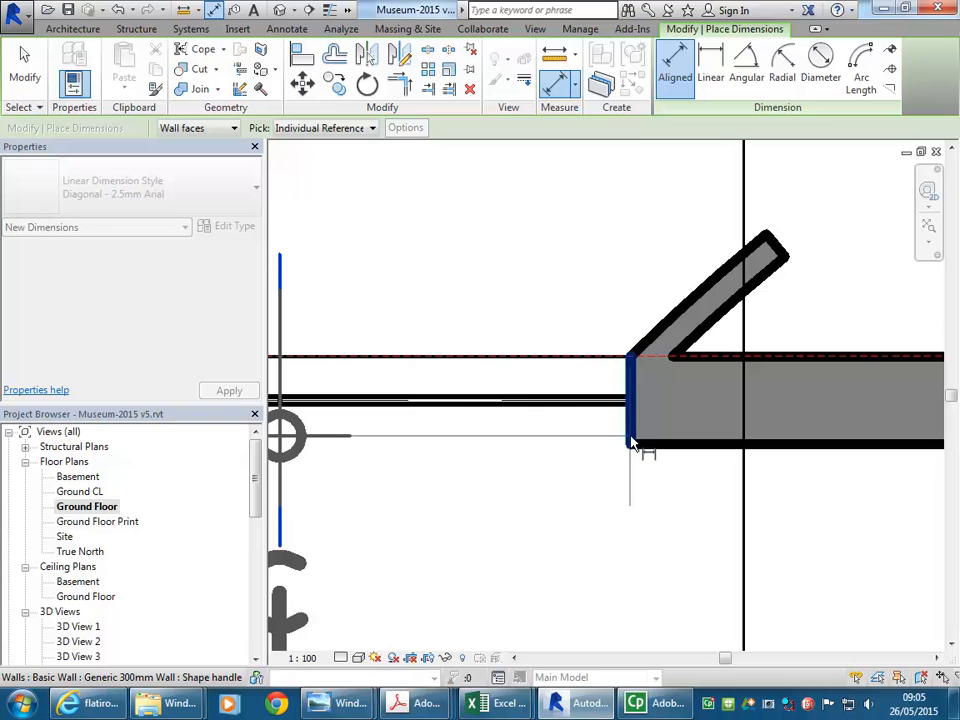
click(632, 445)
scroll(574, 553, down, 3)
middle_drag(574, 553, 666, 409)
click(602, 540)
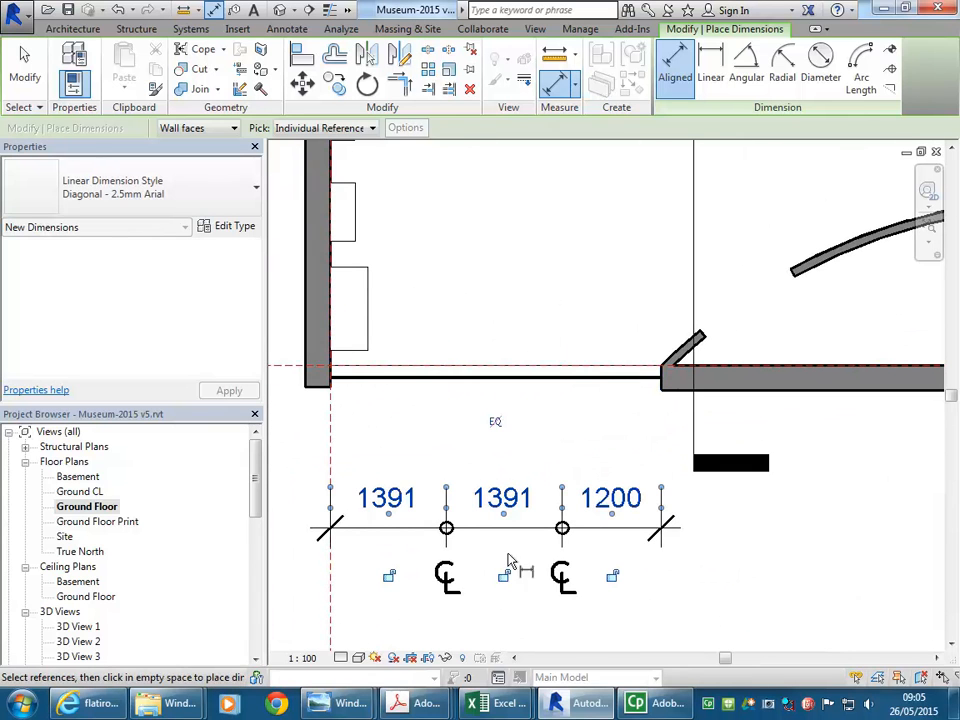
Apply the EQ constraint to the front curtain wall's dimension string so its three bays become equal.
click(497, 577)
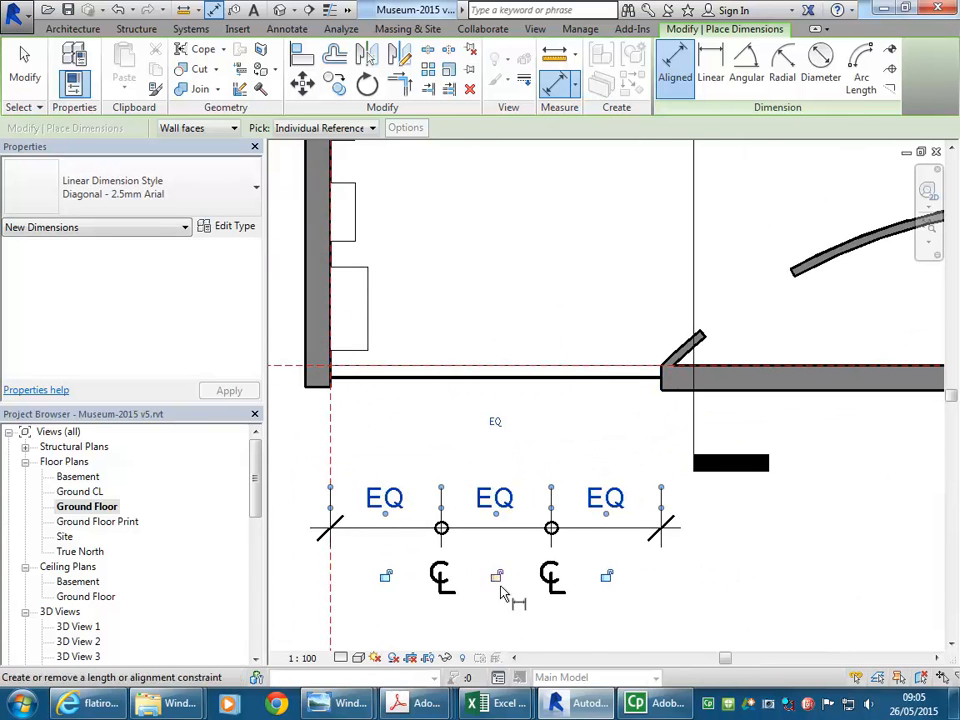
right_click(504, 217)
click(550, 228)
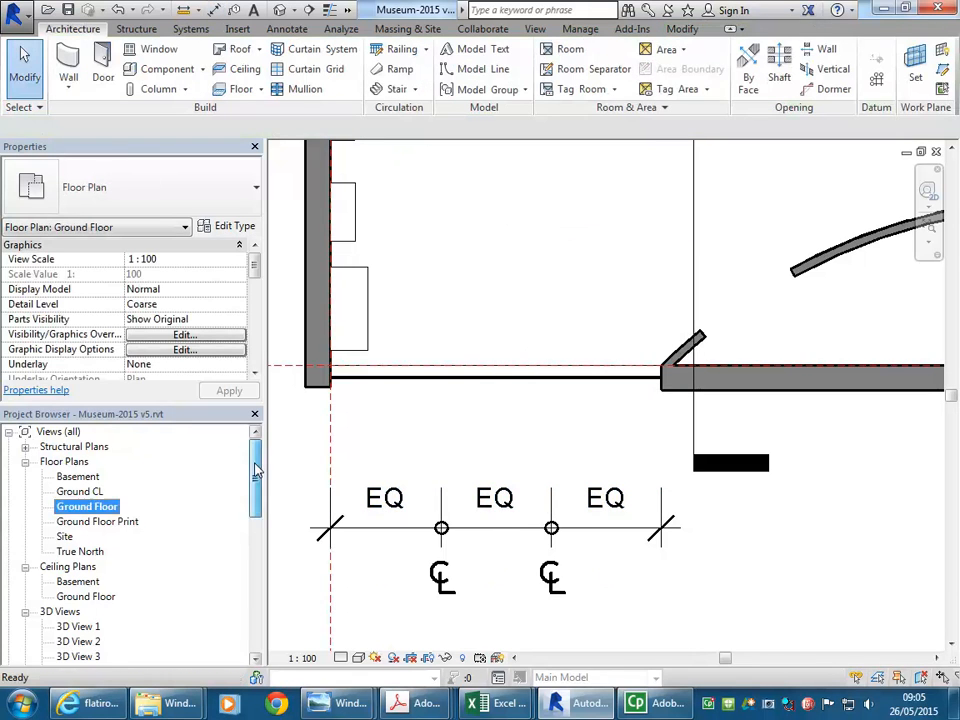
In the {3D} view, place Rectangular Mullion 30mm Square mullions on both vertical grid lines of the front curtain wall.
drag(256, 470, 225, 540)
double_click(64, 491)
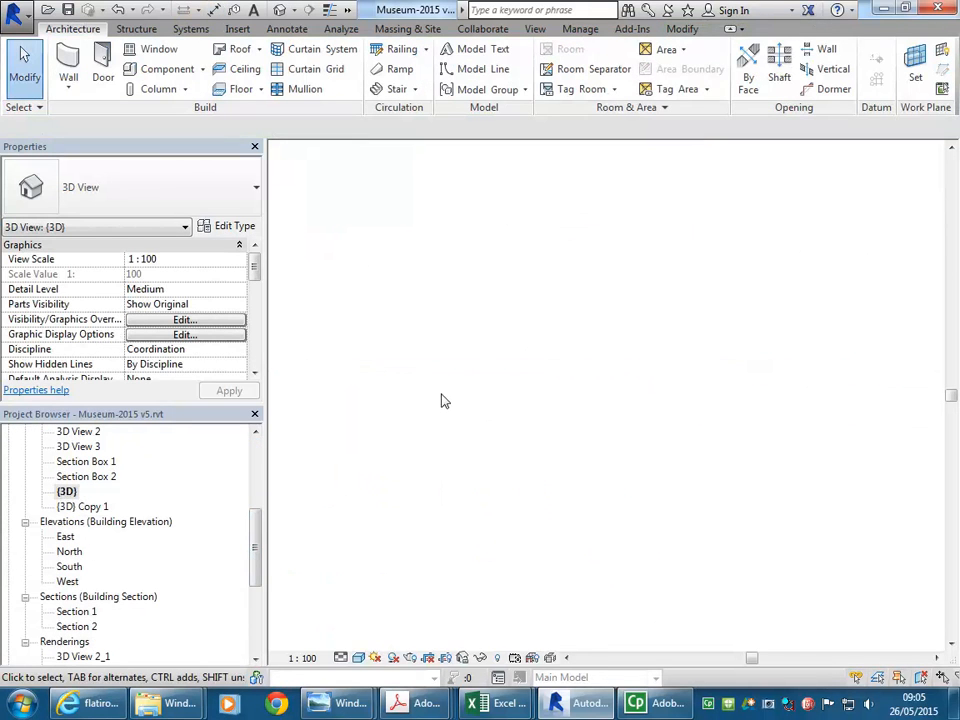
right_click(441, 394)
click(659, 454)
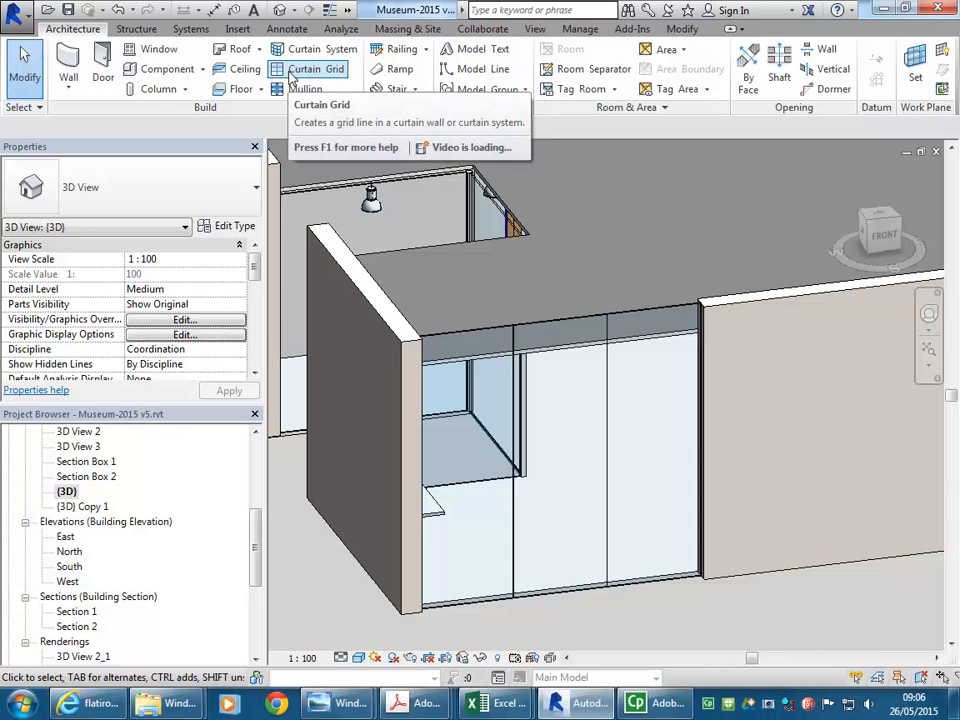
click(295, 89)
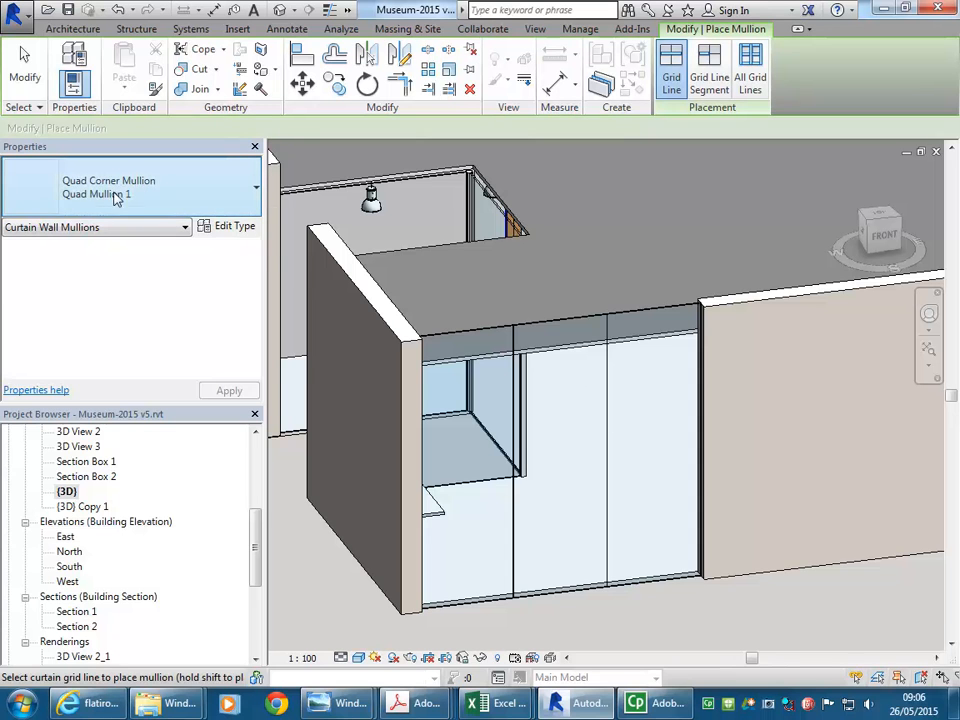
click(152, 197)
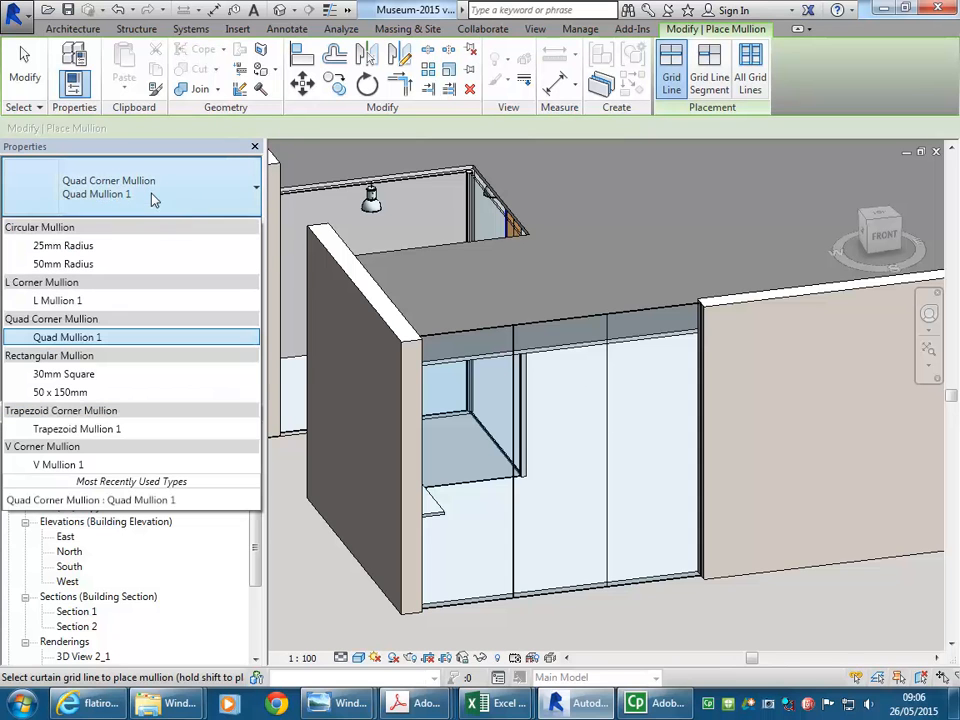
click(64, 378)
click(618, 464)
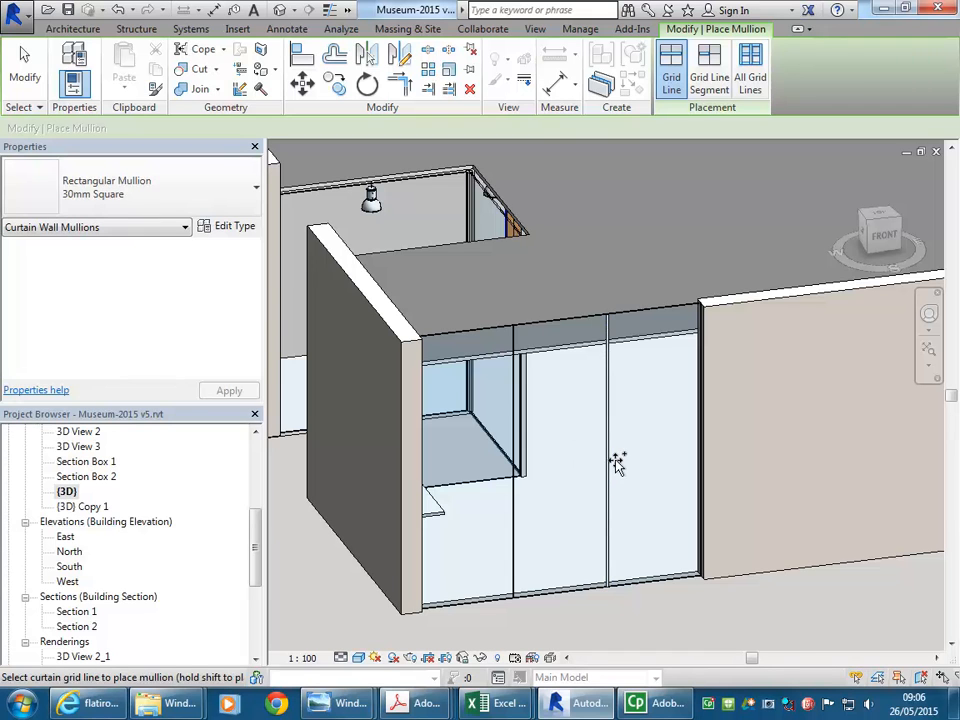
click(515, 528)
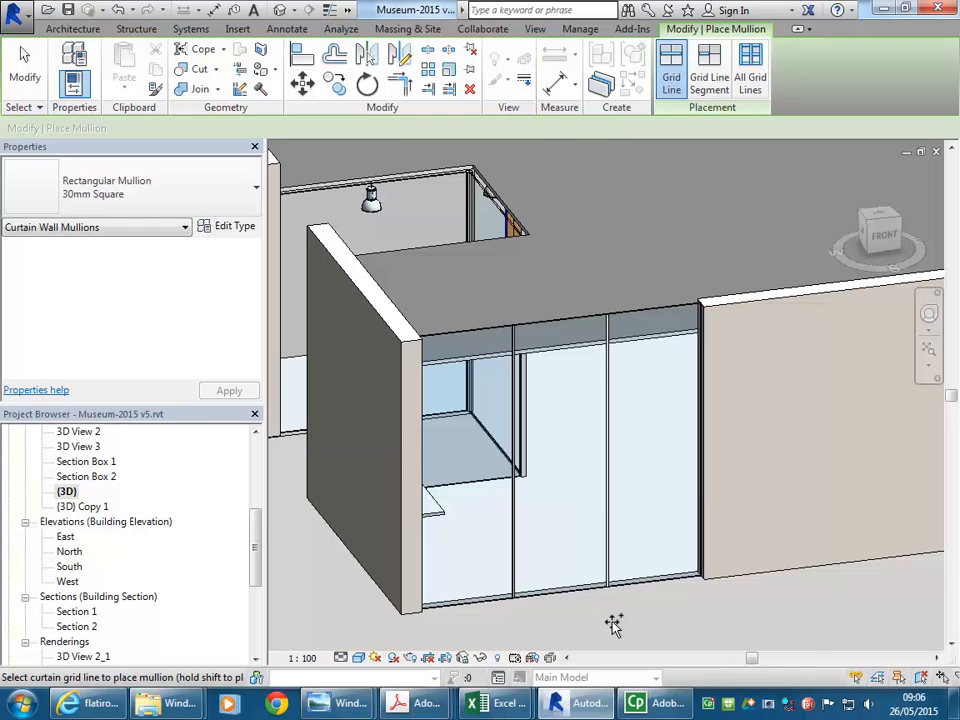
right_click(585, 505)
click(626, 282)
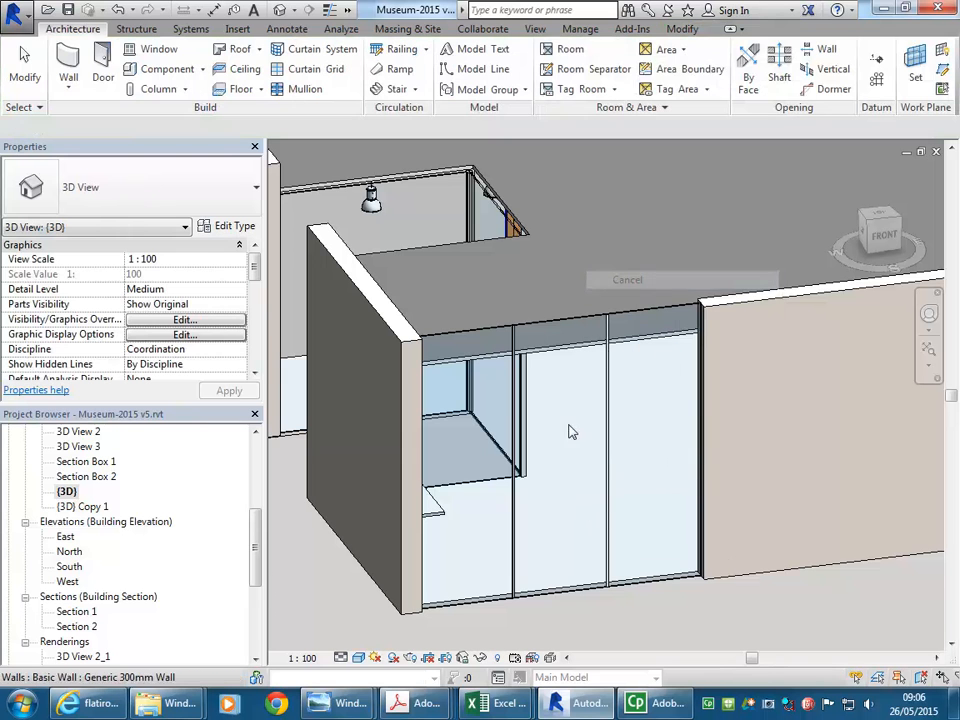
right_click(572, 431)
click(605, 436)
Examine the new mullions on the front curtain wall from close up and from an overall angle.
scroll(545, 596, up, 5)
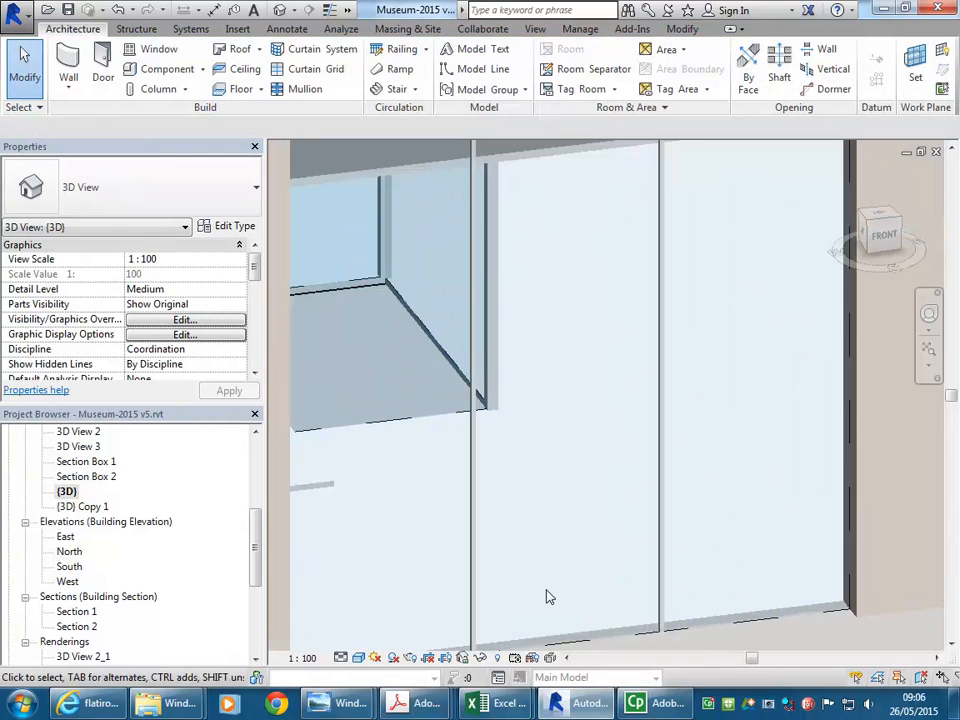
middle_drag(550, 556, 555, 506)
scroll(556, 505, up, 1)
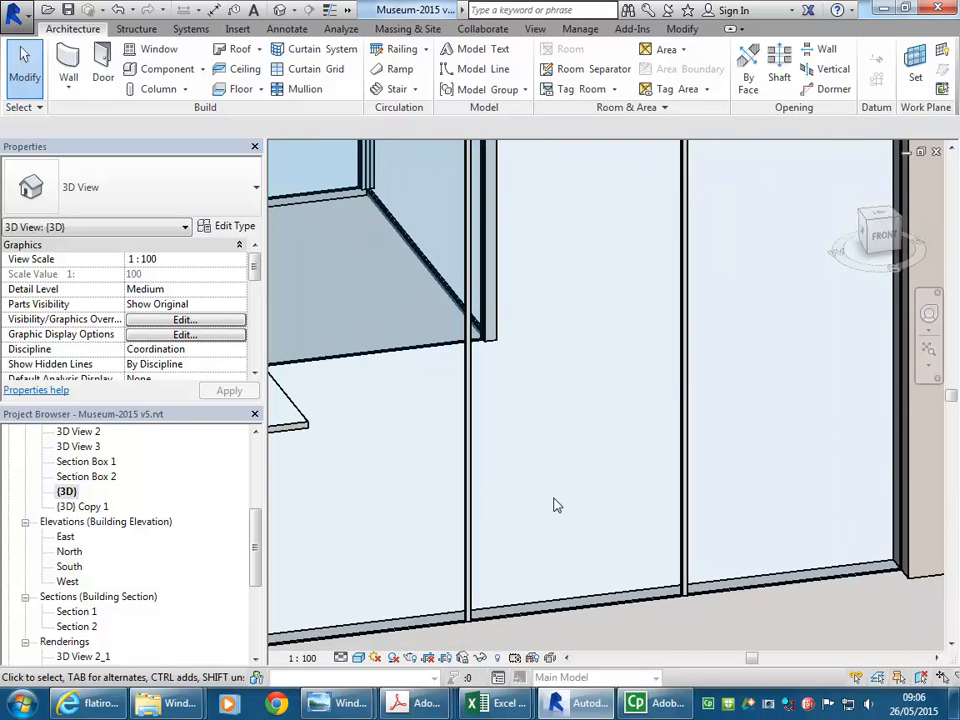
scroll(555, 505, down, 3)
shift+middle_drag(553, 506, 618, 589)
scroll(584, 549, up, 1)
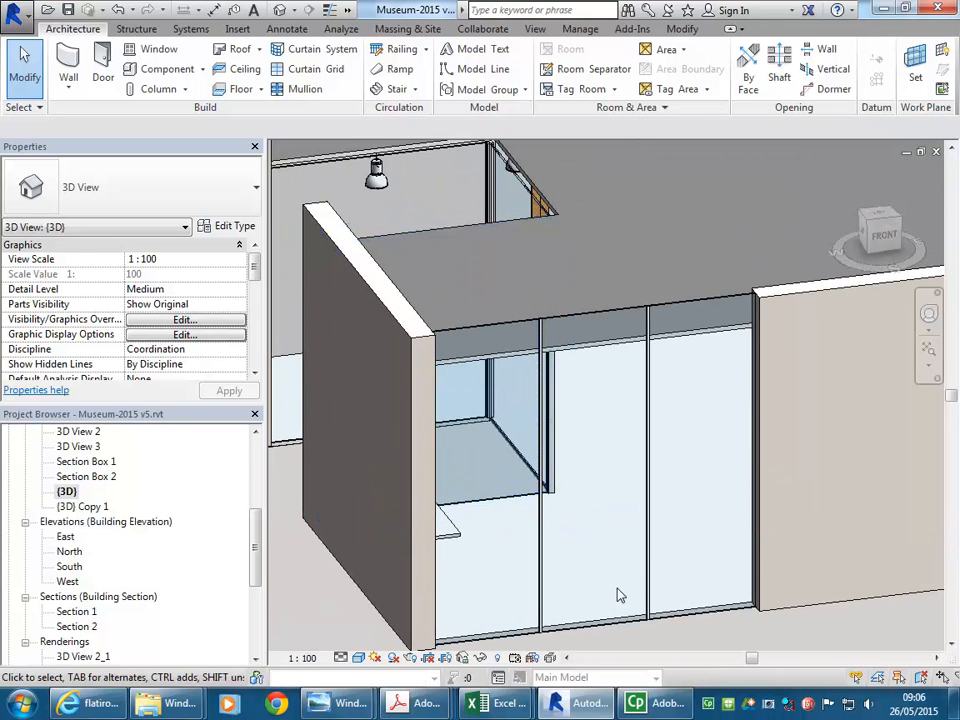
click(581, 321)
key(Escape)
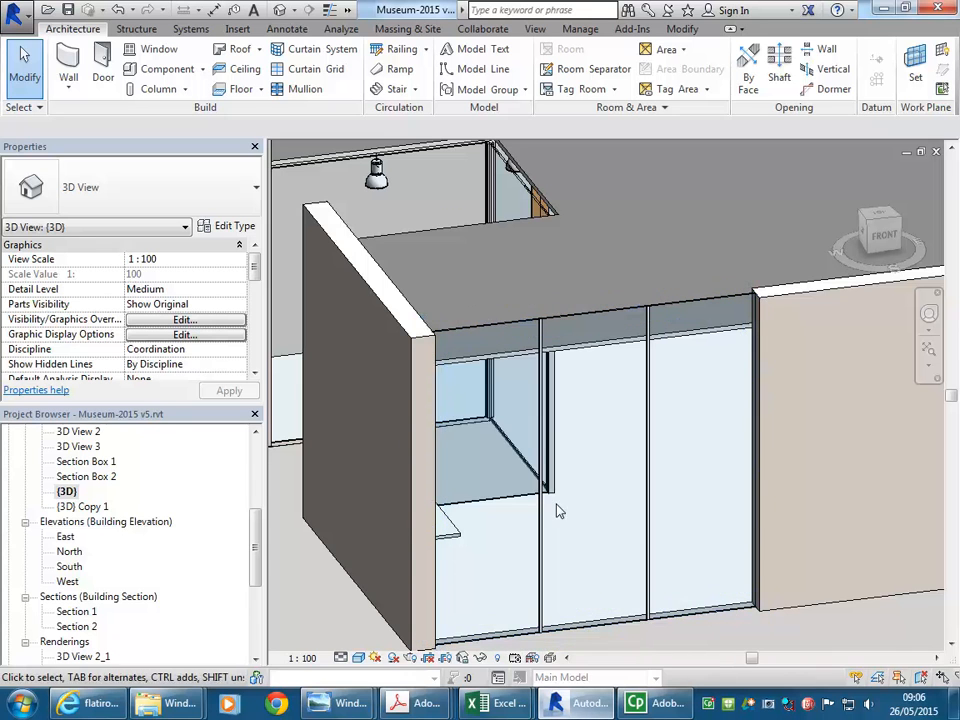
Try the Maximum Spacing layout for the vertical grid in the back recess curtain wall's type properties, discarding the change.
scroll(465, 318, down, 1)
middle_drag(470, 320, 523, 441)
scroll(448, 330, up, 3)
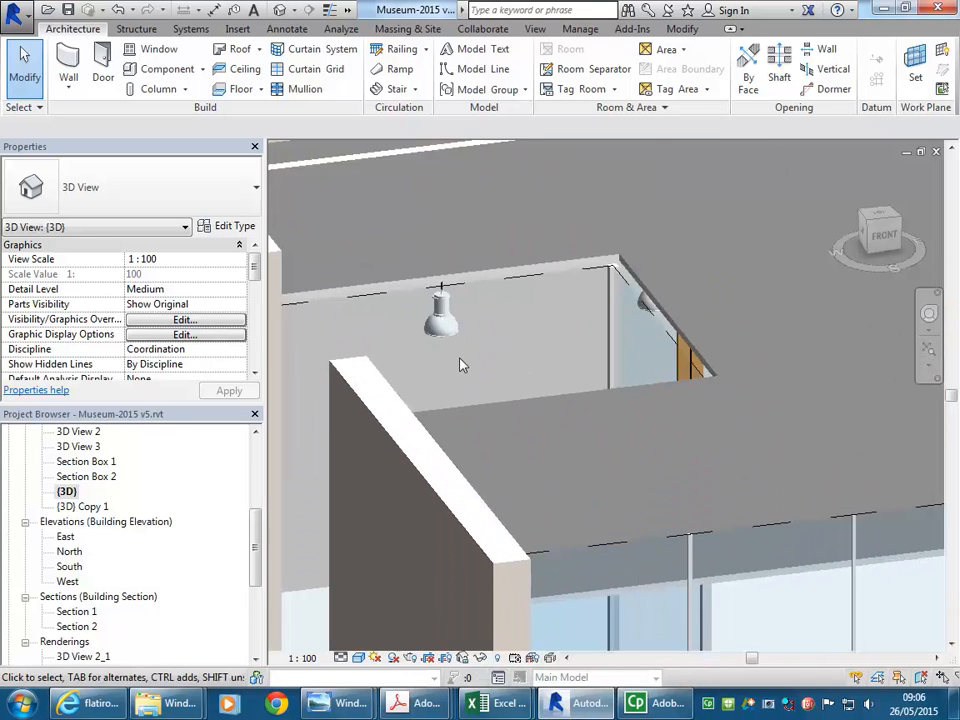
click(523, 283)
scroll(514, 326, down, 1)
middle_drag(514, 326, 485, 310)
scroll(446, 300, down, 2)
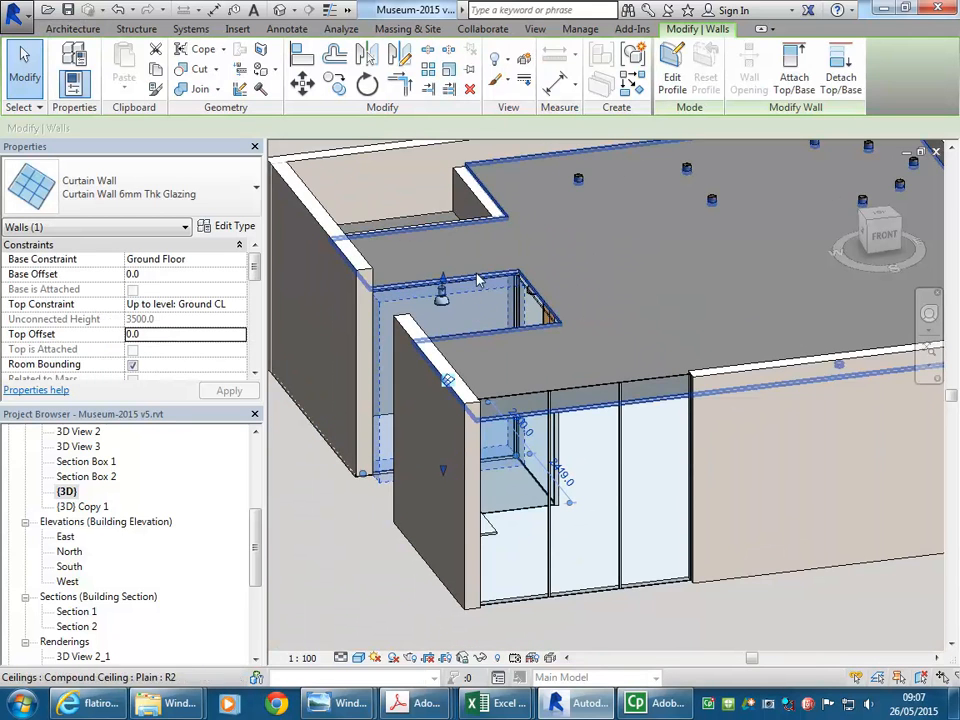
click(228, 227)
click(396, 316)
click(520, 317)
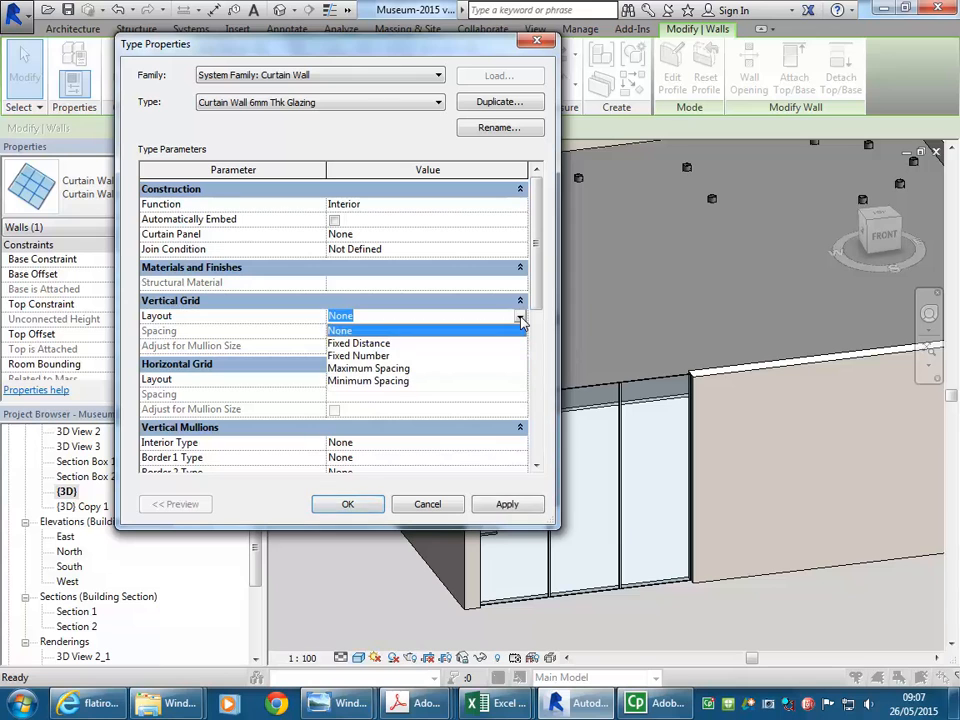
click(383, 369)
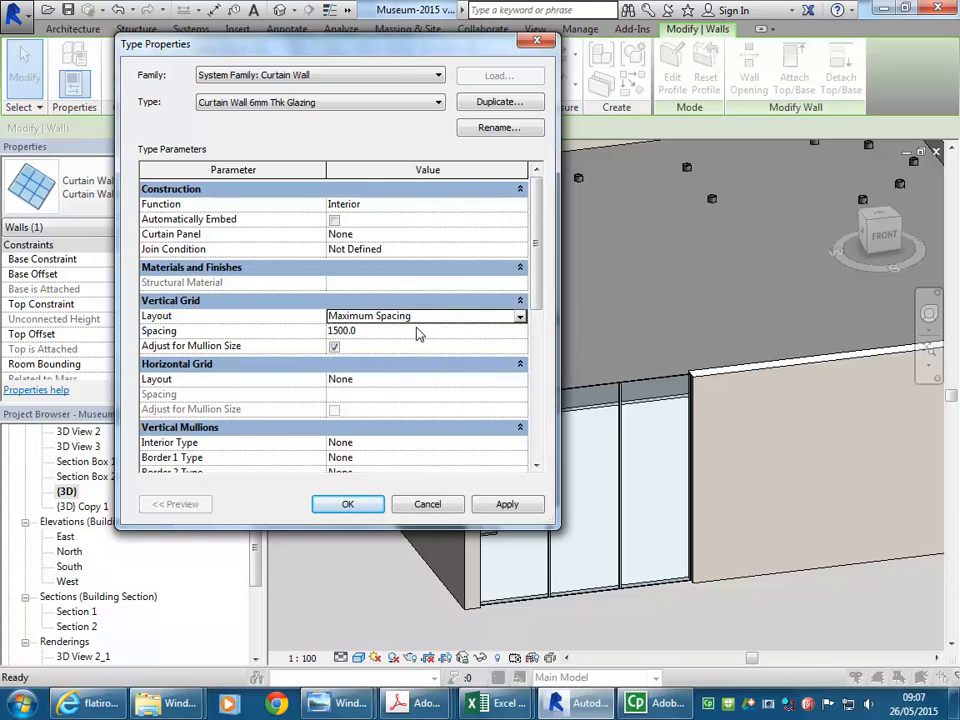
scroll(378, 356, down, 3)
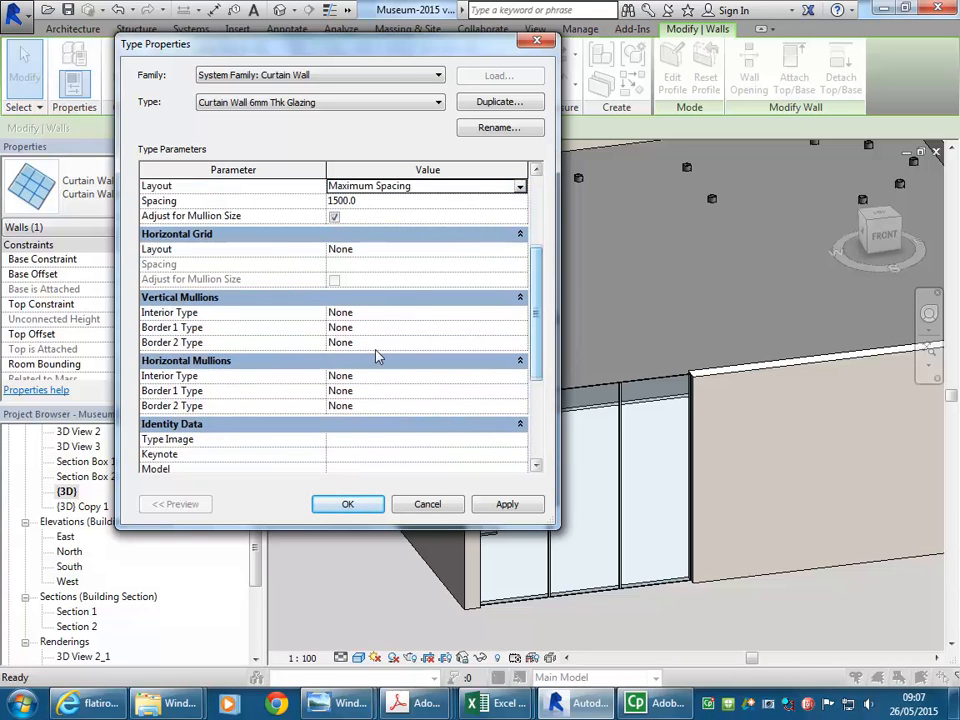
click(428, 505)
click(655, 620)
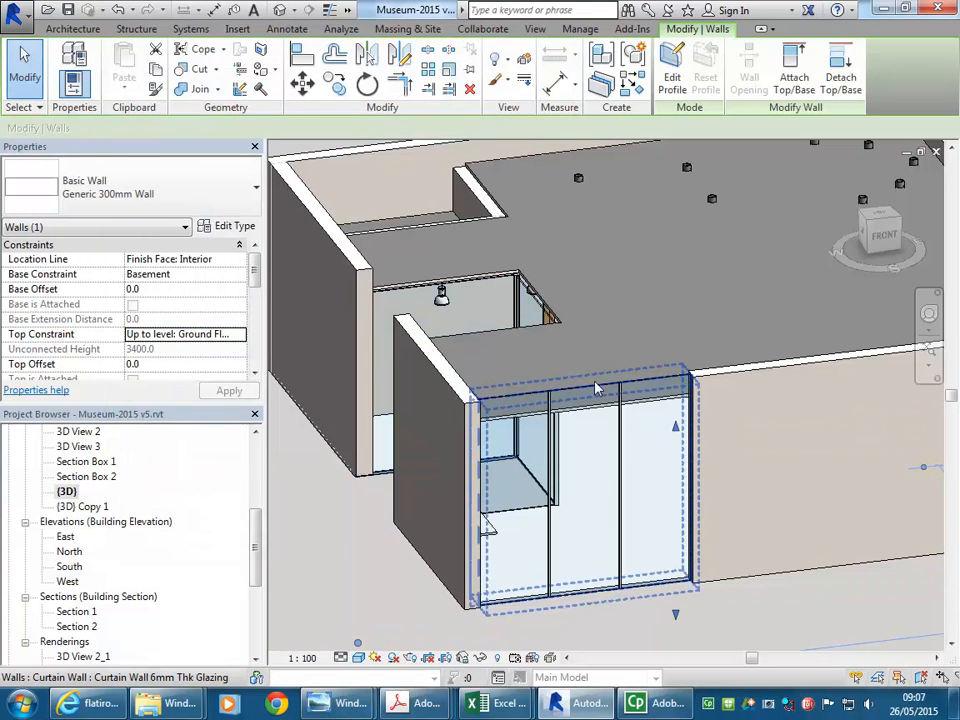
Add two vertical curtain grid lines to the back recess curtain wall, dividing it into three equal panels.
click(589, 390)
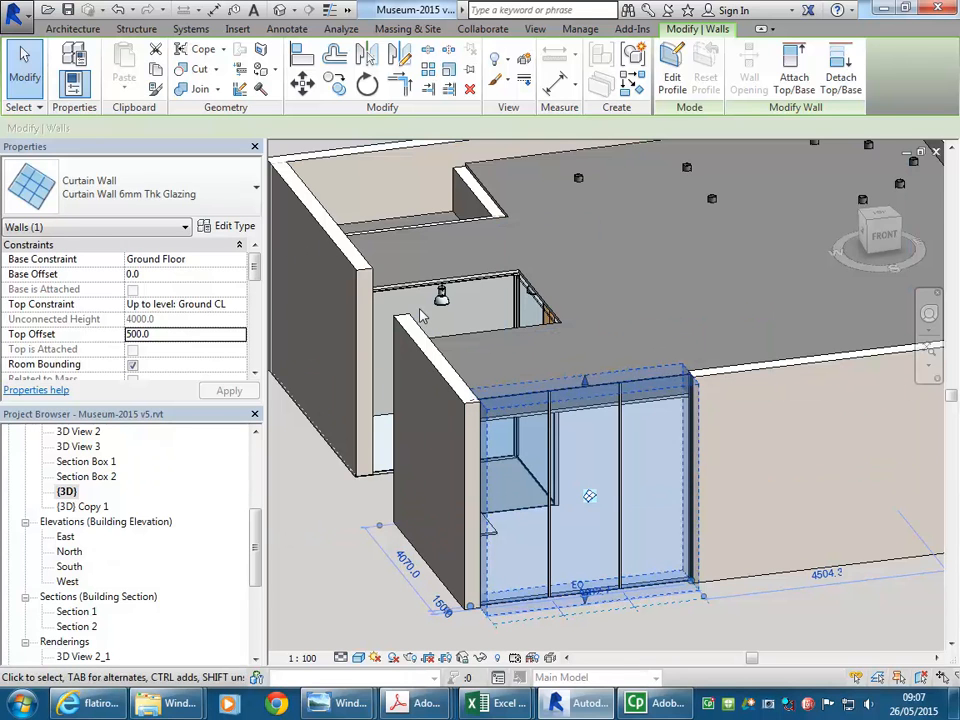
mouse_move(421, 316)
shift+middle_down()
mouse_move(435, 403)
mouse_move(424, 325)
shift+middle_up()
middle_drag(396, 265, 431, 388)
middle_drag(381, 341, 440, 415)
scroll(440, 415, up, 2)
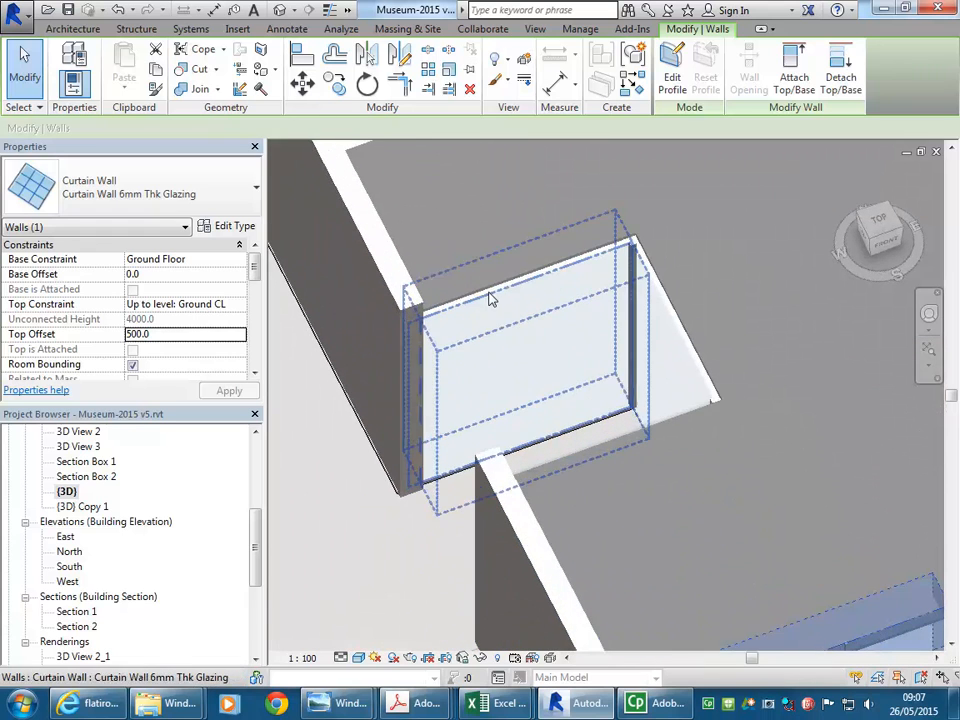
click(359, 510)
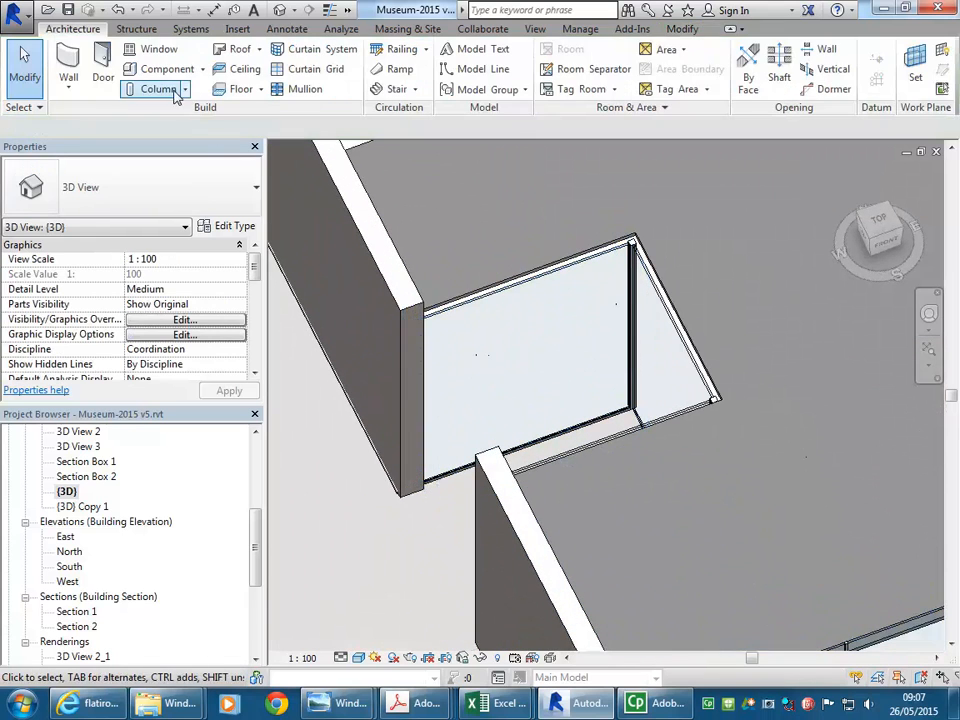
click(308, 70)
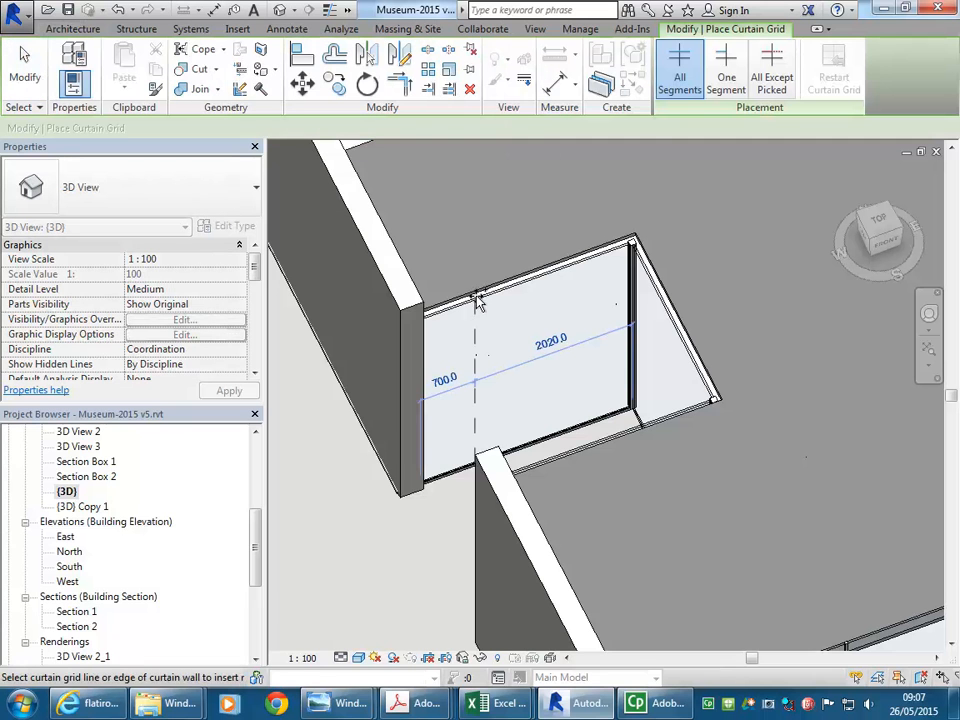
click(487, 302)
click(560, 276)
right_click(514, 316)
click(530, 319)
Place 30mm Square rectangular mullions on both vertical grid lines of the back recess curtain wall.
scroll(510, 367, up, 2)
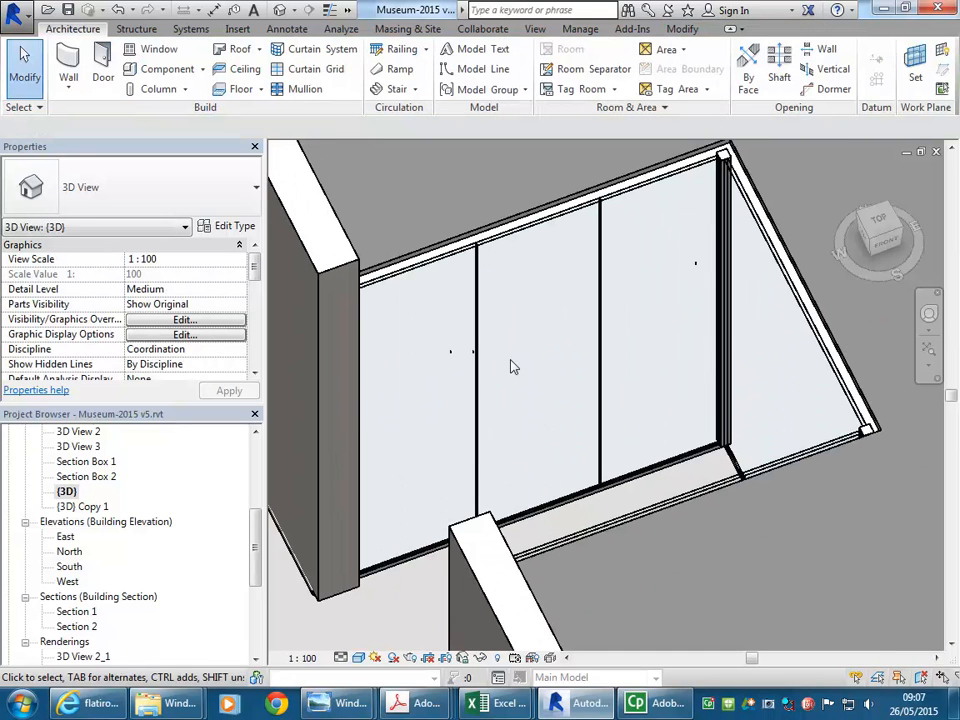
click(300, 90)
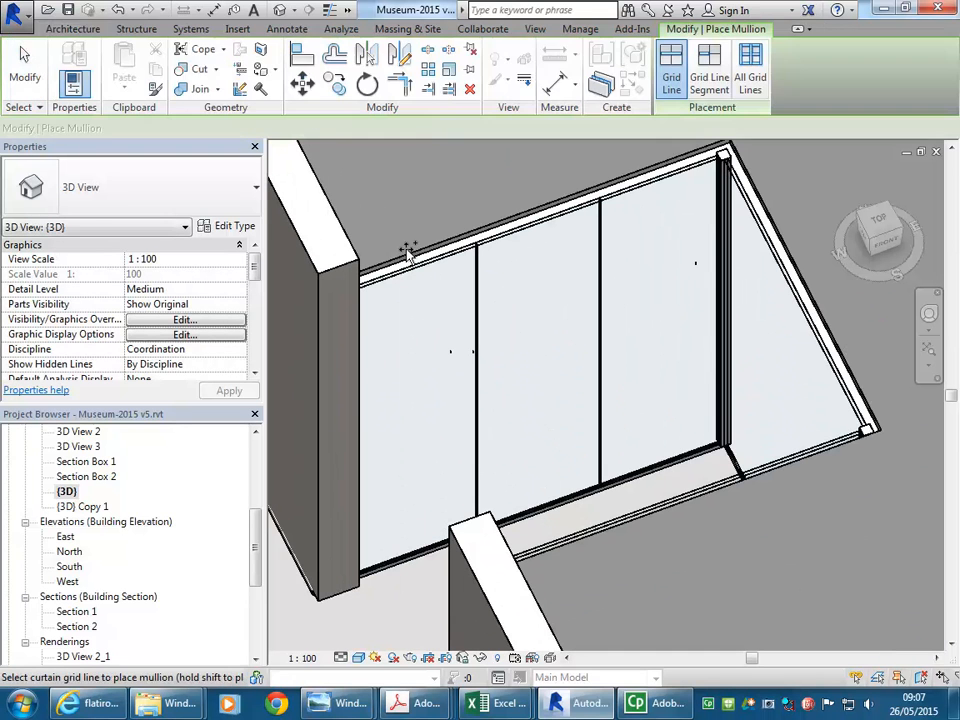
click(478, 300)
click(601, 269)
right_click(514, 296)
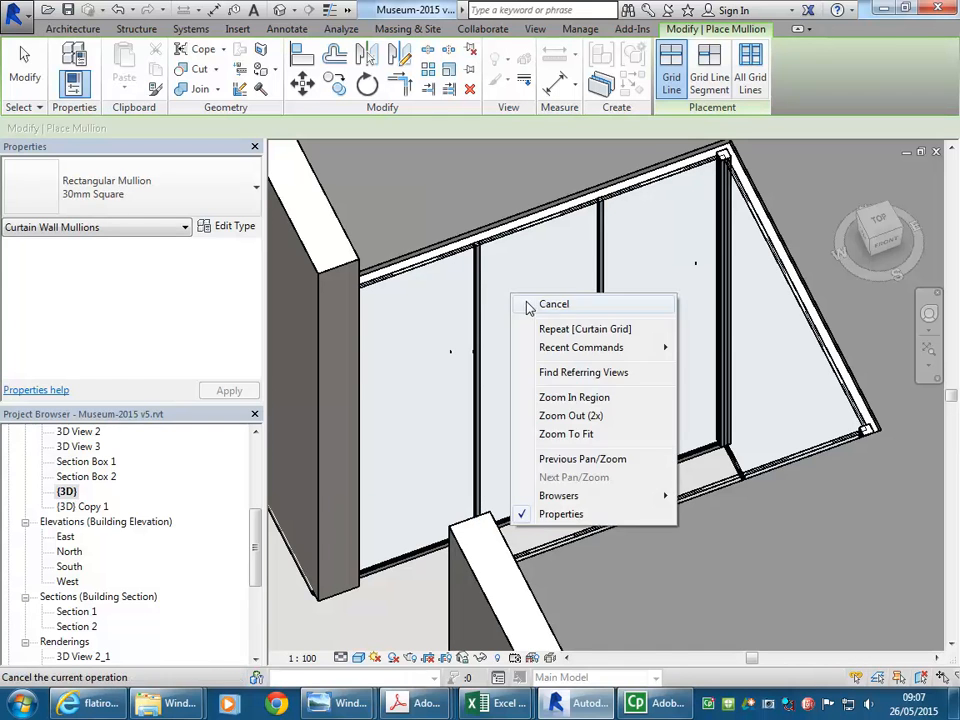
click(527, 304)
right_click(531, 306)
click(561, 324)
Examine the mullions of the recess and front curtain walls together, ending close to the front glazing.
scroll(480, 242, down, 3)
scroll(480, 242, down, 4)
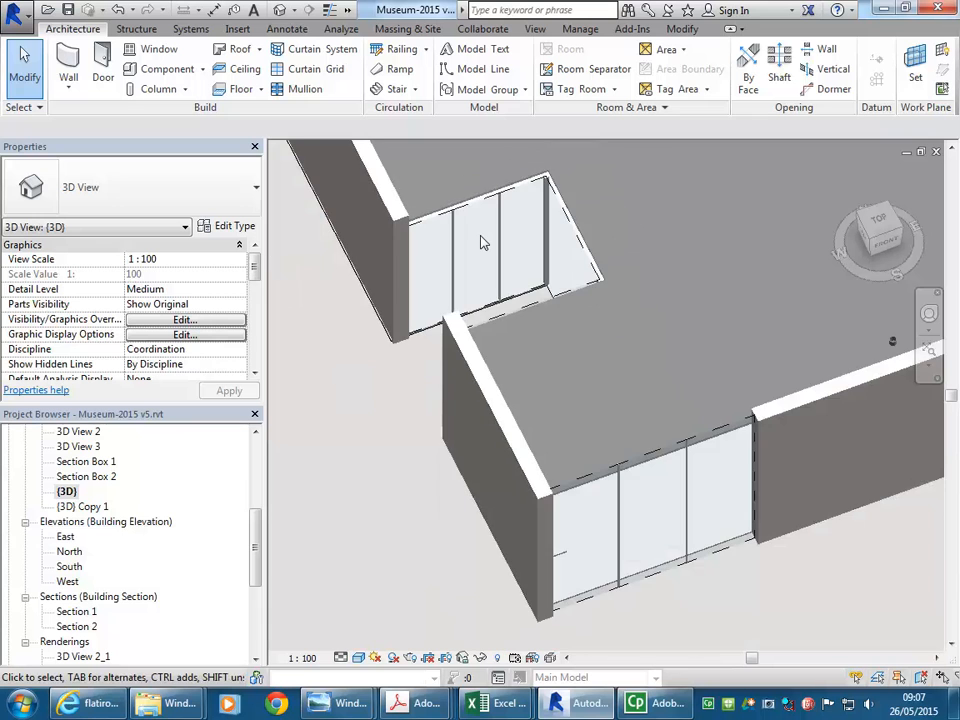
scroll(572, 497, up, 3)
shift+middle_drag(572, 497, 543, 443)
scroll(628, 446, up, 5)
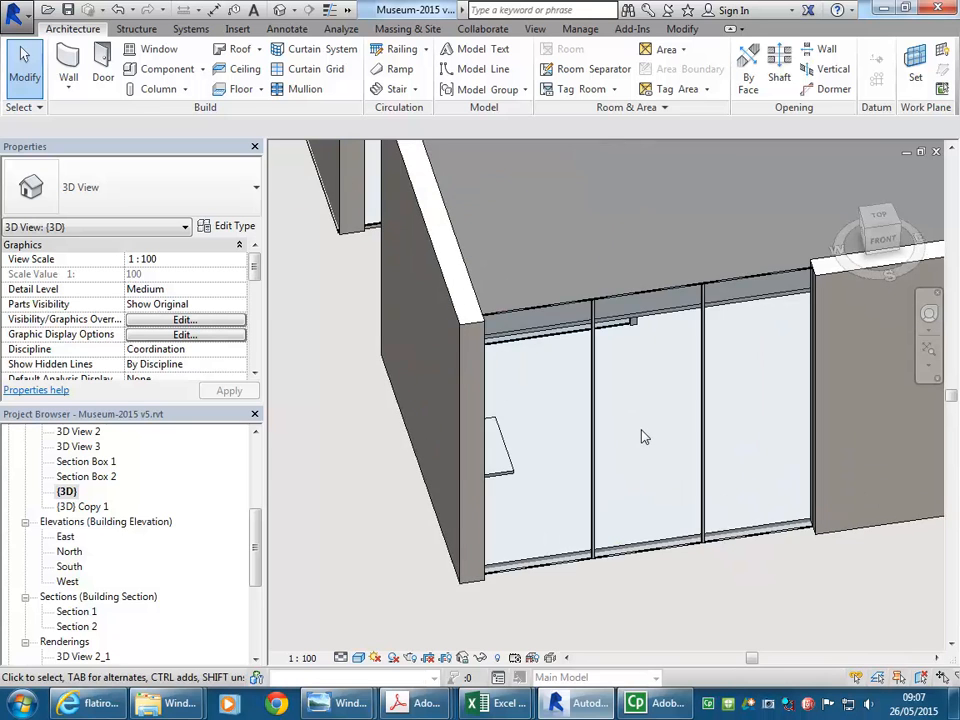
scroll(641, 435, up, 2)
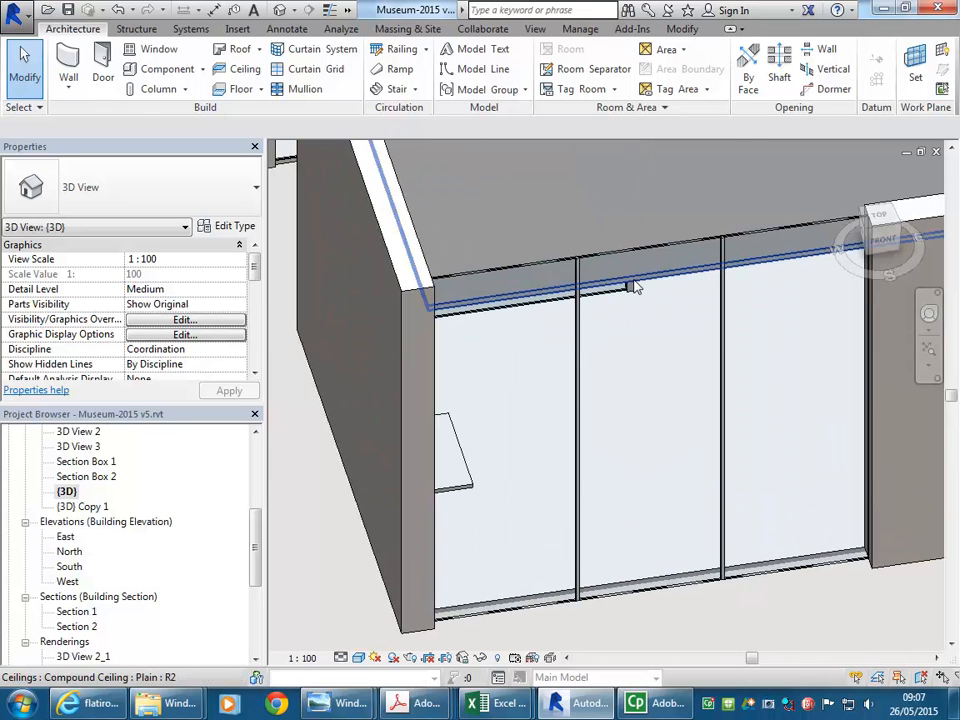
Set the front curtain wall's top offset to 0.0 so that it ends at the Ground CL level.
click(632, 287)
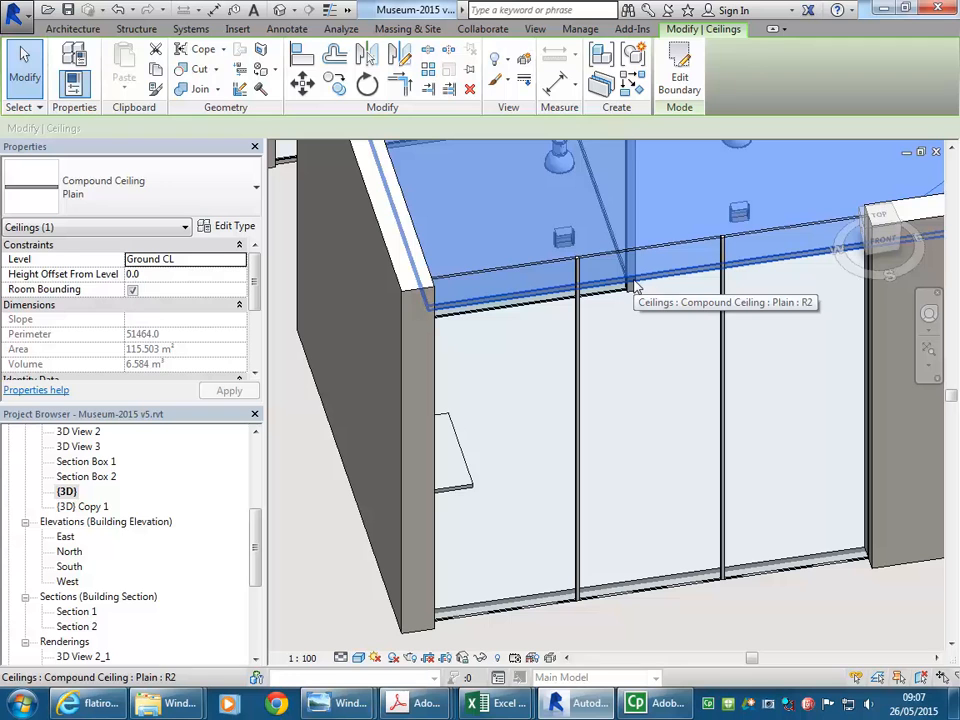
key(Escape)
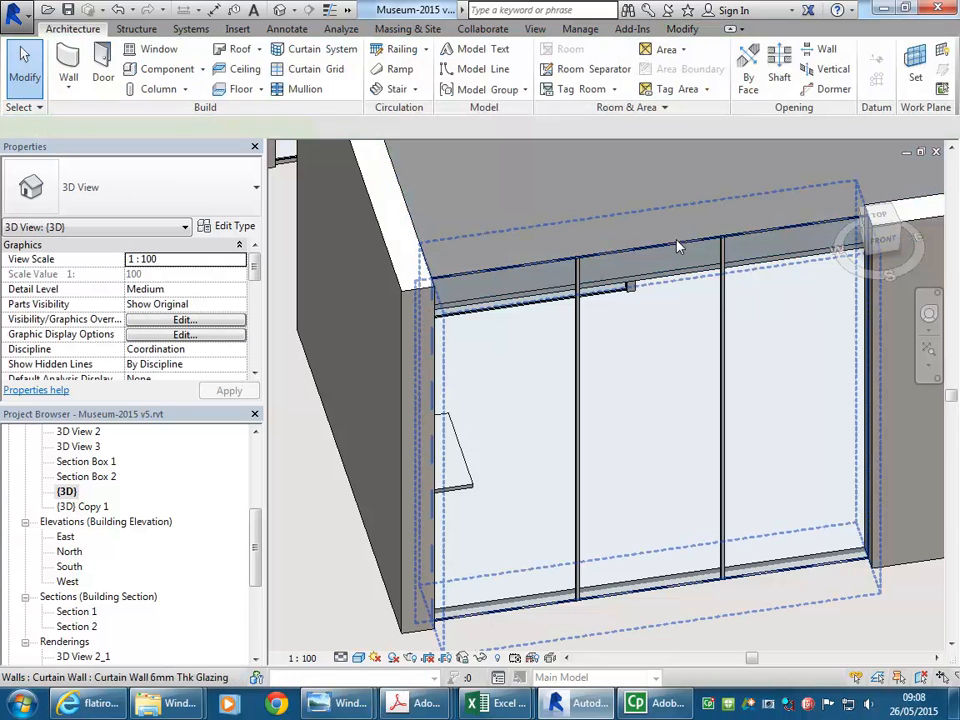
click(677, 246)
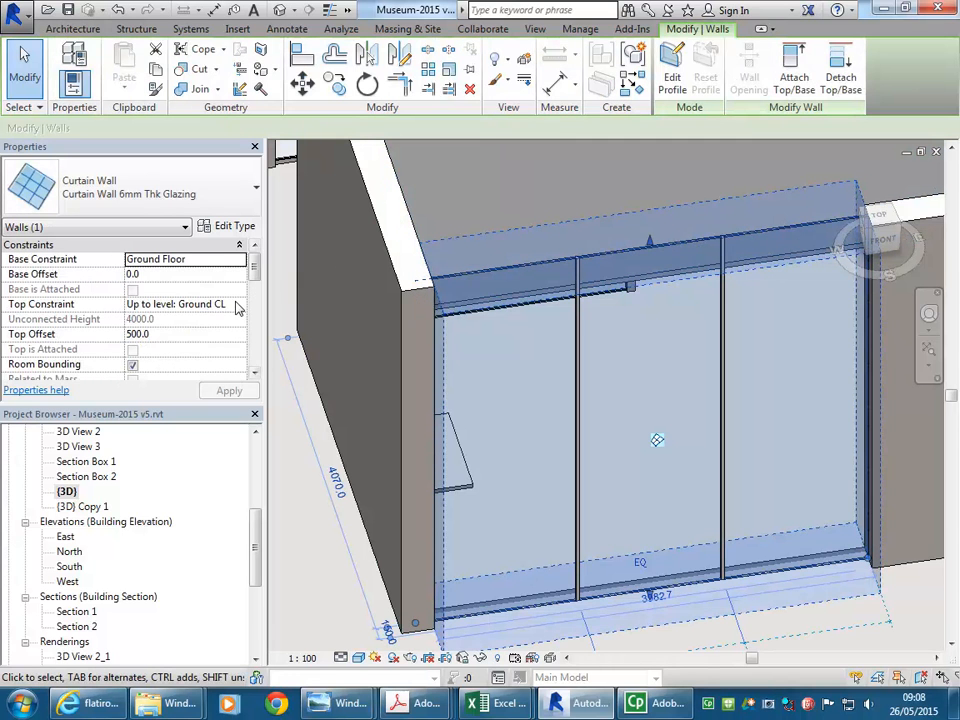
click(177, 336)
text(0)
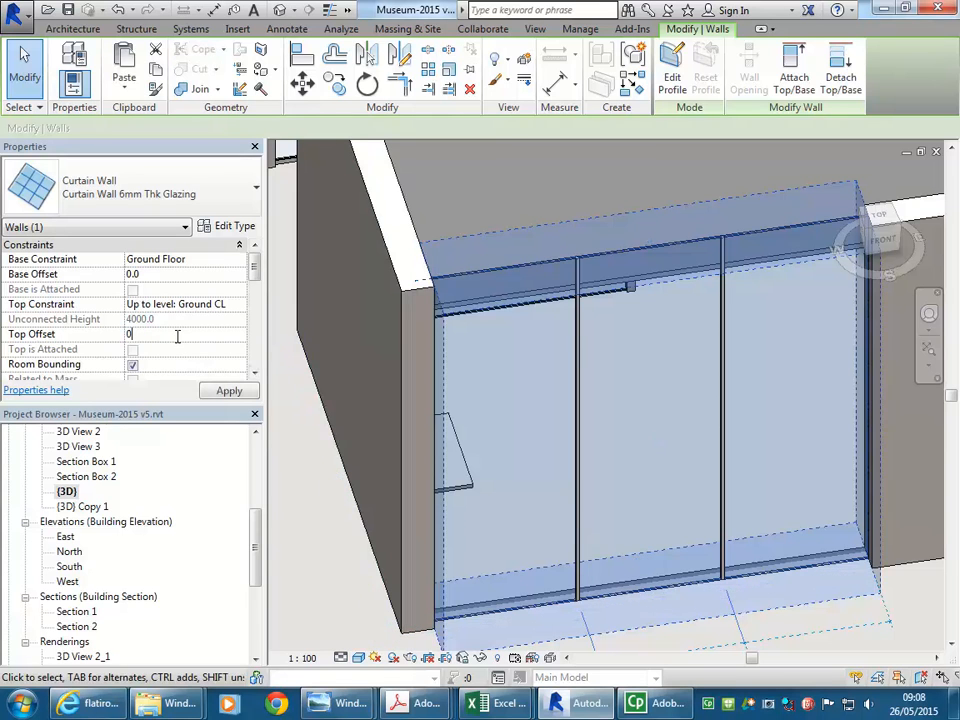
text(.0)
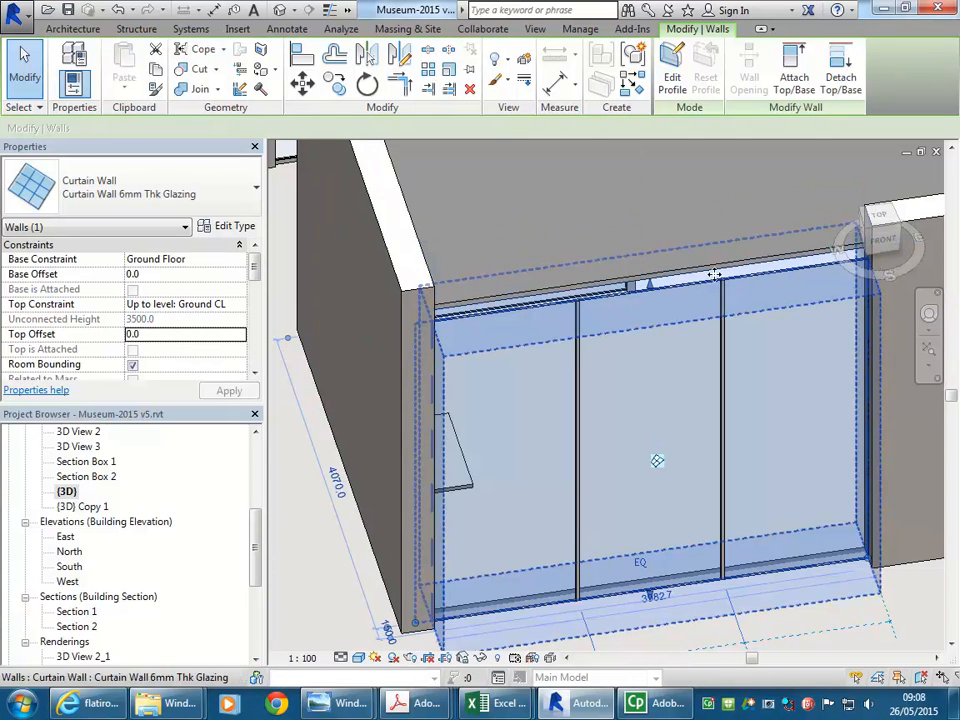
shift+middle_drag(714, 274, 675, 411)
key(Escape)
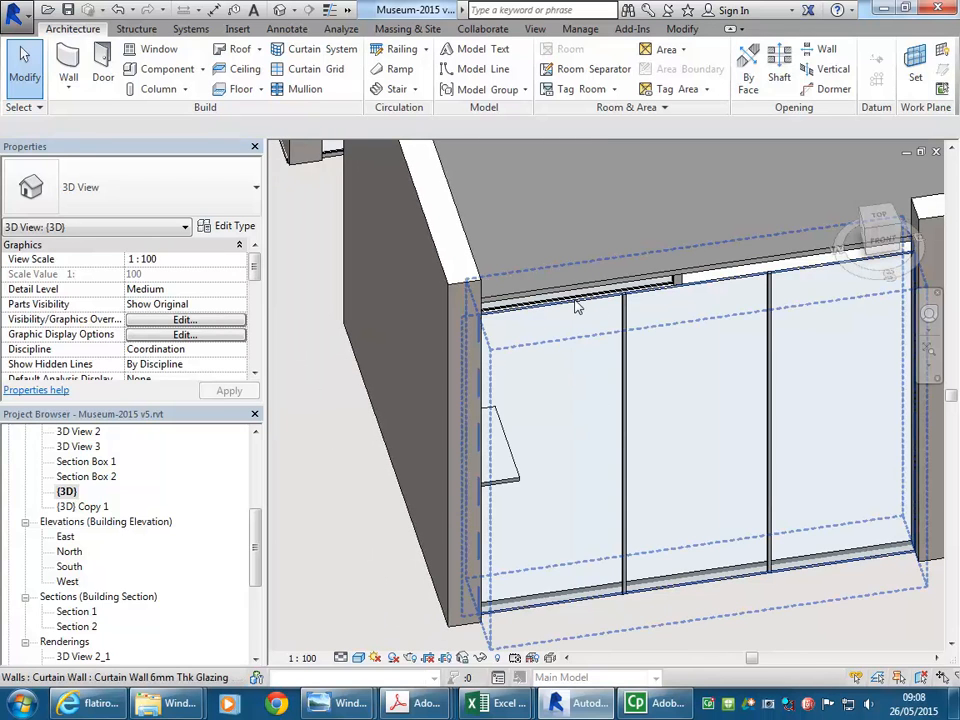
Replace the front glazing panel beside the long solid wall with the loaded curtain wall panel family Door - Single Glass - Push plate (AUS).
key(Tab)
key(Tab)
key(Tab)
key(Tab)
scroll(700, 295, down, 2)
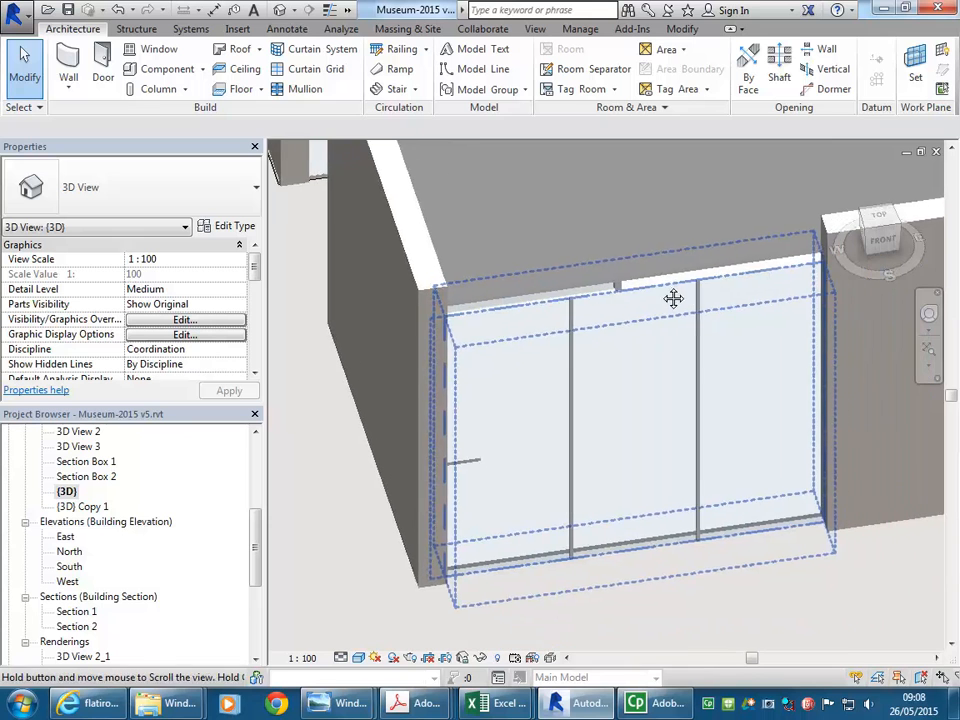
click(706, 286)
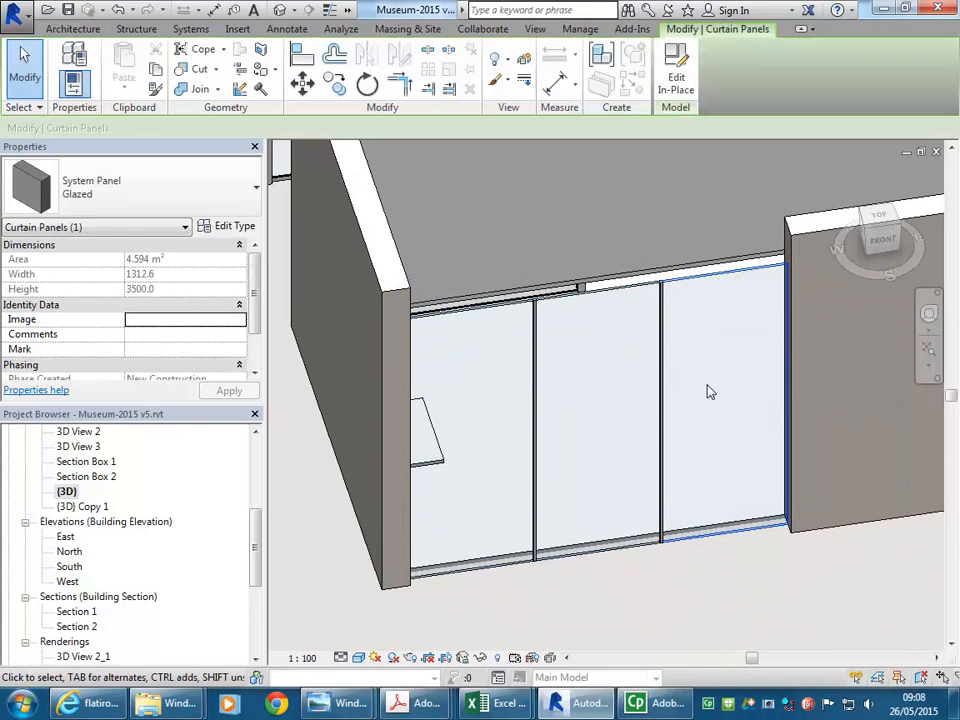
click(228, 229)
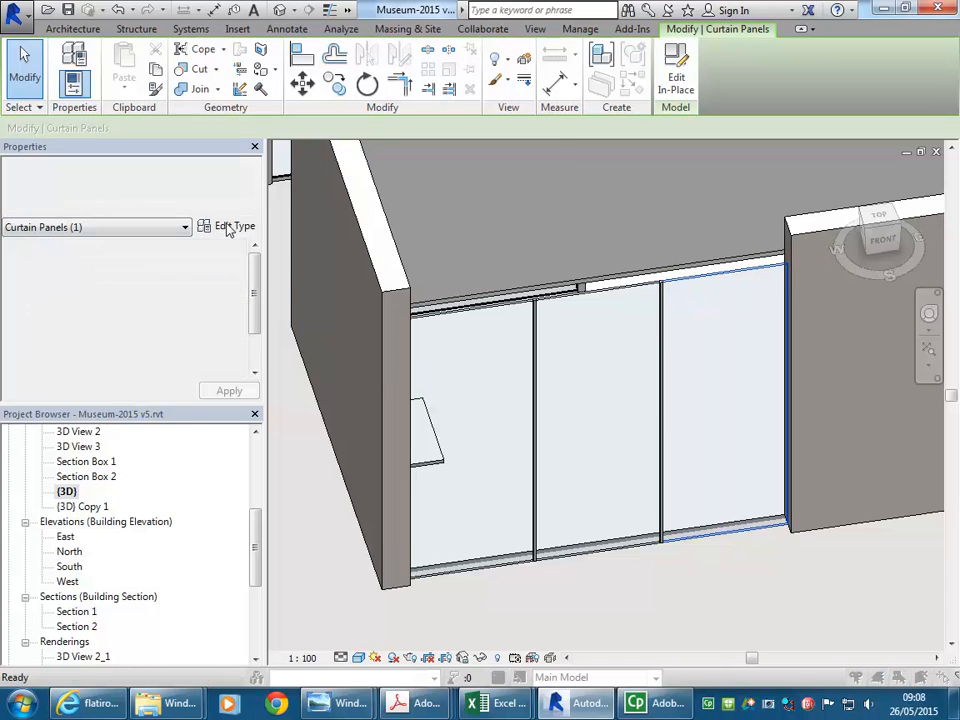
click(497, 77)
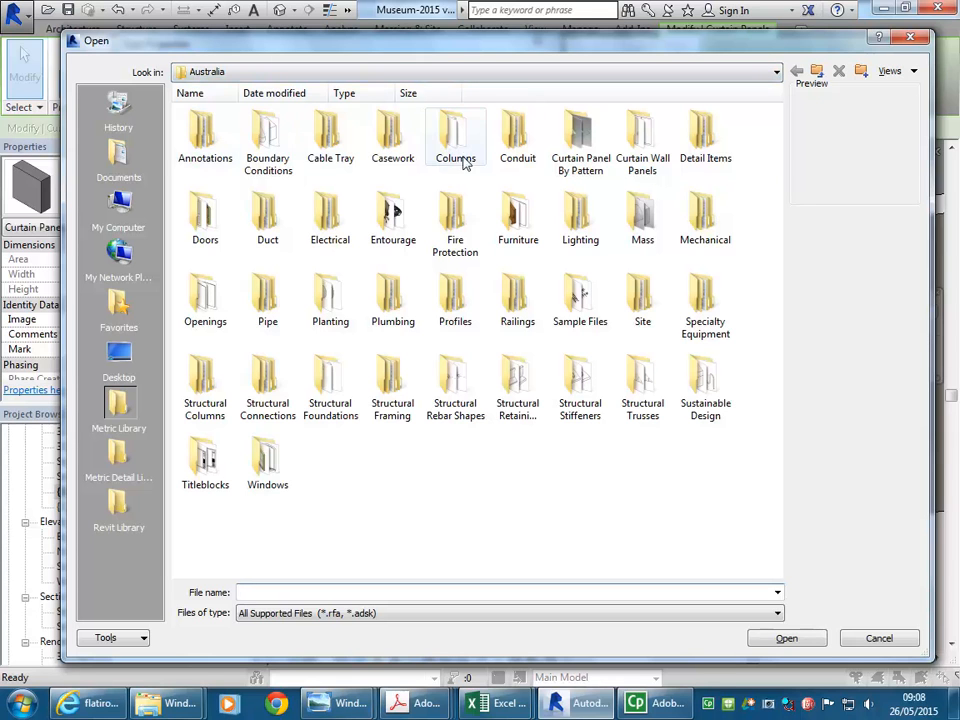
double_click(640, 138)
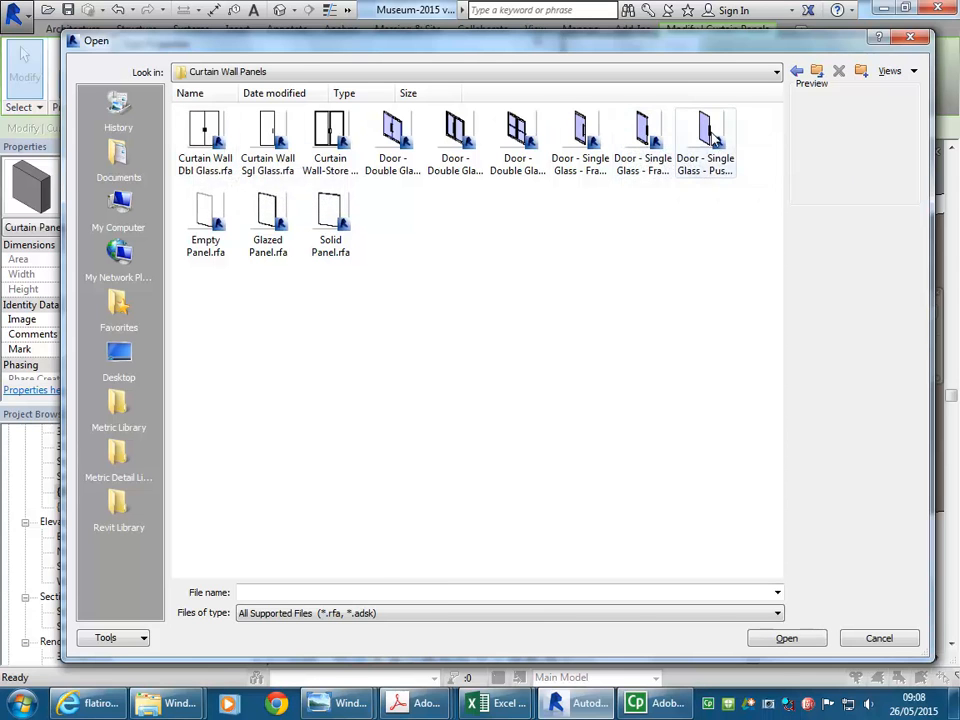
click(710, 196)
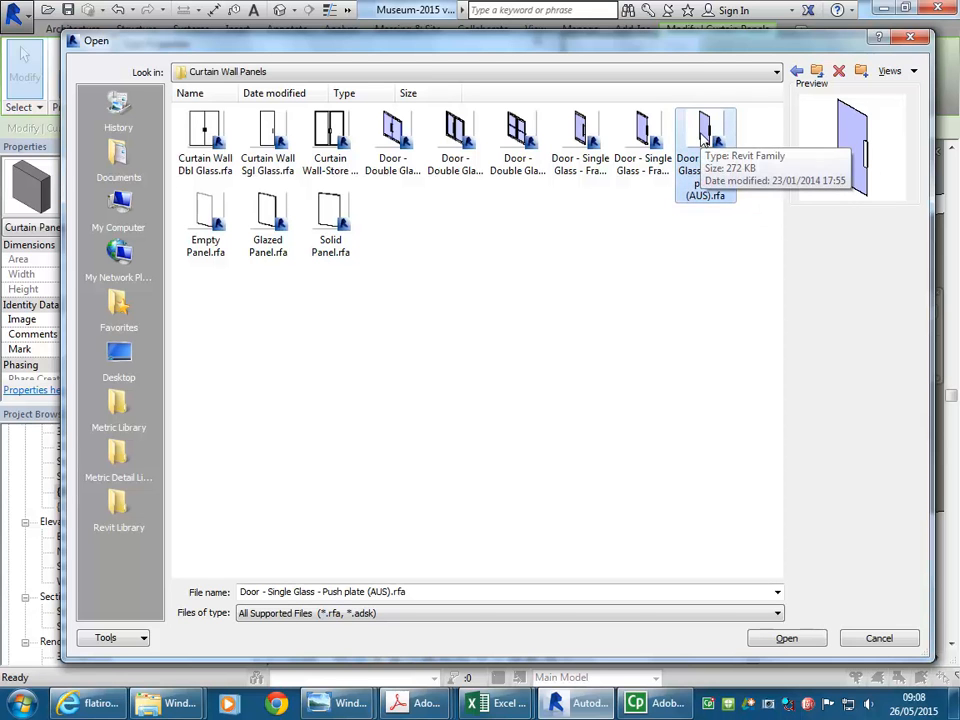
click(776, 638)
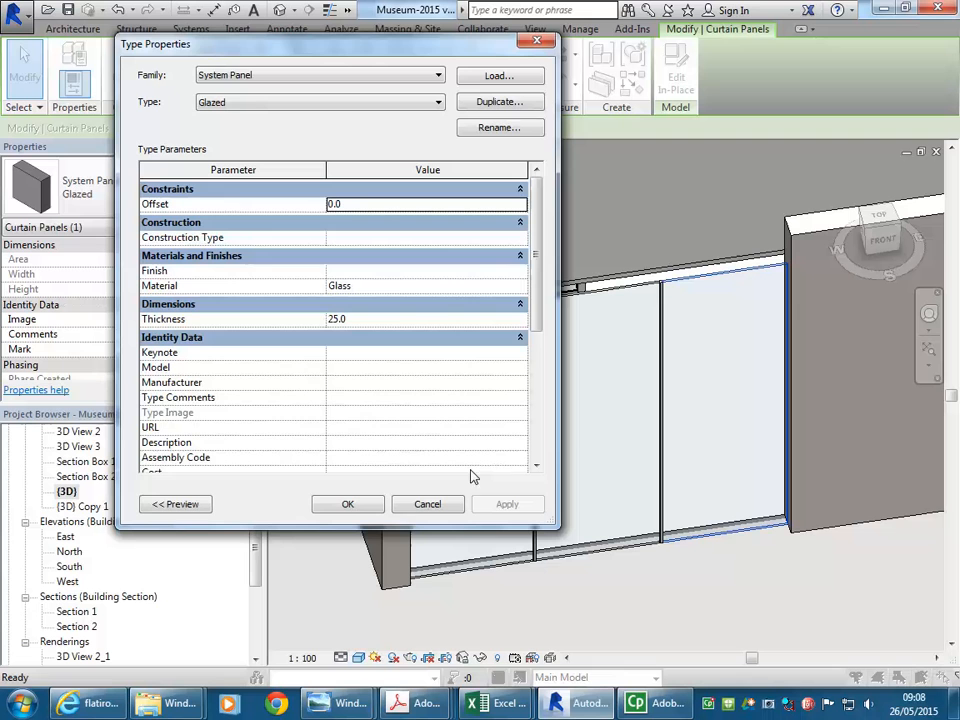
click(347, 505)
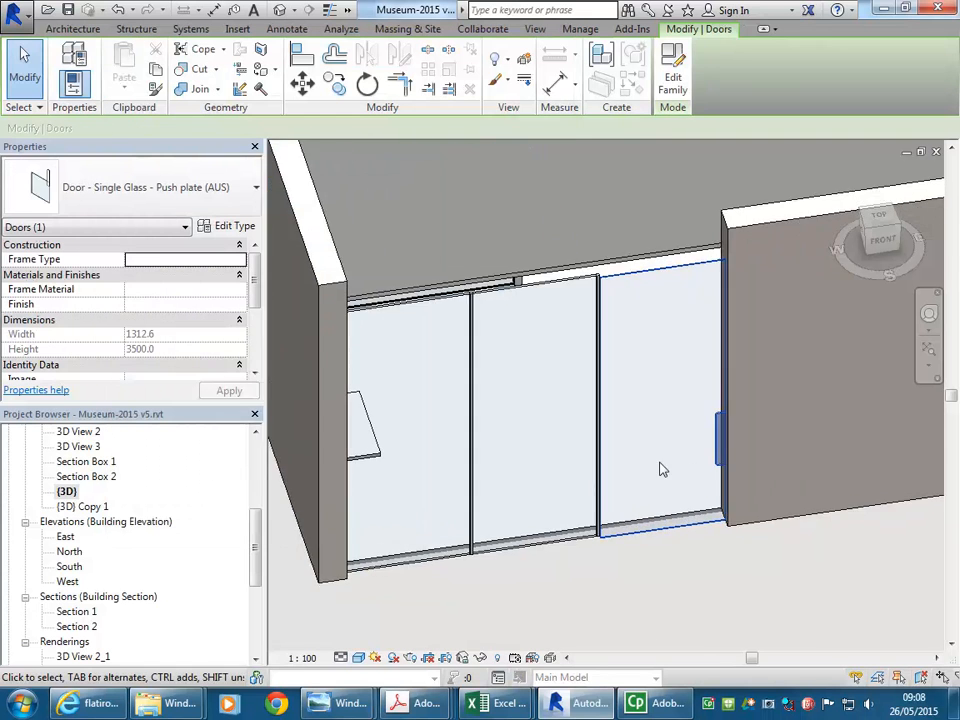
Inspect the junction between the new glass door and its adjacent mullion in 3D and in the Ground Floor plan.
scroll(660, 469, up, 3)
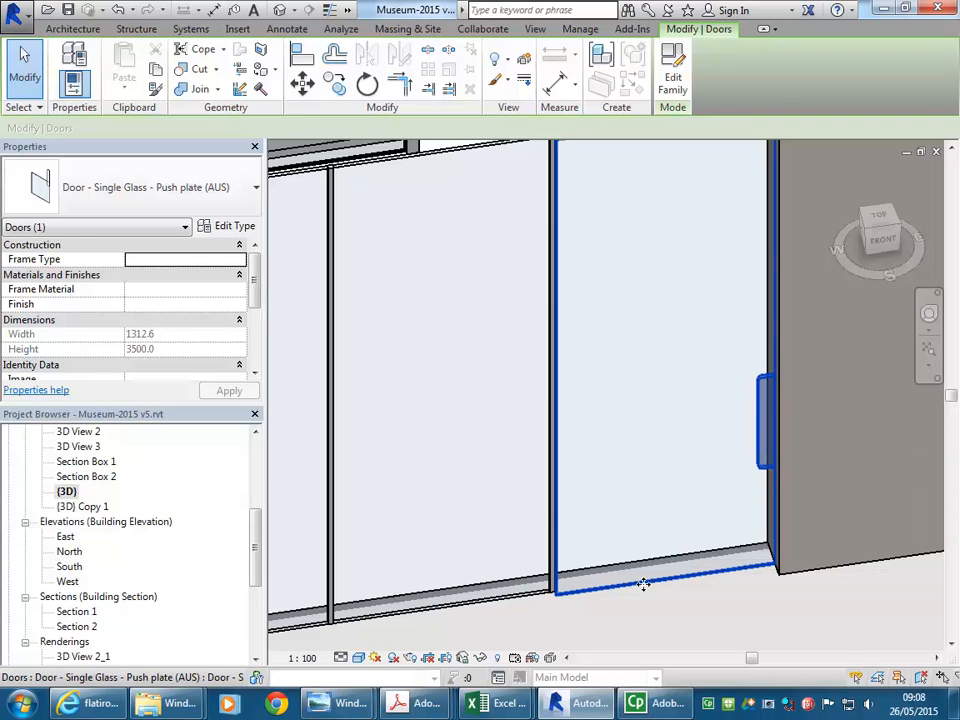
click(550, 632)
scroll(549, 627, up, 3)
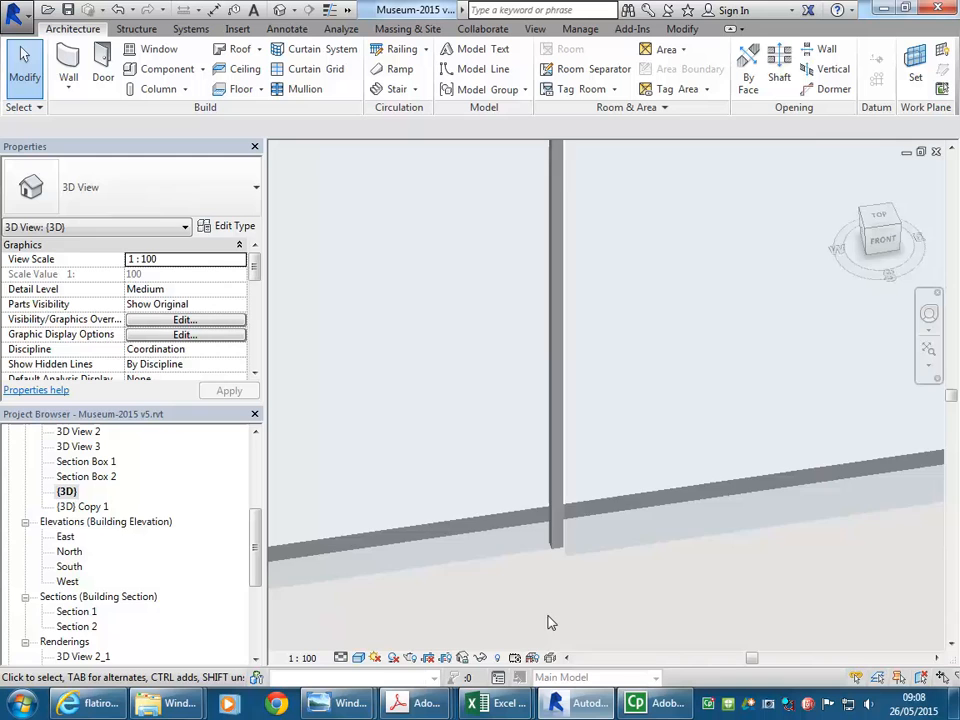
scroll(242, 540, up, 5)
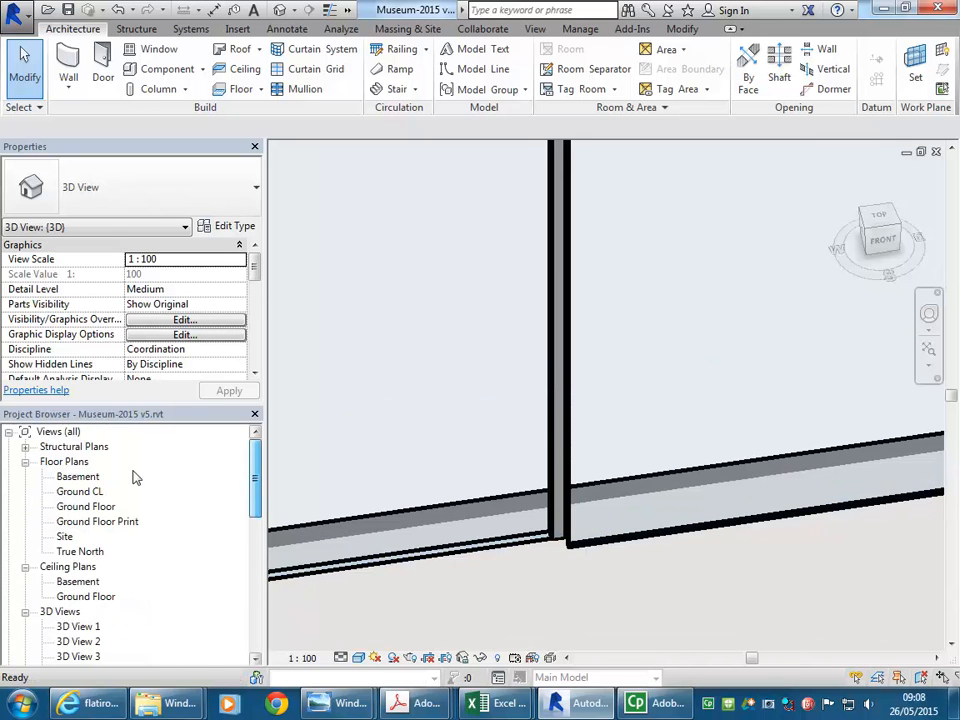
double_click(84, 507)
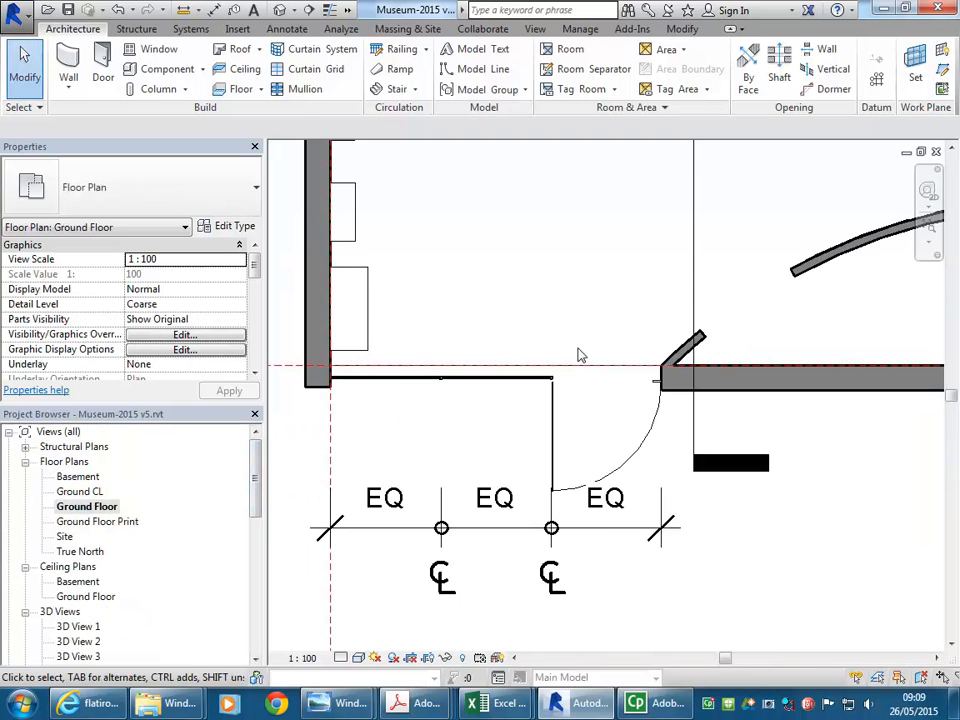
scroll(598, 430, up, 3)
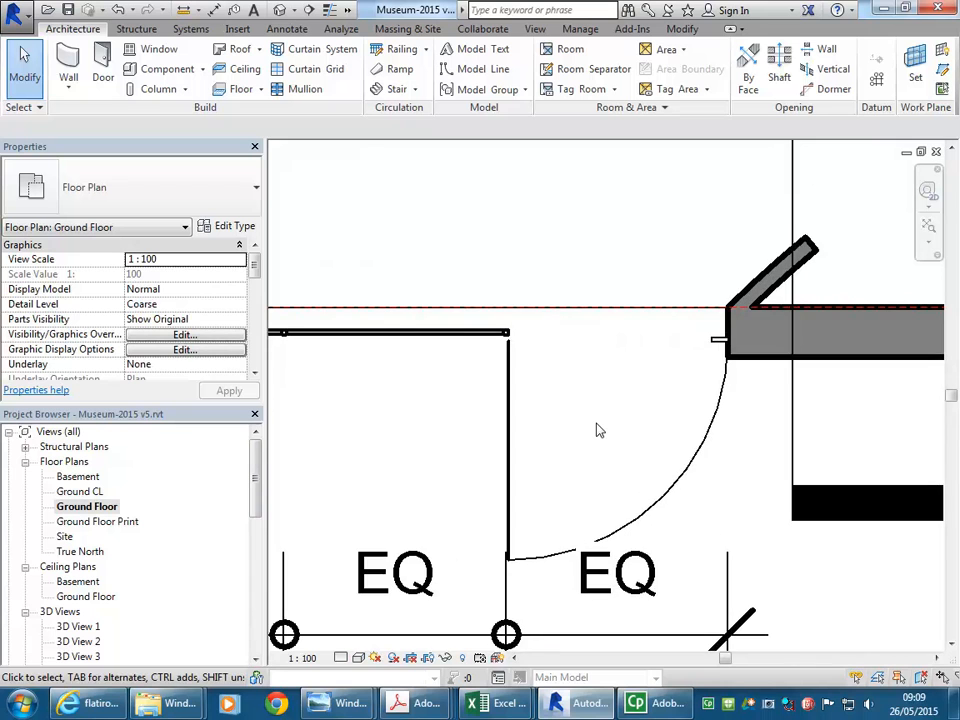
scroll(530, 350, up, 5)
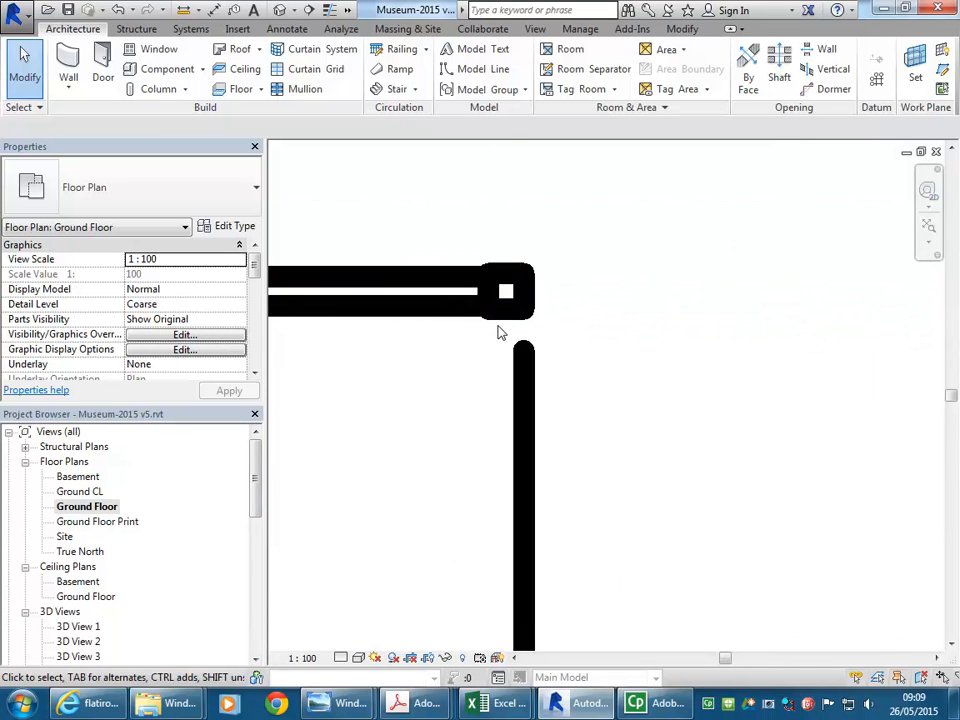
Set the Offset in the single glass door's type properties to 0.
click(528, 381)
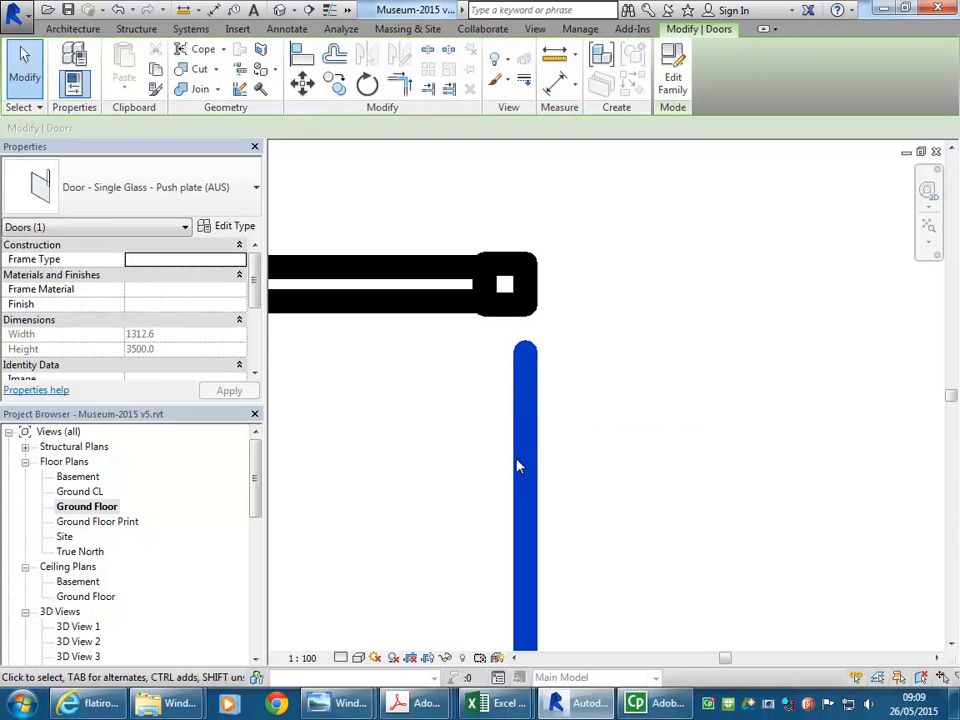
click(226, 228)
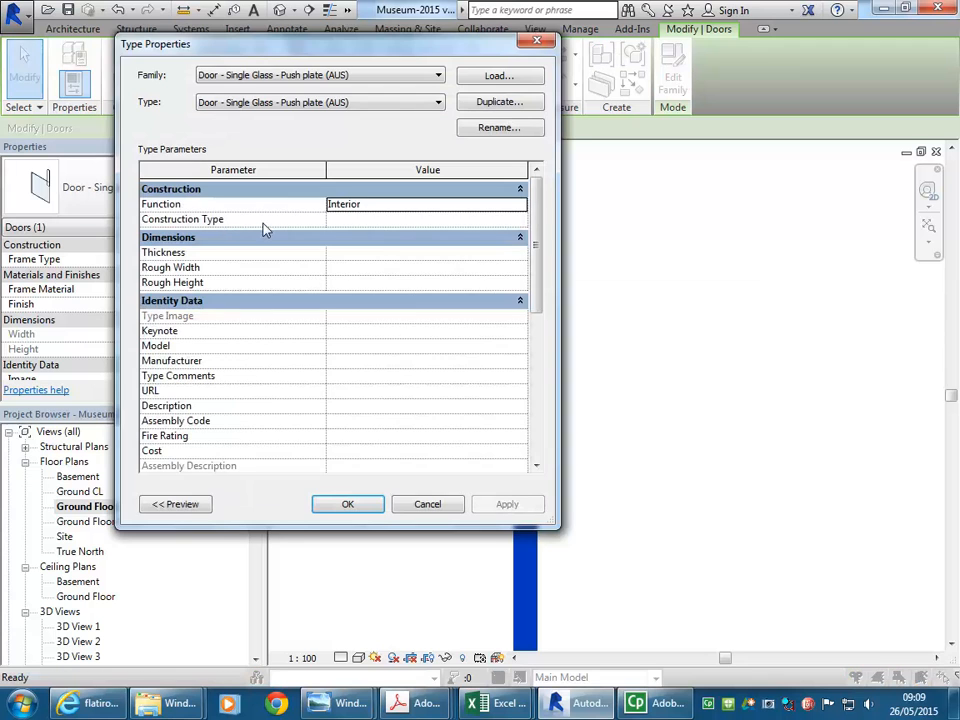
scroll(527, 243, down, 6)
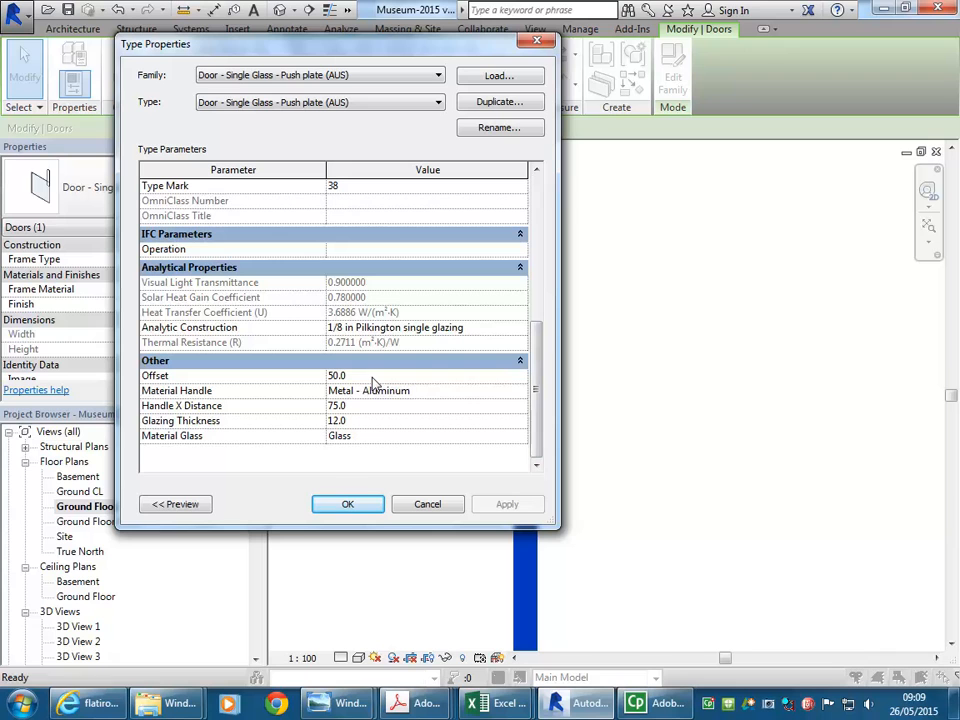
click(373, 376)
text(0)
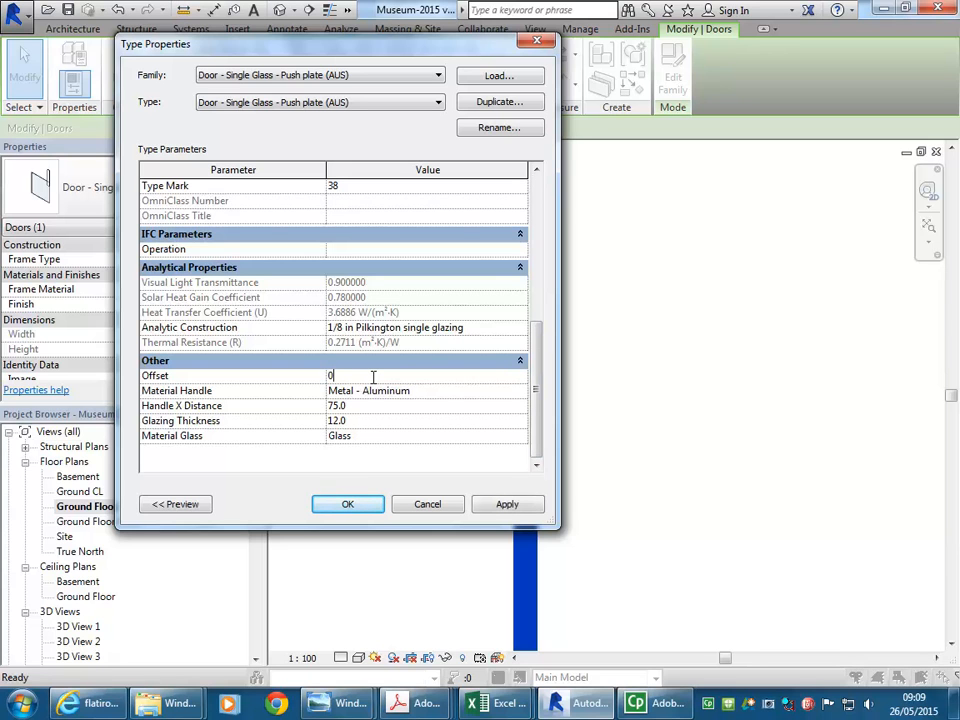
click(361, 505)
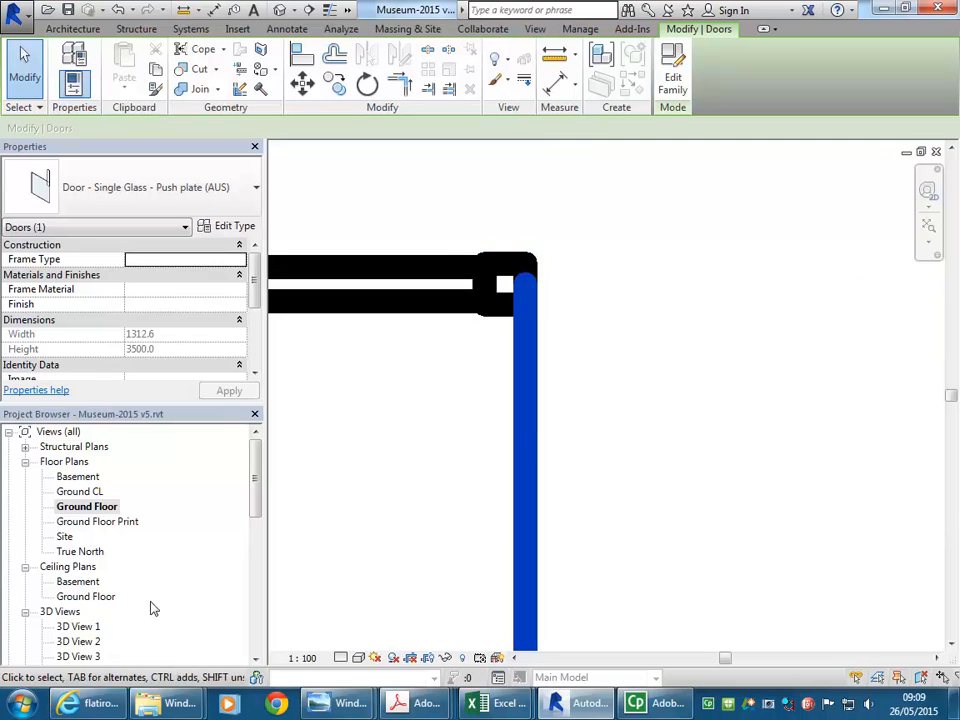
Return to the {3D} view and examine the glass door within the front curtain wall, from close up and with the whole museum.
drag(255, 474, 255, 531)
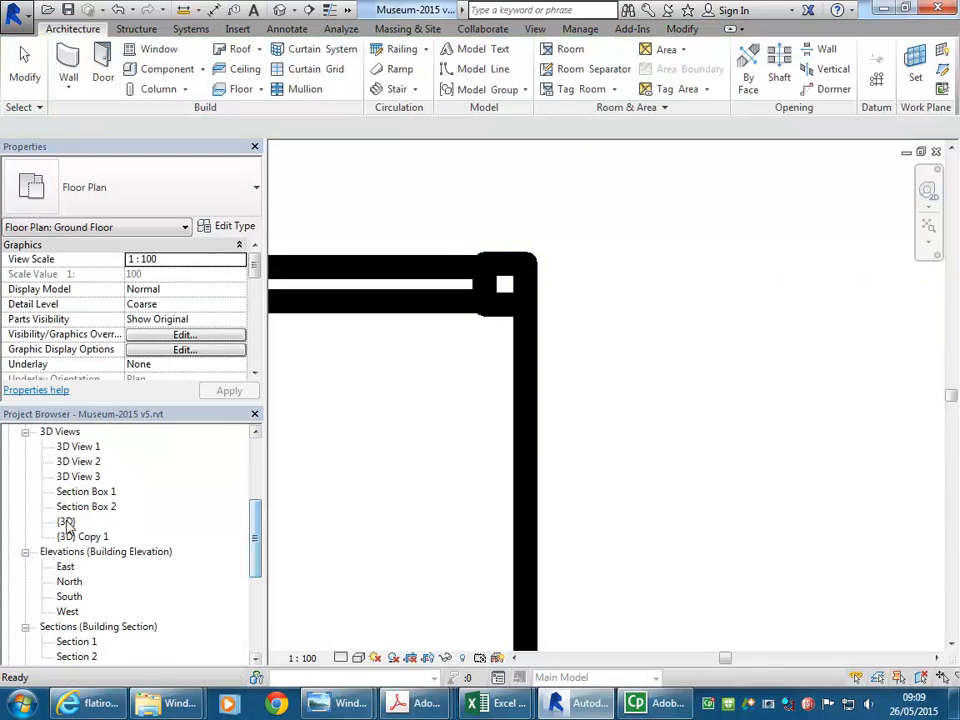
double_click(67, 522)
scroll(589, 535, down, 5)
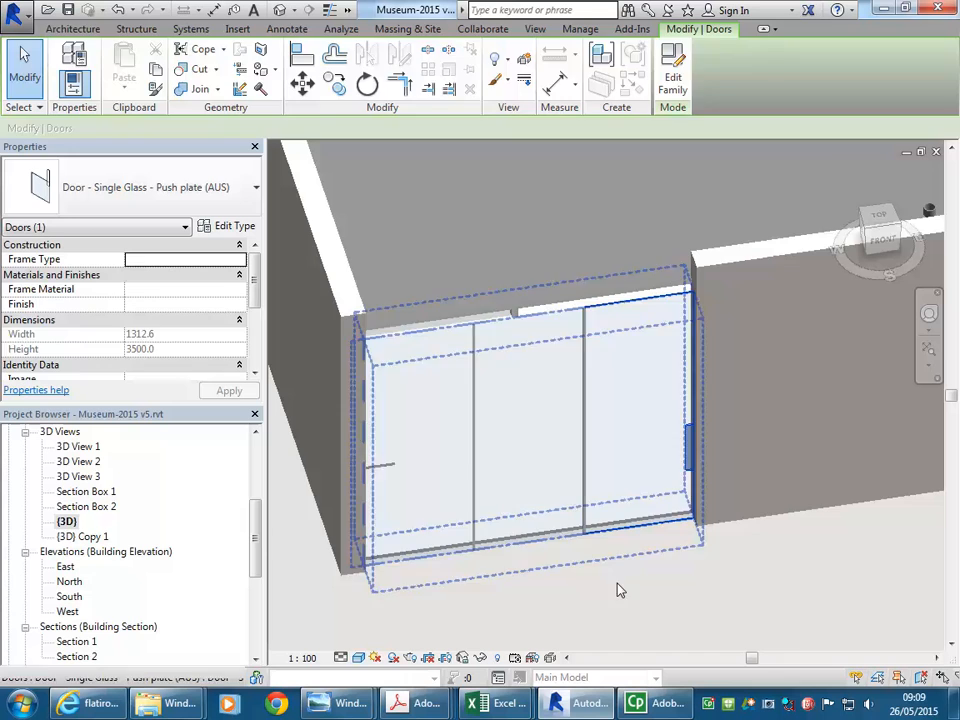
click(618, 585)
scroll(630, 545, up, 1)
middle_drag(628, 542, 656, 557)
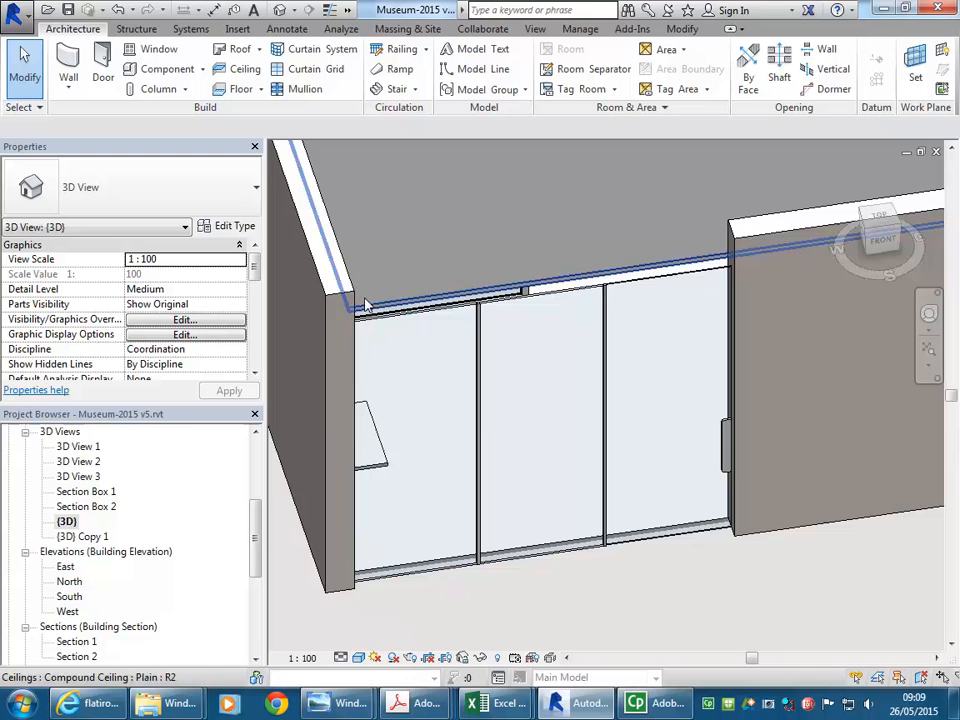
middle_drag(660, 261, 595, 410)
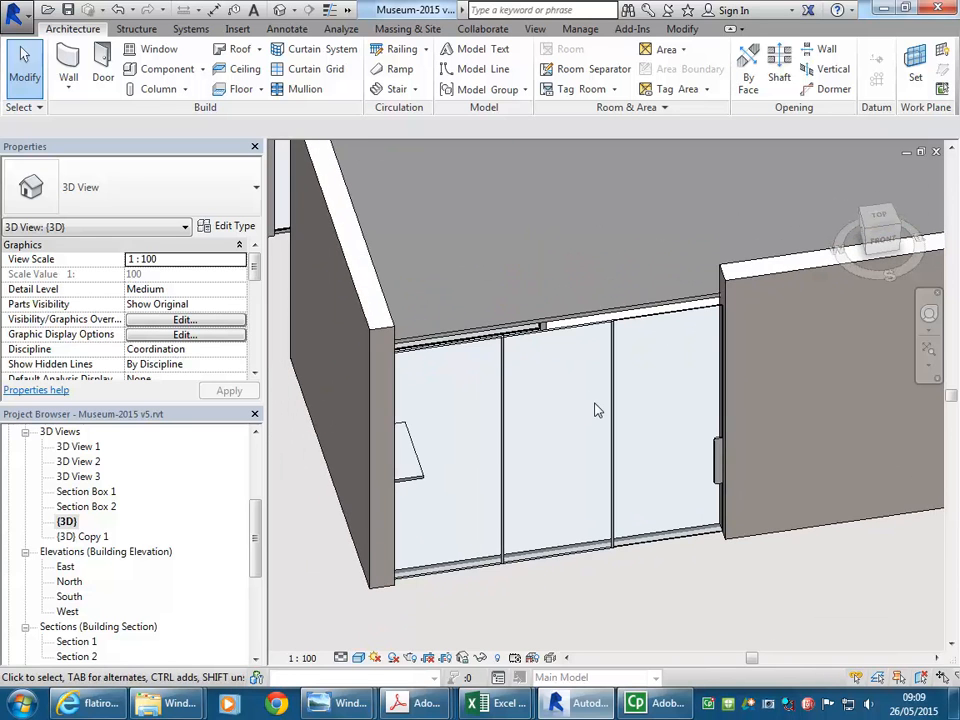
scroll(568, 399, down, 3)
shift+middle_drag(467, 386, 499, 364)
scroll(306, 459, down, 4)
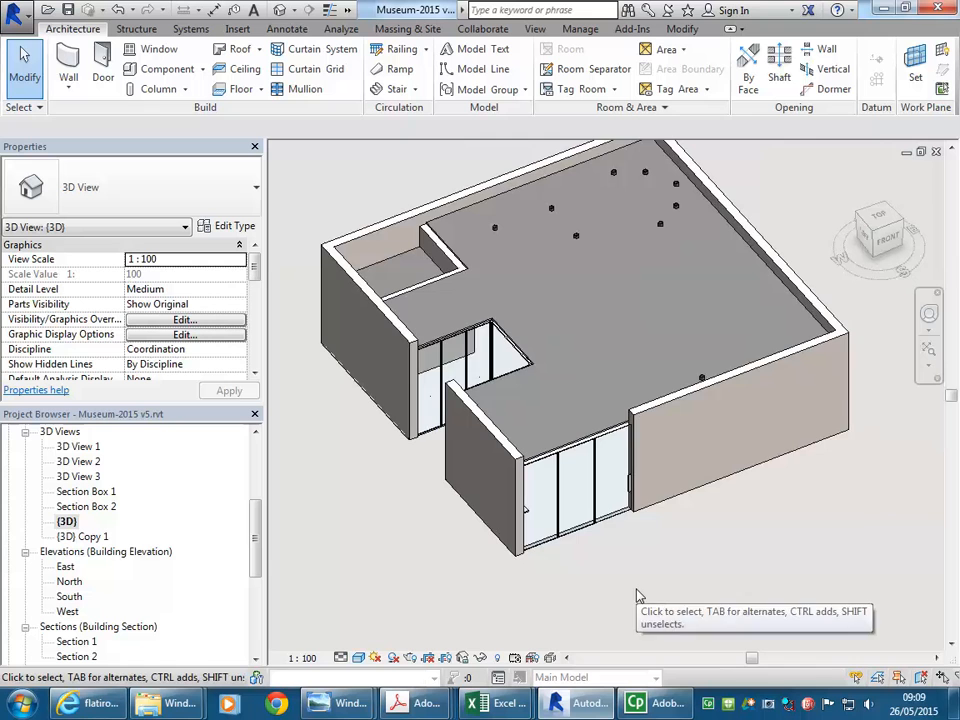
shift+middle_drag(630, 600, 596, 556)
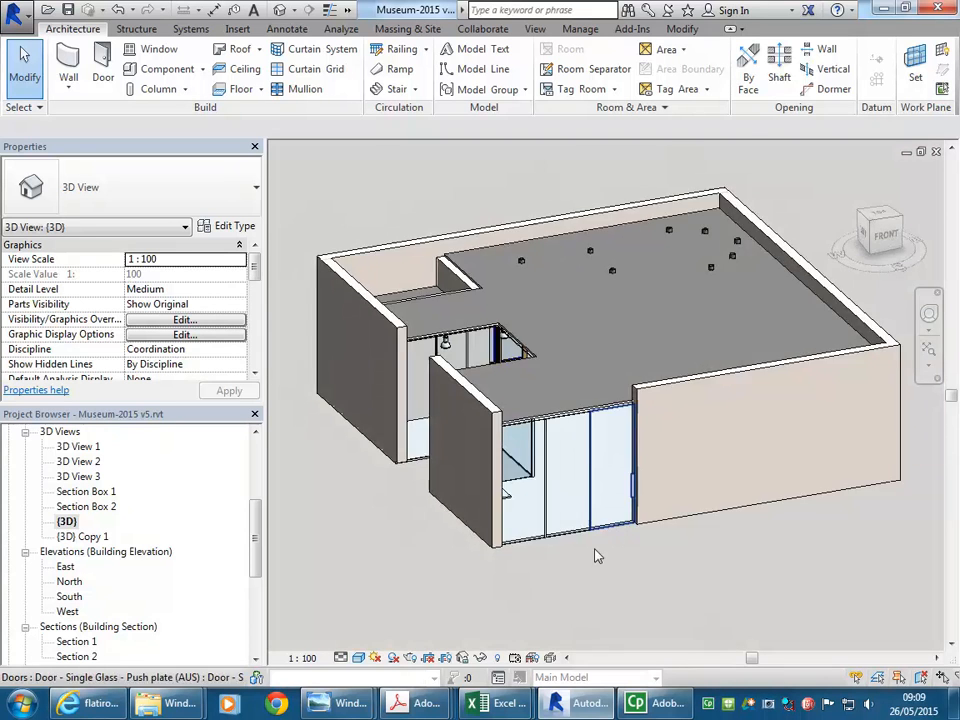
scroll(595, 556, up, 3)
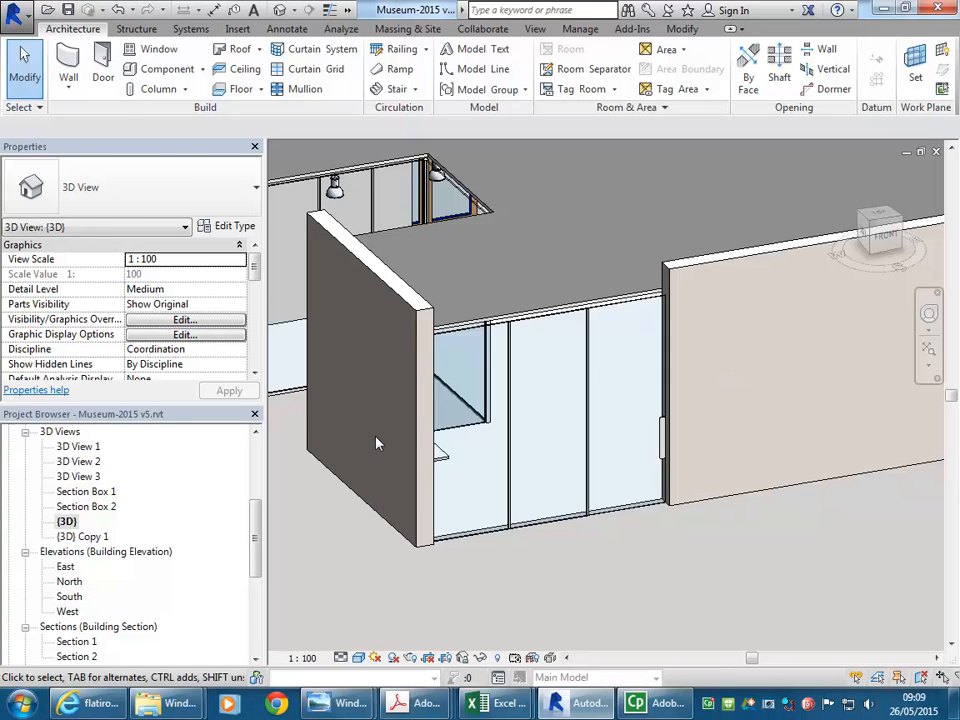
scroll(378, 443, up, 2)
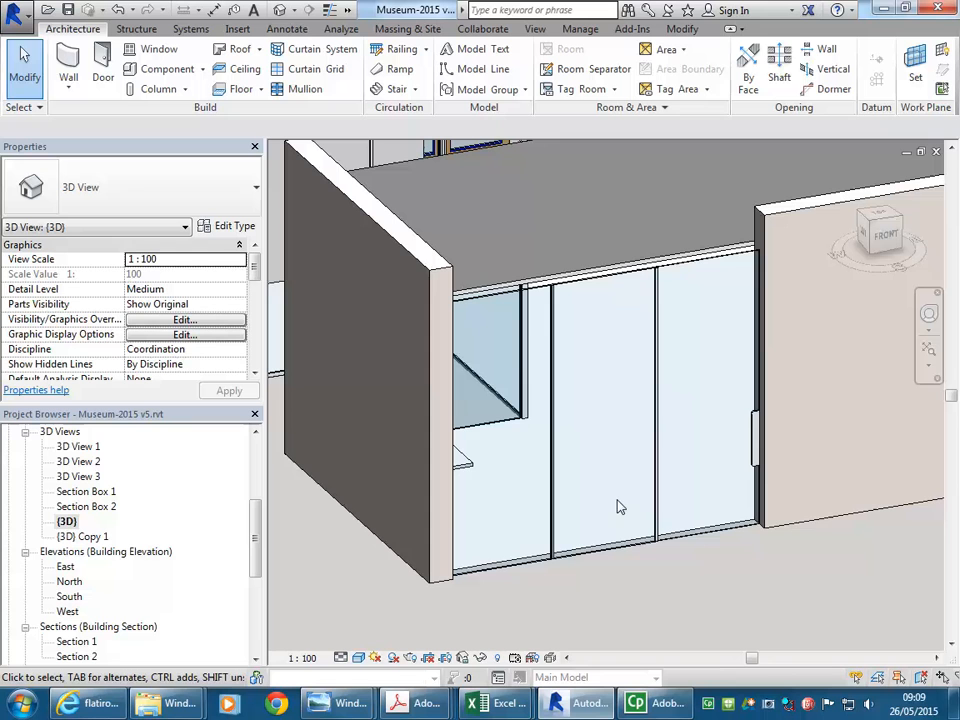